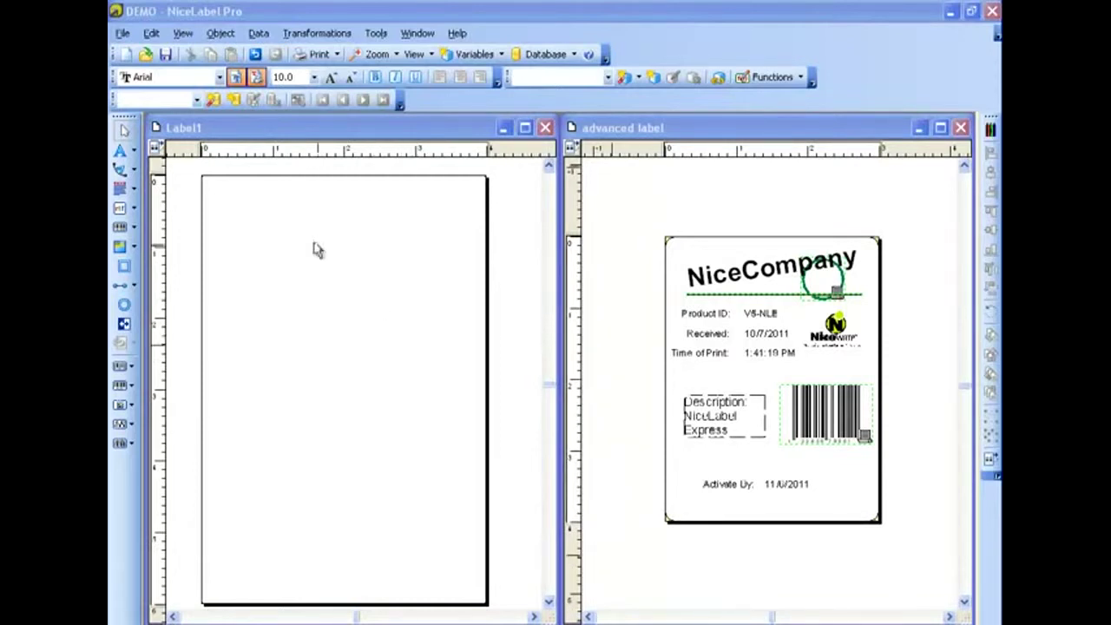
Review the printer and dimension settings of the blank label in Label Setup.
click(123, 35)
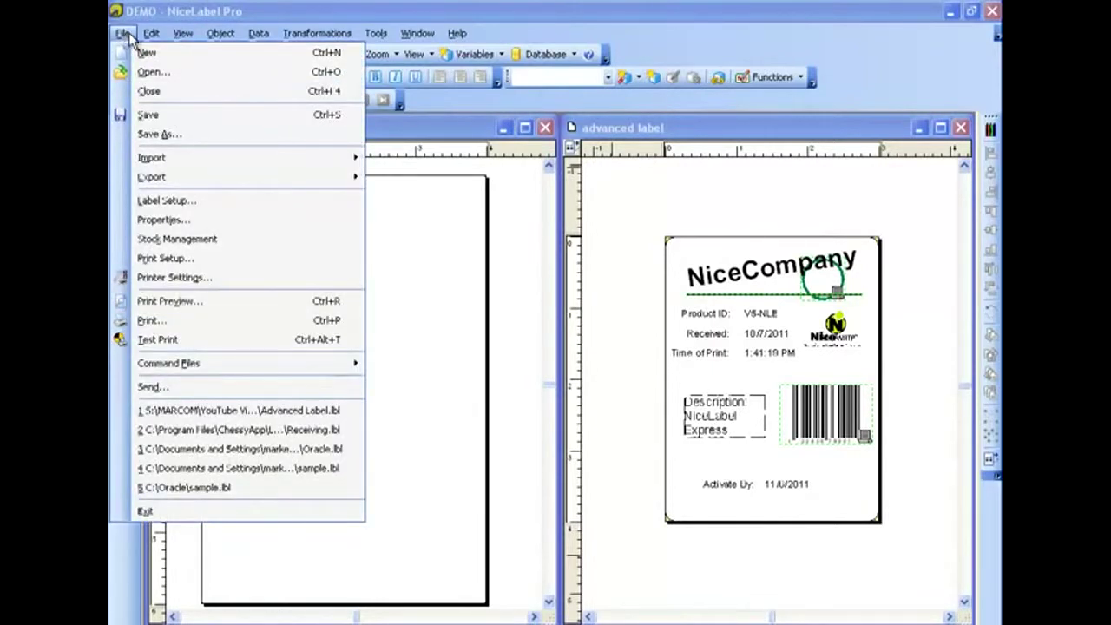
click(221, 202)
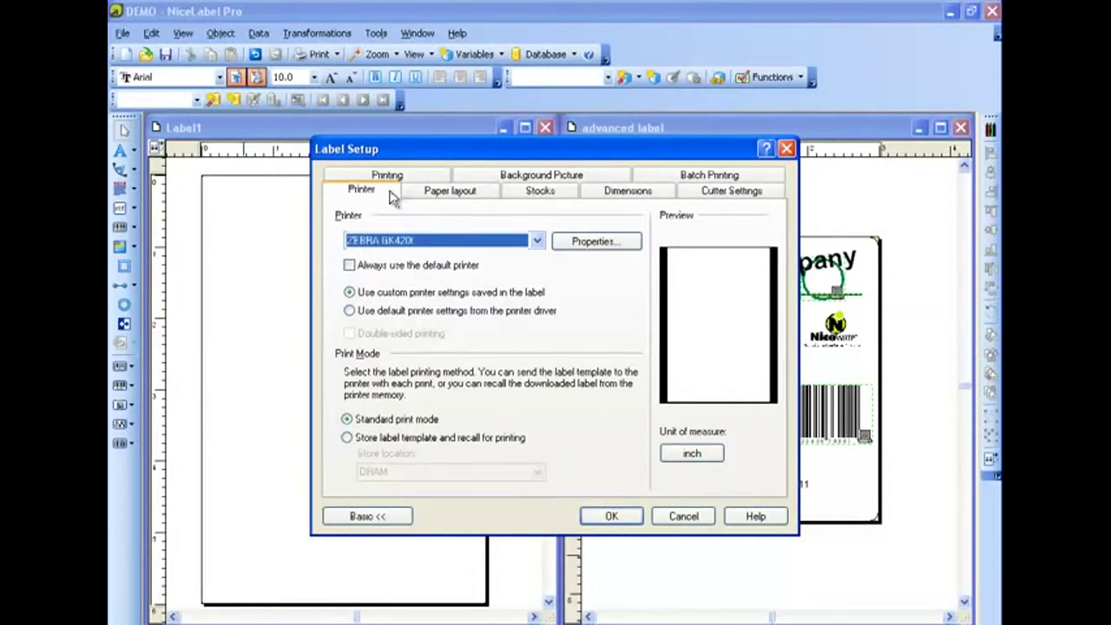
click(622, 194)
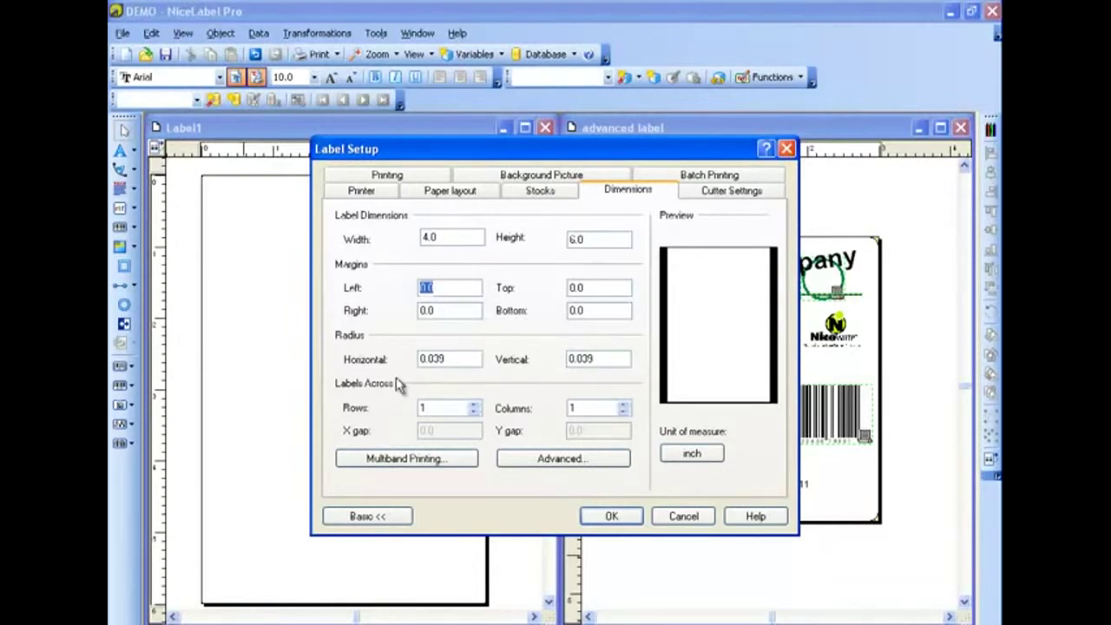
click(612, 516)
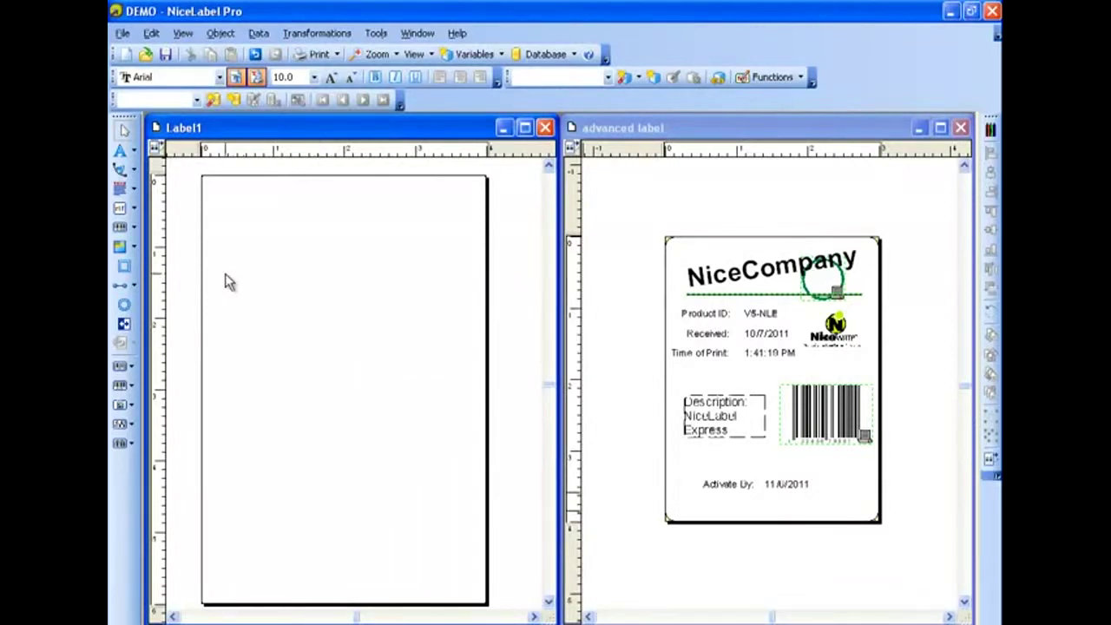
Add the fixed text "NiceCompany" near the top of the blank label and set its font size to 20.
click(125, 152)
click(243, 215)
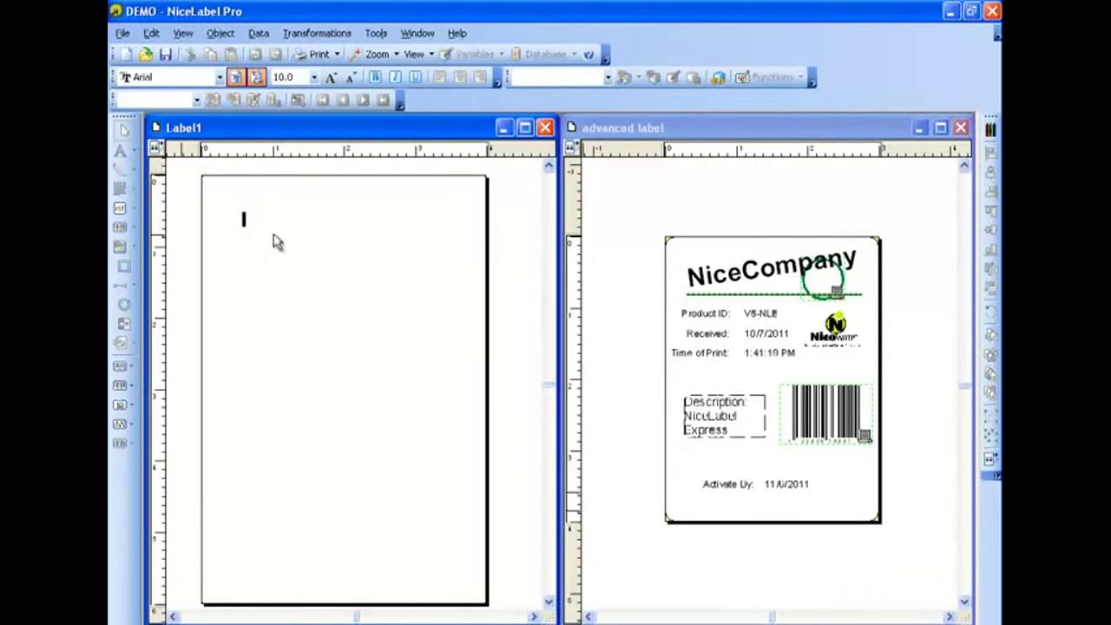
text(NiceCompany)
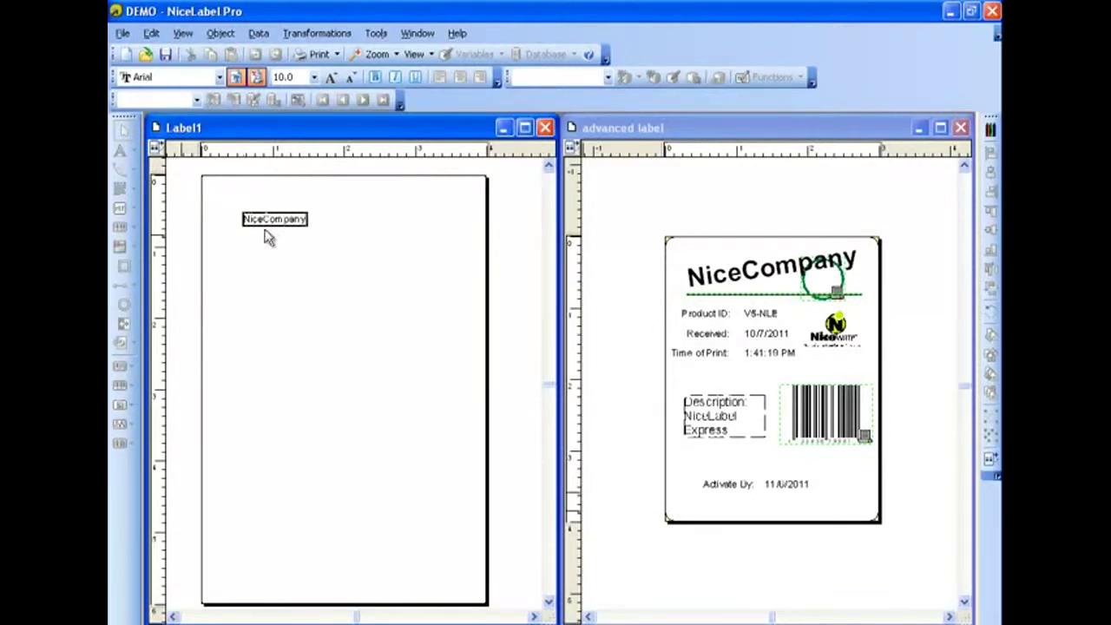
key(Escape)
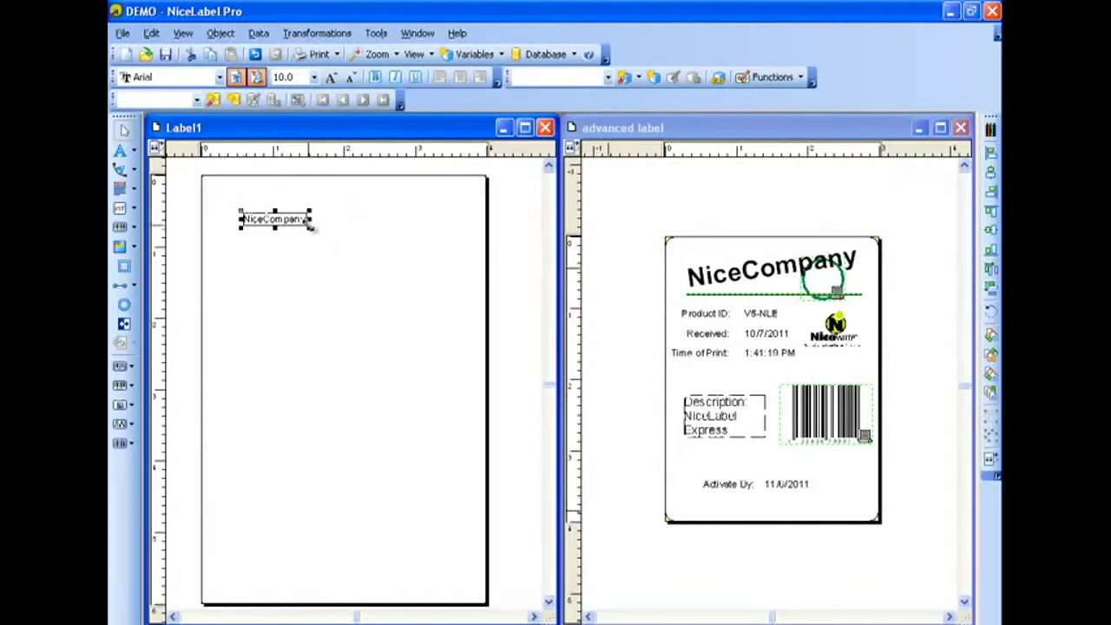
drag(310, 225, 379, 252)
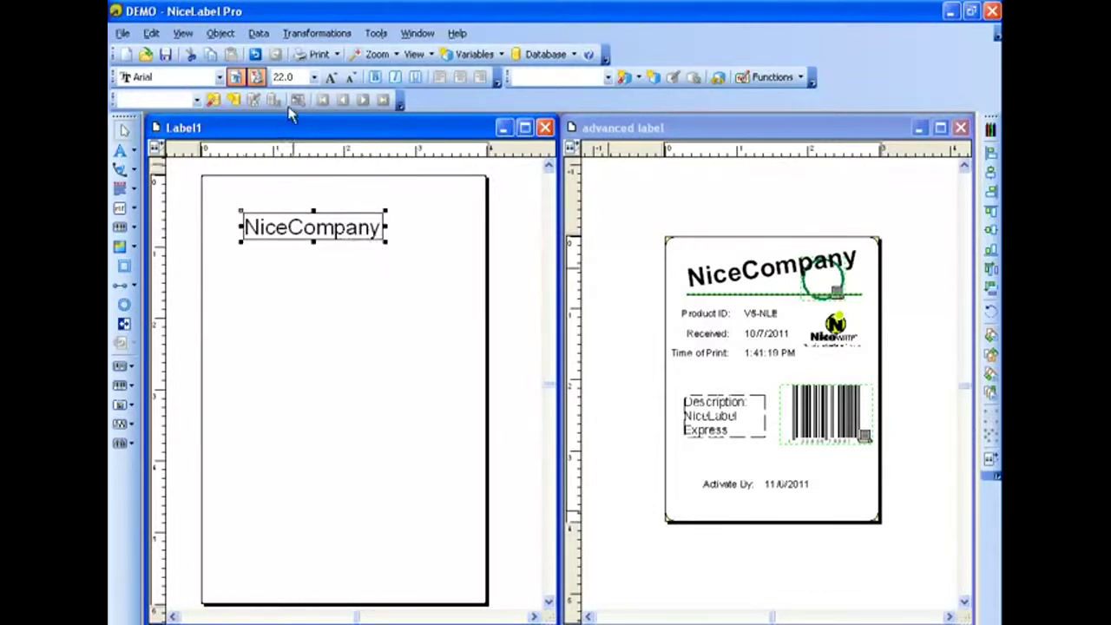
click(316, 78)
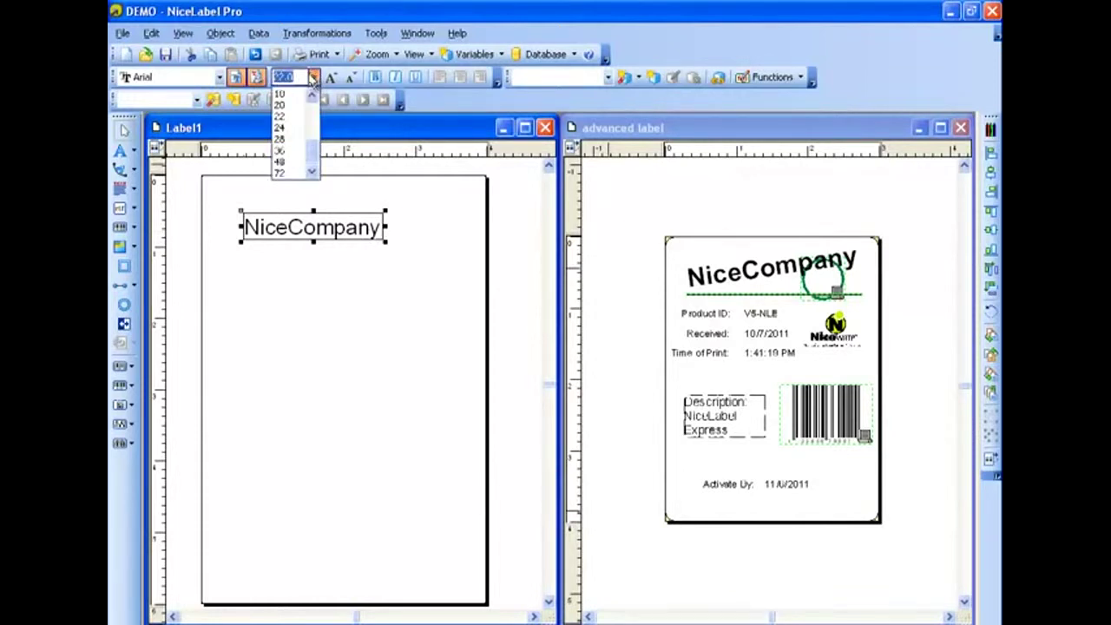
click(296, 105)
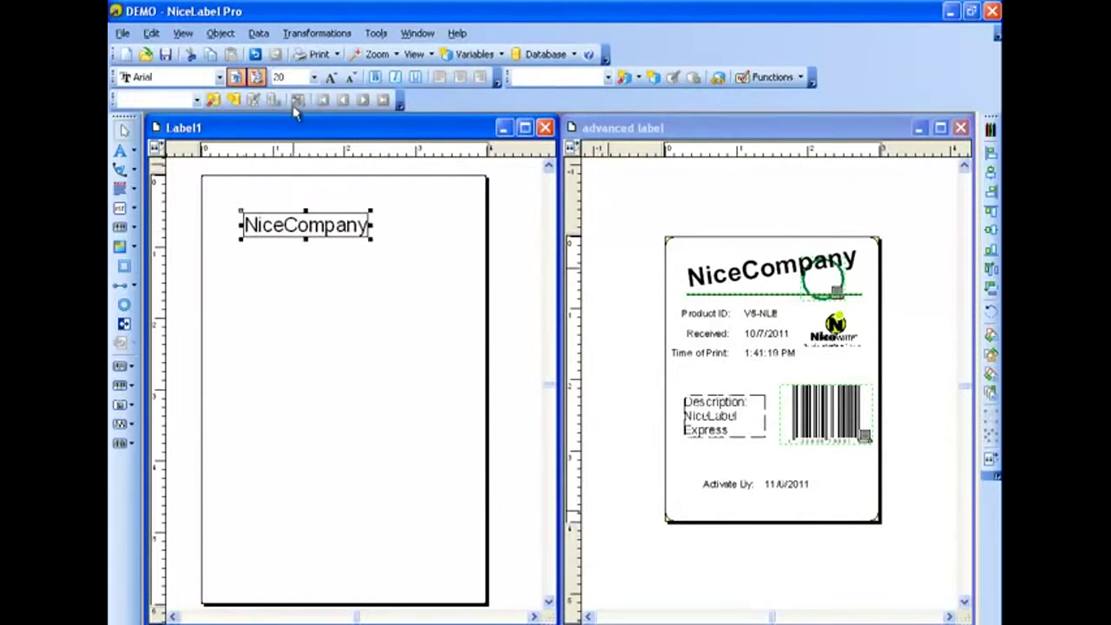
Change the font of the NiceCompany text to Arial Bold at size 22 in its properties.
double_click(309, 220)
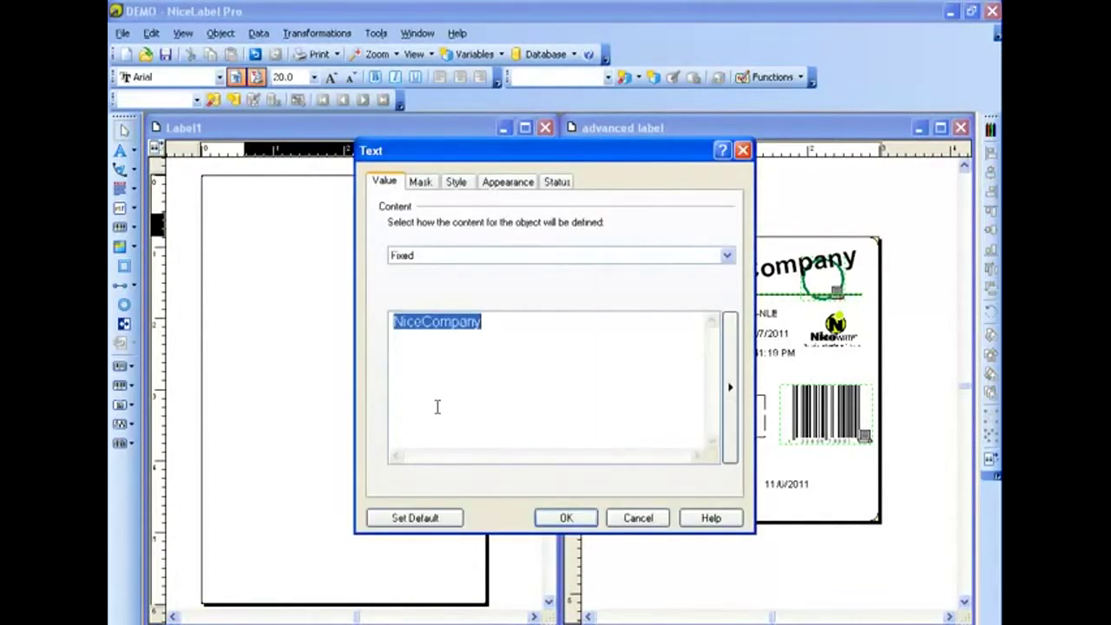
click(422, 184)
click(458, 183)
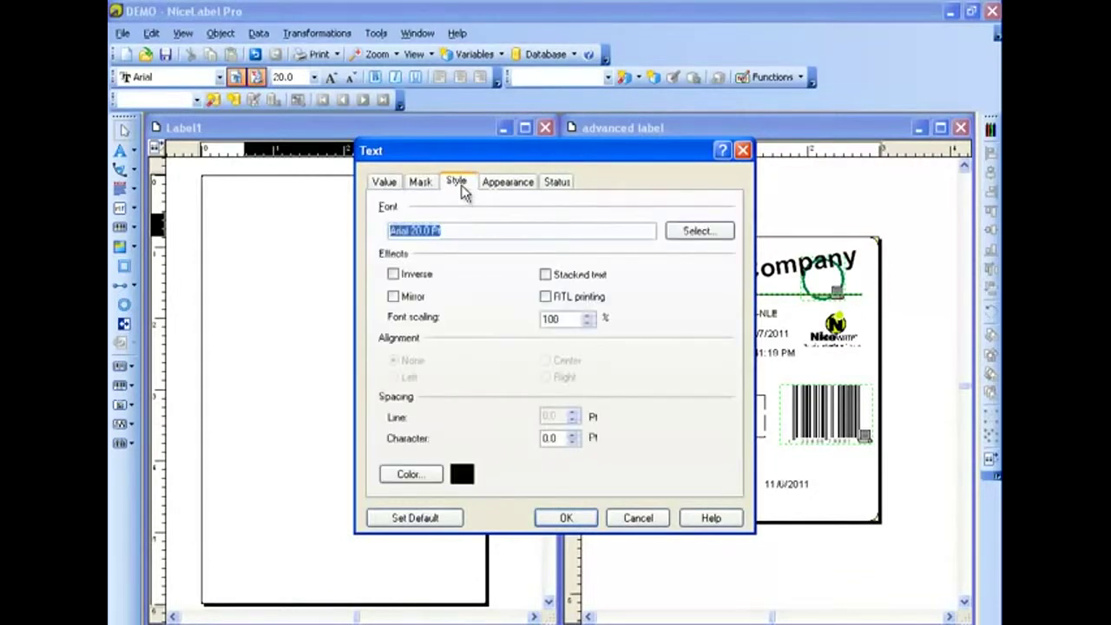
click(679, 238)
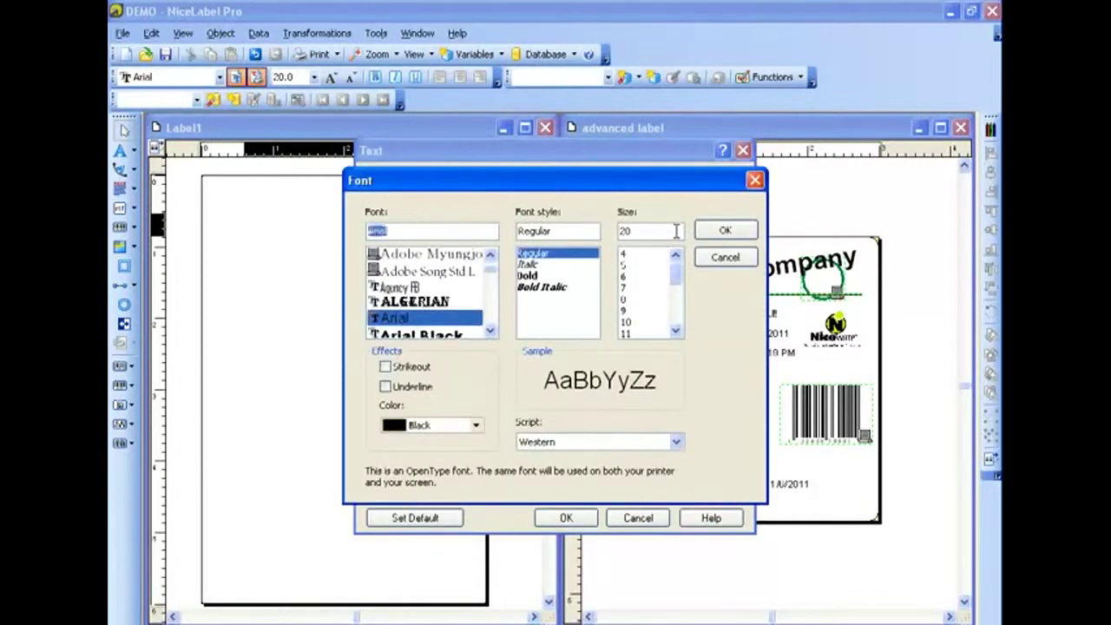
click(534, 274)
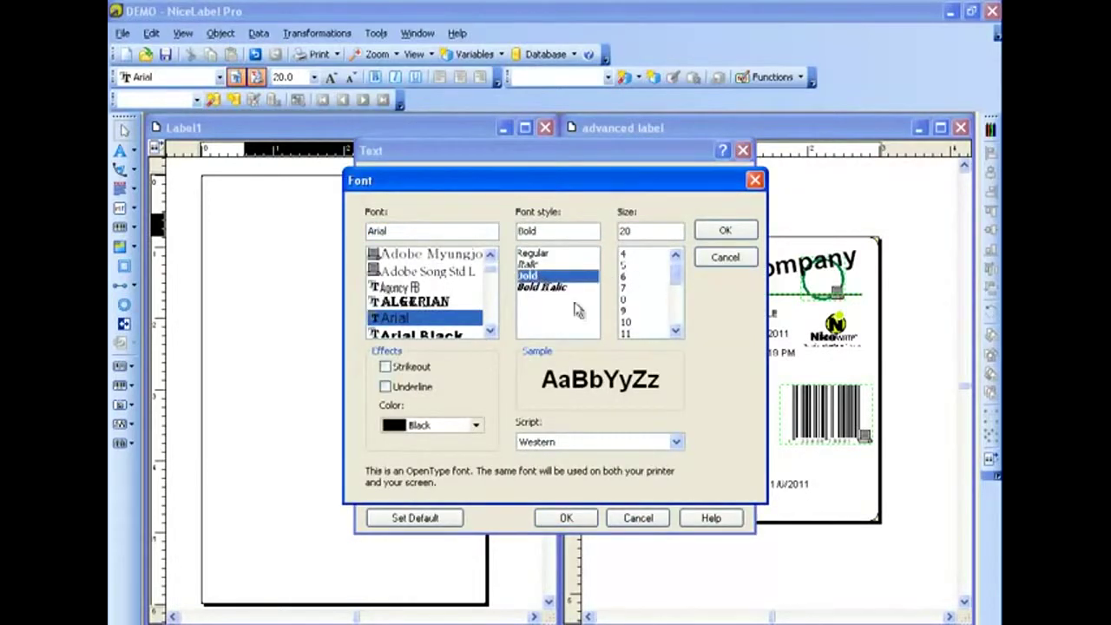
click(675, 329)
click(675, 331)
click(675, 330)
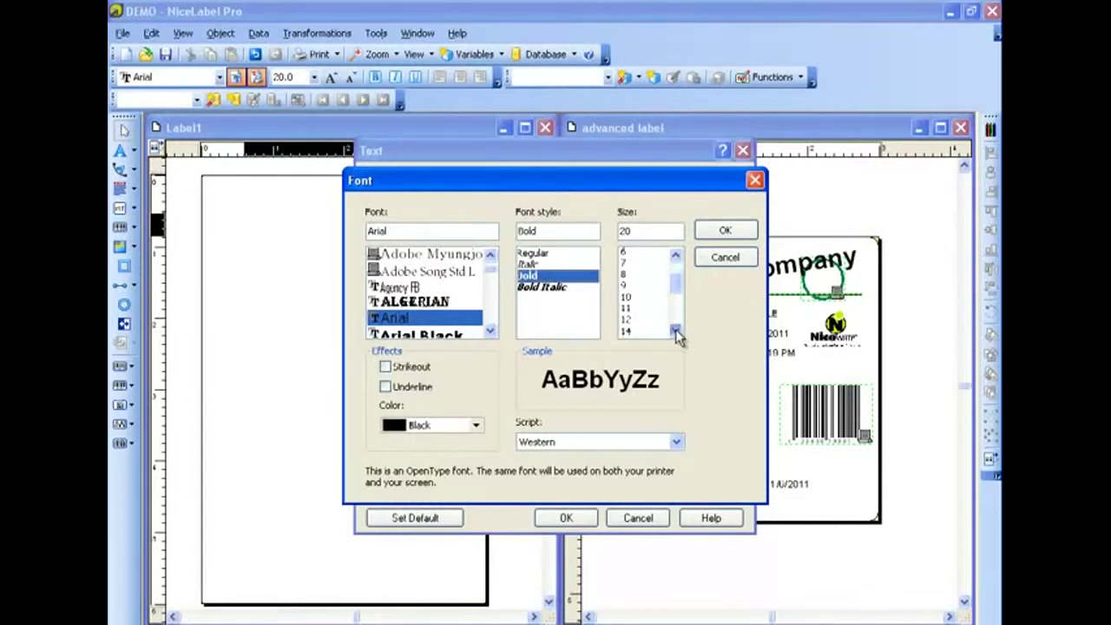
click(675, 332)
scroll(640, 270, down, 2)
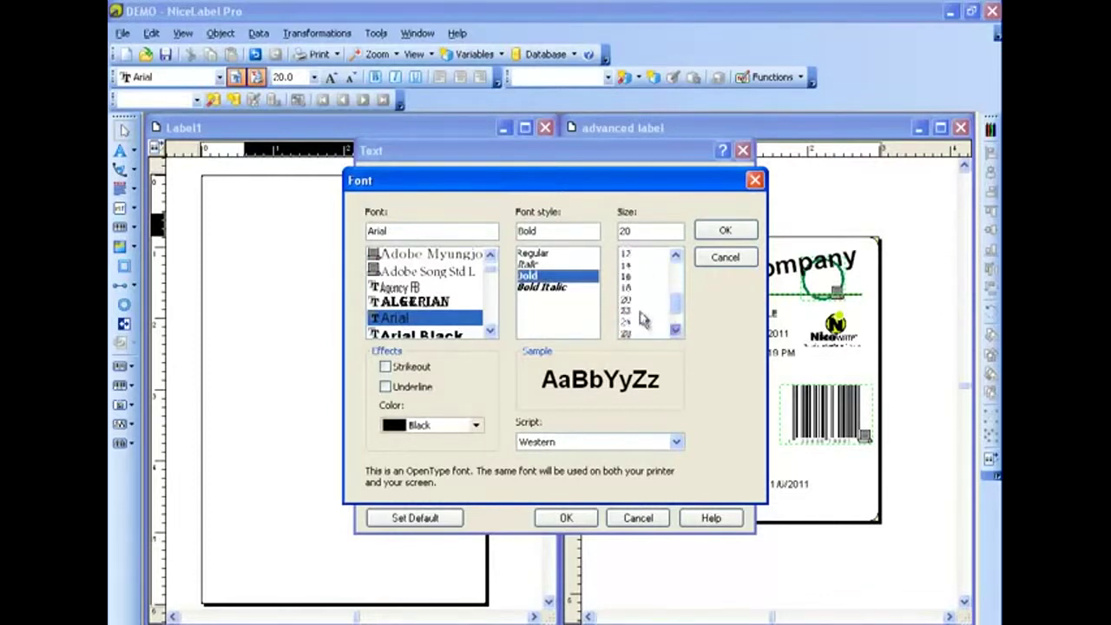
scroll(640, 309, down, 1)
click(639, 300)
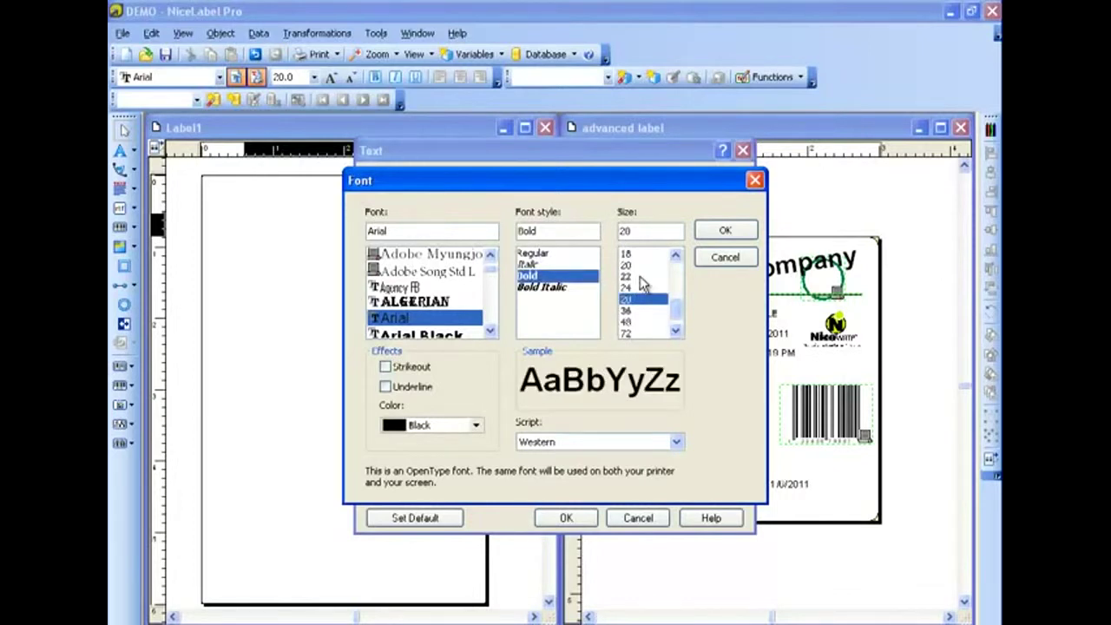
click(641, 277)
click(725, 230)
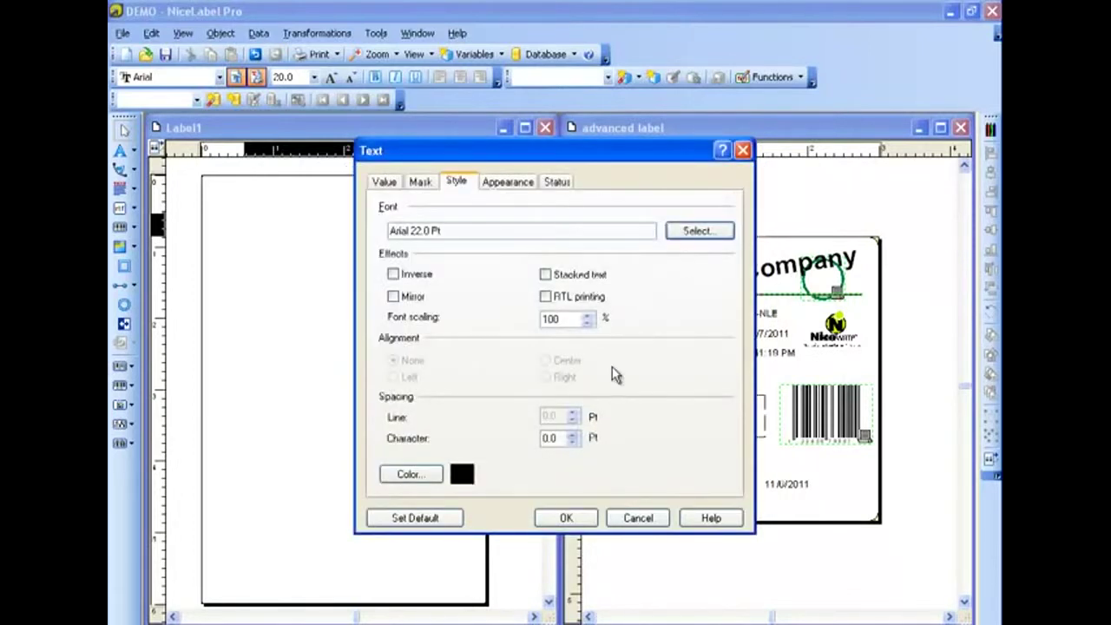
click(565, 516)
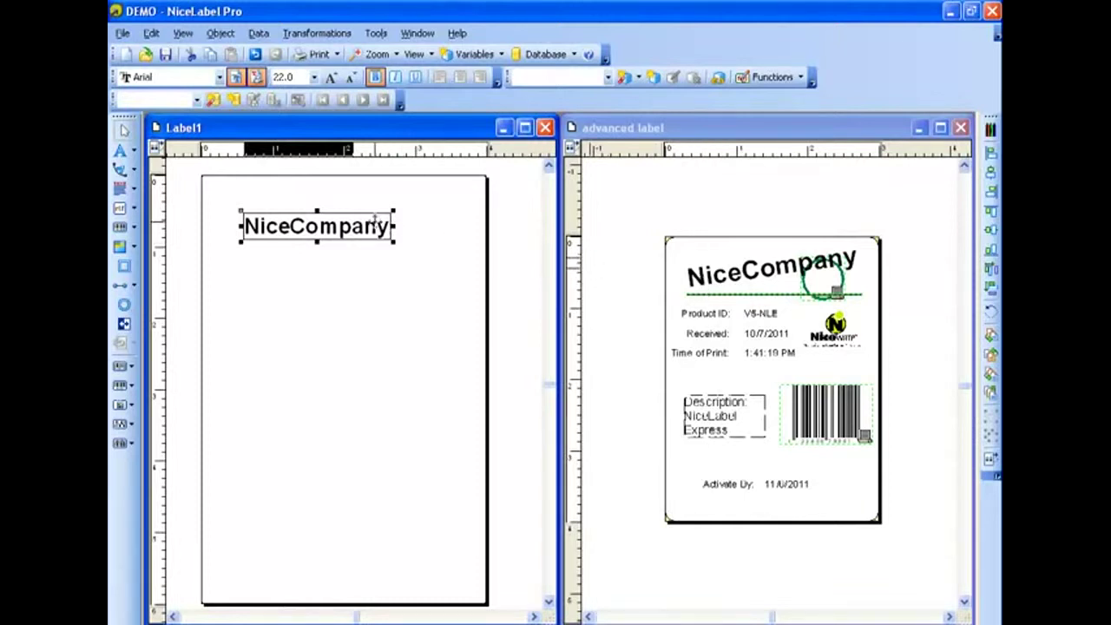
Rotate the NiceCompany text by 8 degrees in its appearance properties.
double_click(375, 224)
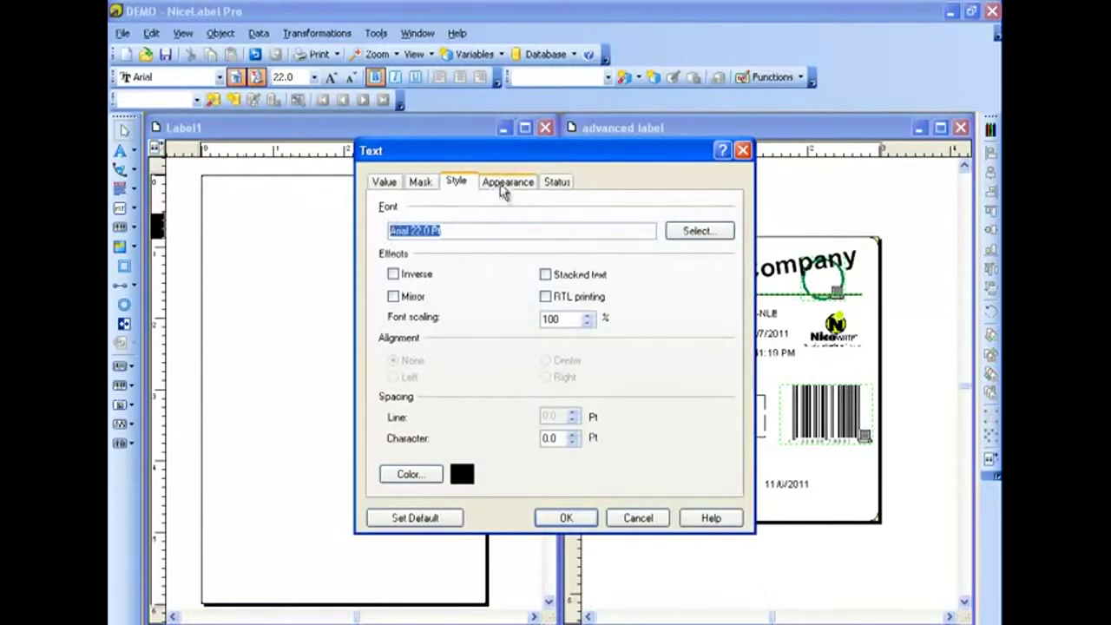
click(516, 181)
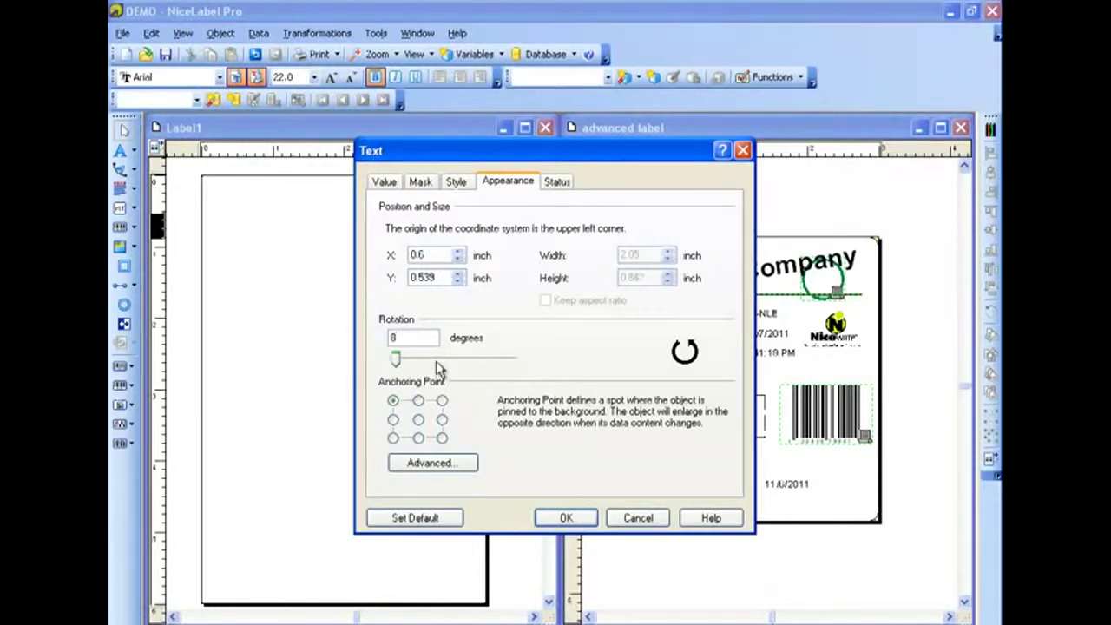
drag(396, 359, 397, 361)
click(567, 519)
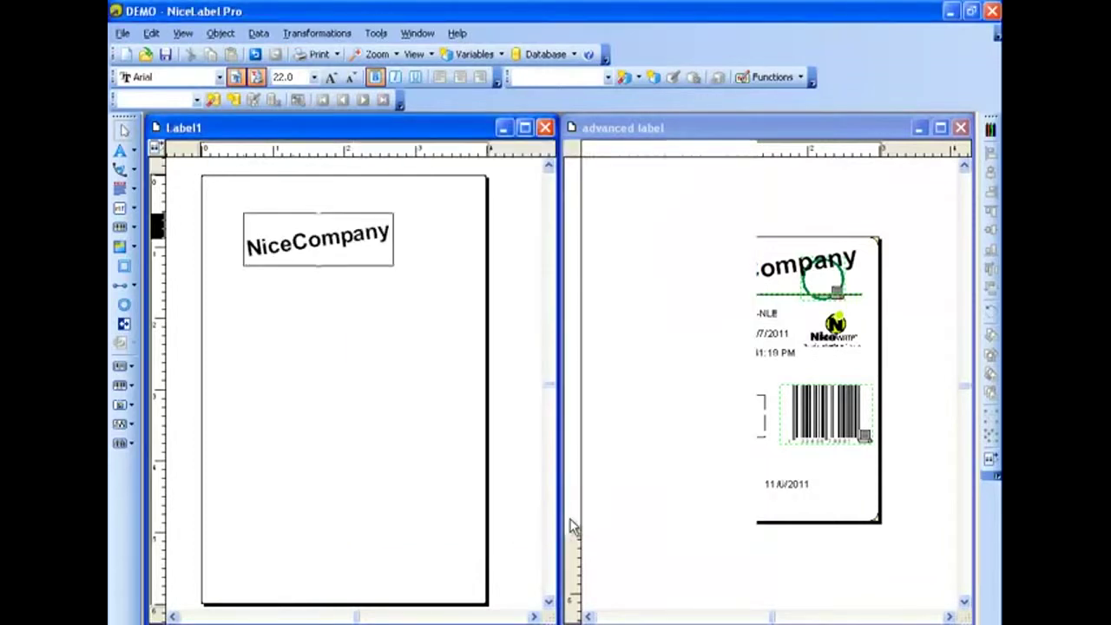
click(382, 347)
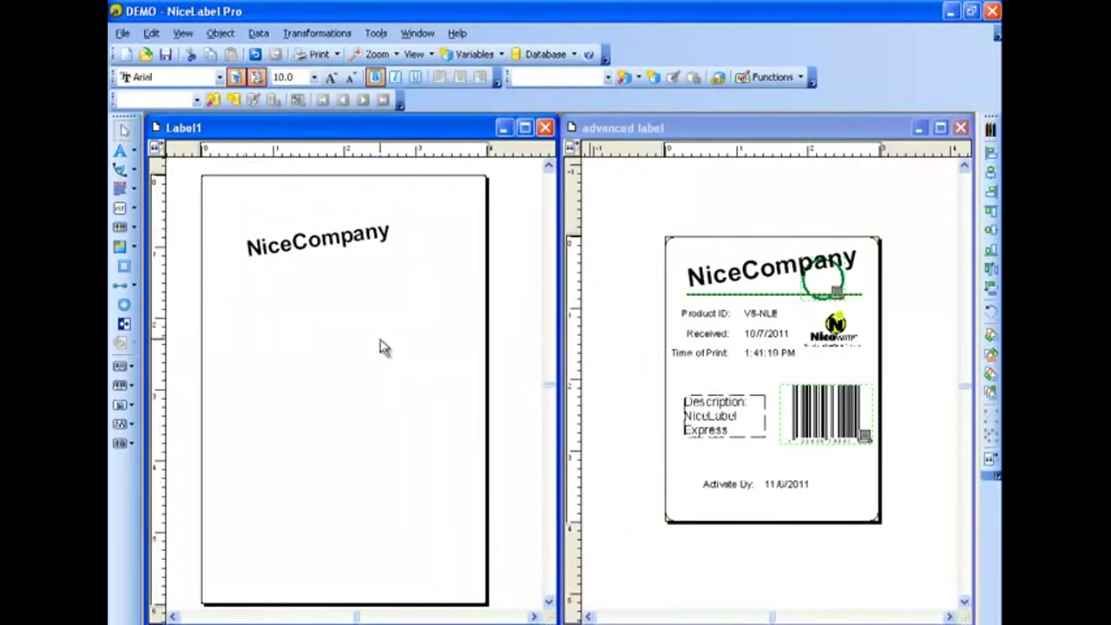
Enlarge the rotated NiceCompany text to about 25 pt and move it toward the label's upper-left corner.
click(355, 253)
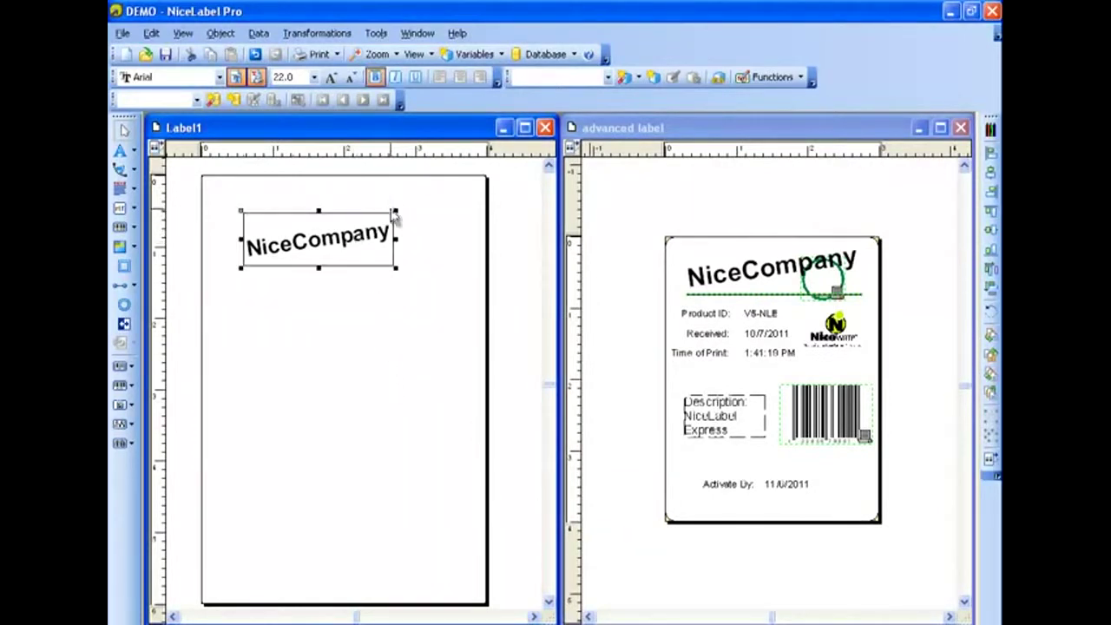
drag(396, 210, 352, 212)
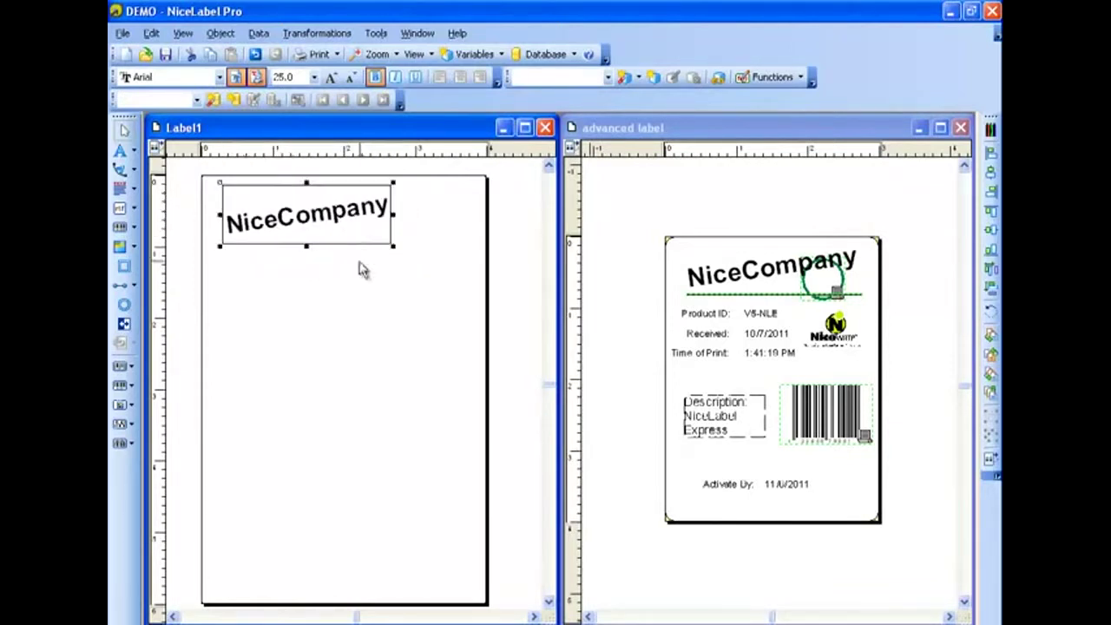
click(361, 276)
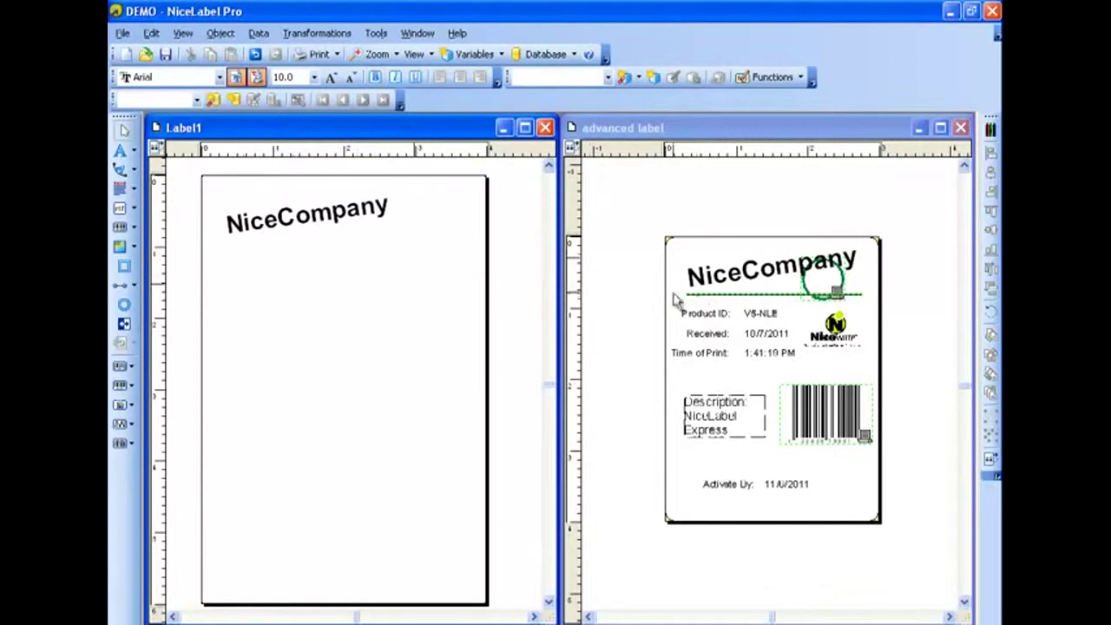
Draw a horizontal line about 3.4 inches long just beneath the NiceCompany text.
click(134, 285)
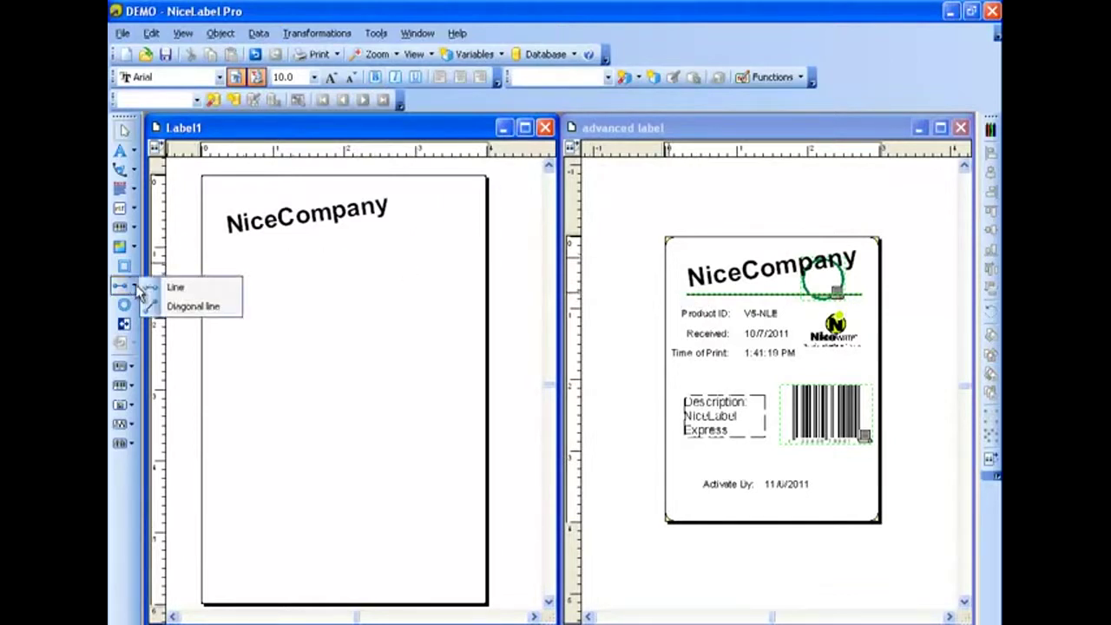
click(185, 288)
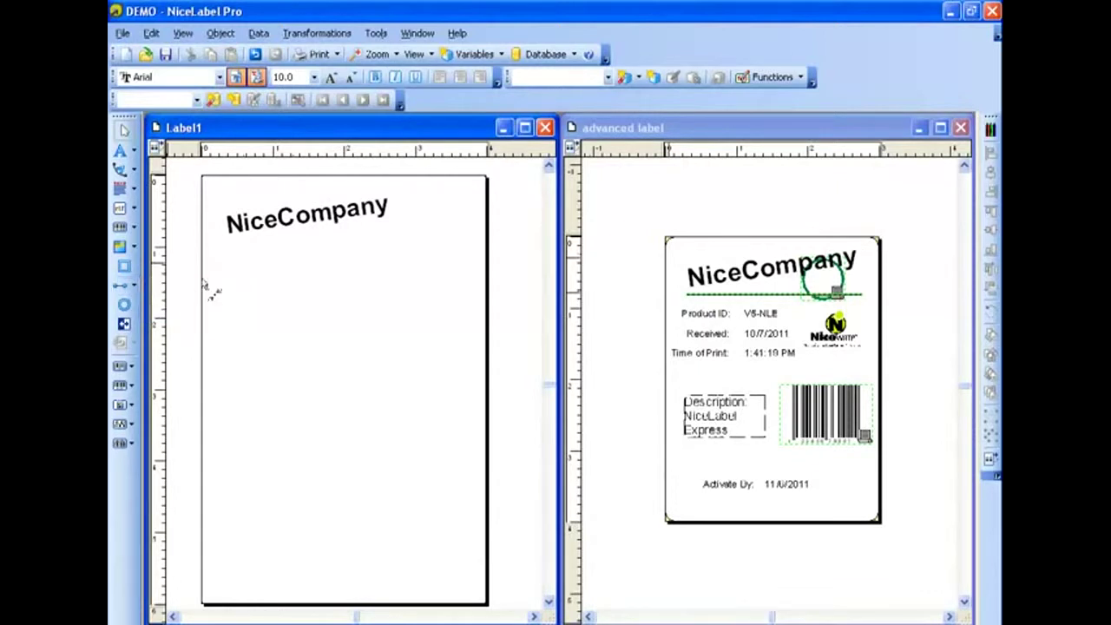
mouse_move(208, 237)
mouse_down()
mouse_move(460, 245)
mouse_move(459, 261)
mouse_up()
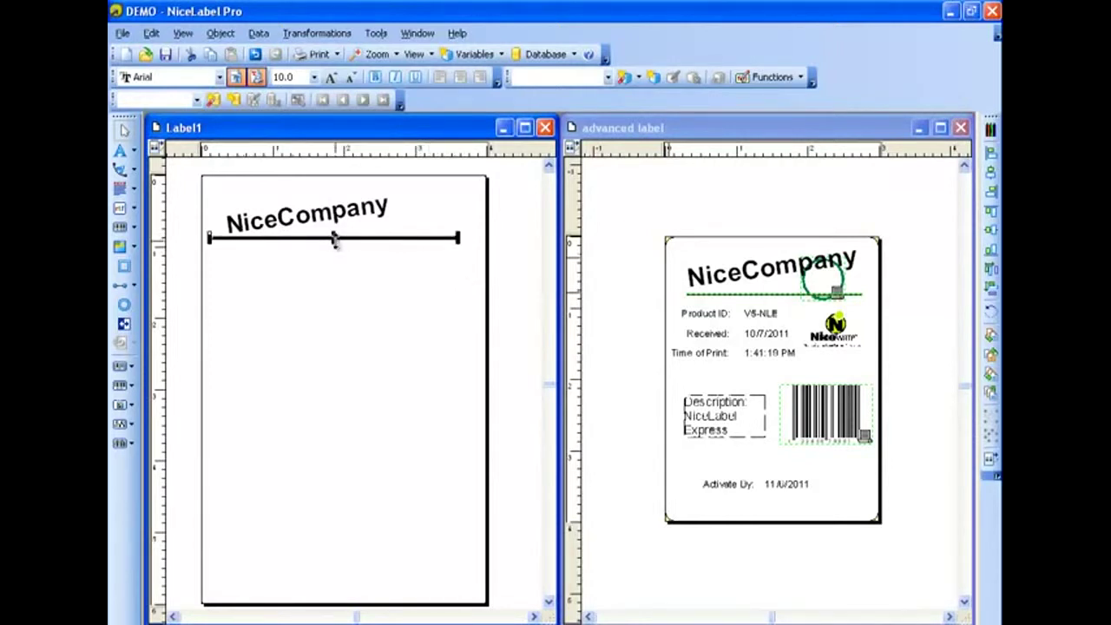
mouse_move(334, 241)
mouse_down()
mouse_move(335, 273)
mouse_move(334, 241)
mouse_move(317, 242)
mouse_up()
Set the line under NiceCompany to the Solid style and color it bright green.
double_click(314, 241)
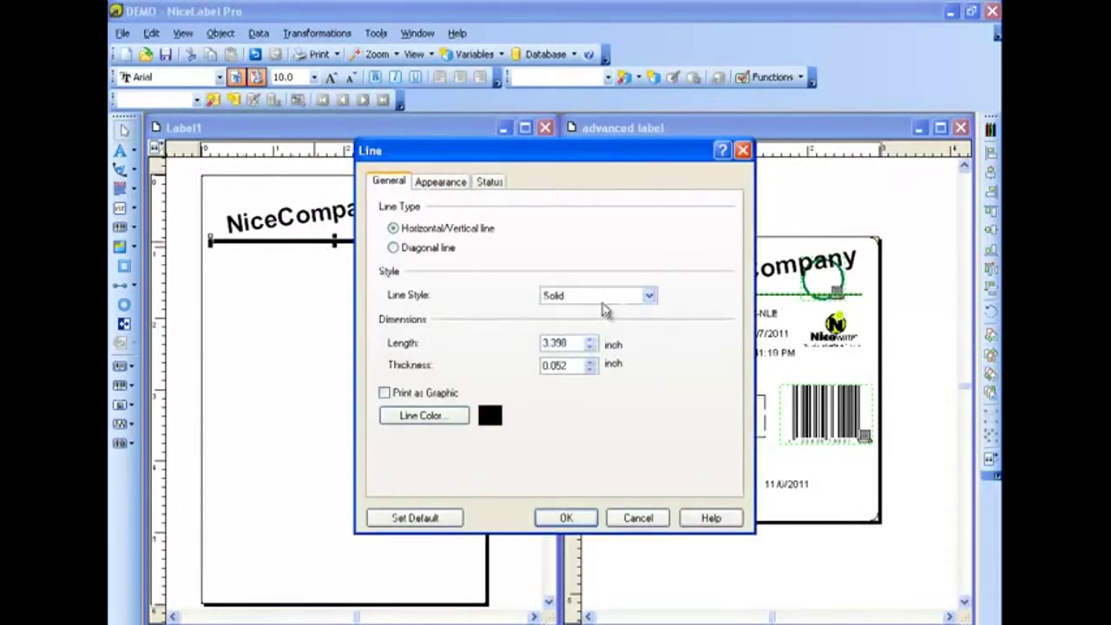
click(649, 296)
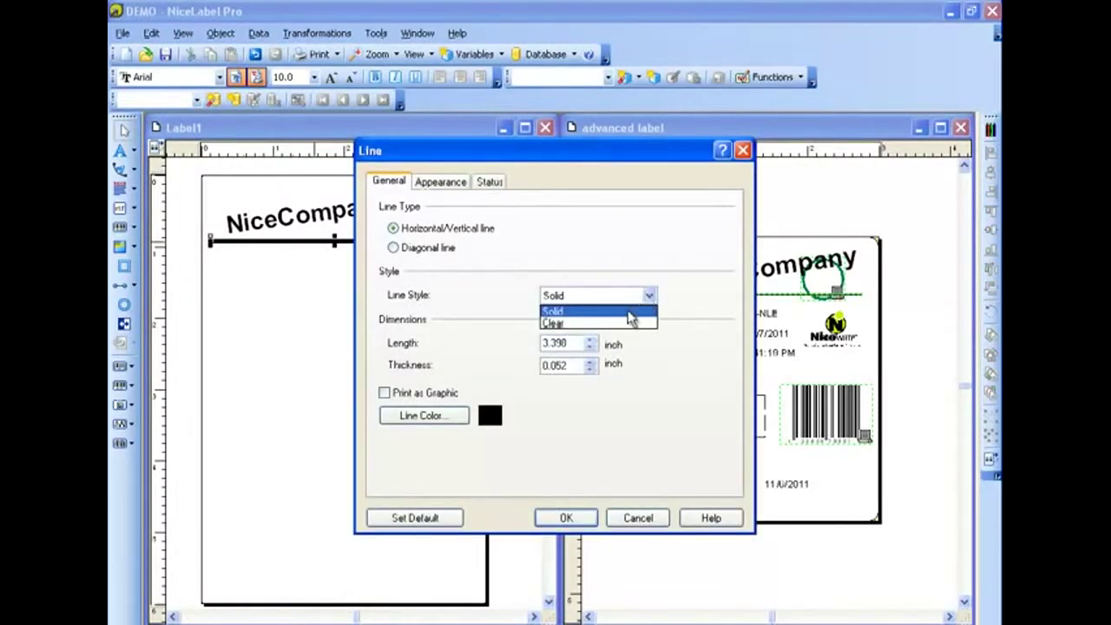
click(627, 312)
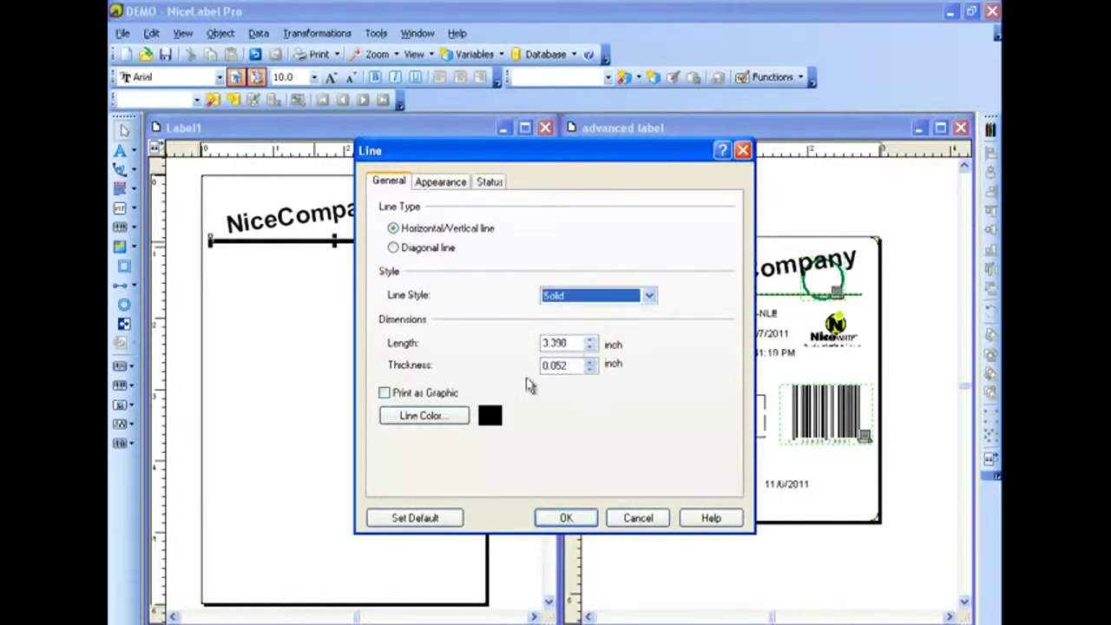
click(451, 416)
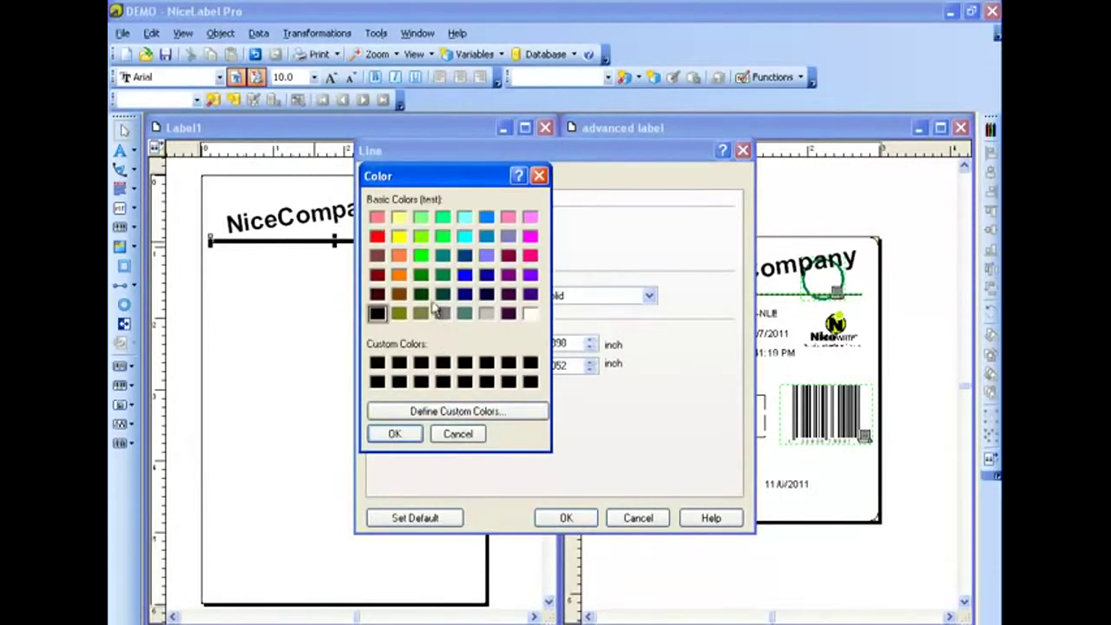
click(421, 256)
click(395, 433)
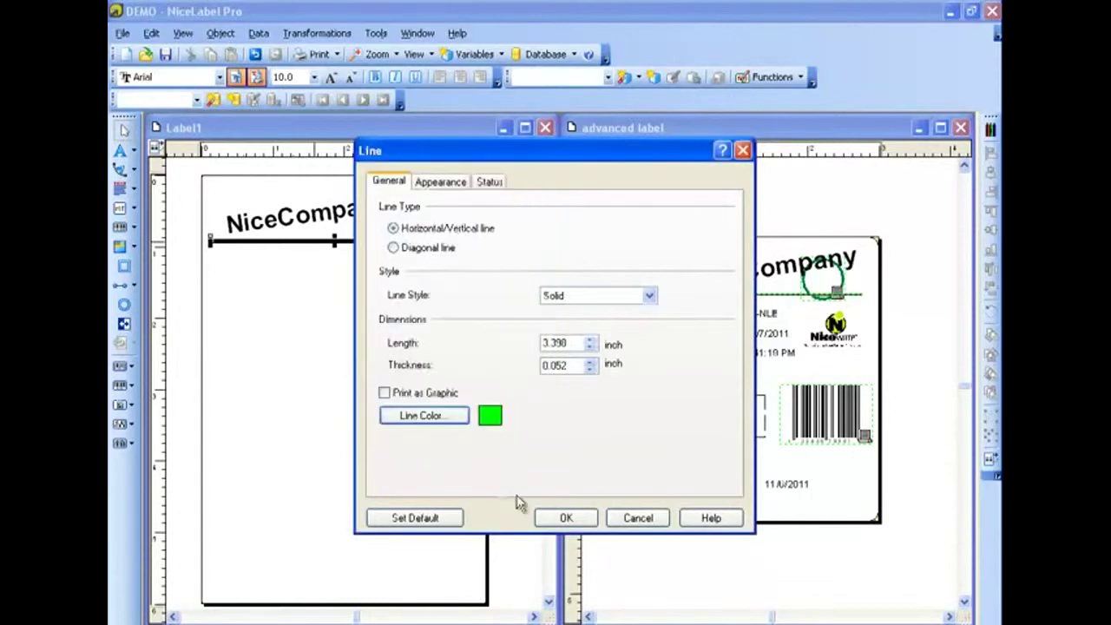
click(556, 518)
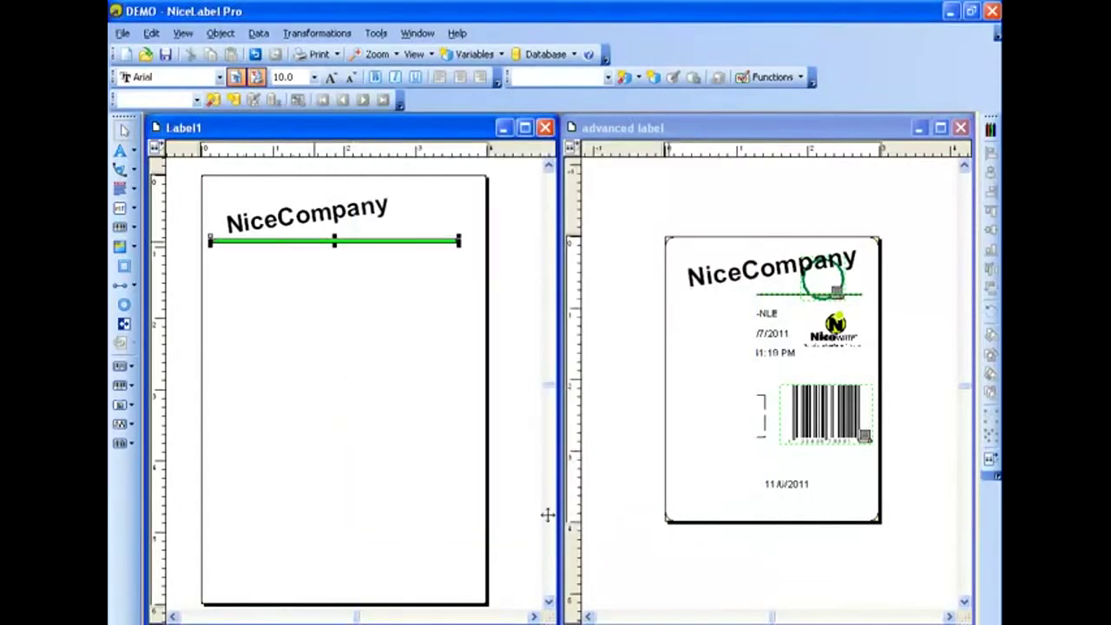
Draw a circle about 0.8 inch across and place it over the green line, overlapping the end of the NiceCompany text.
click(414, 379)
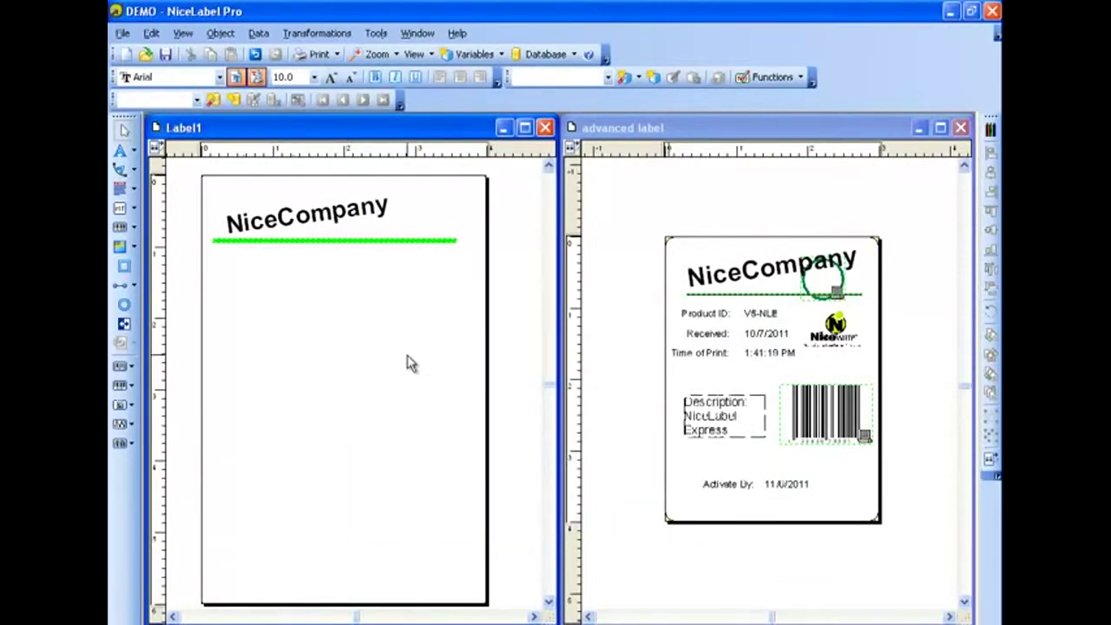
click(124, 305)
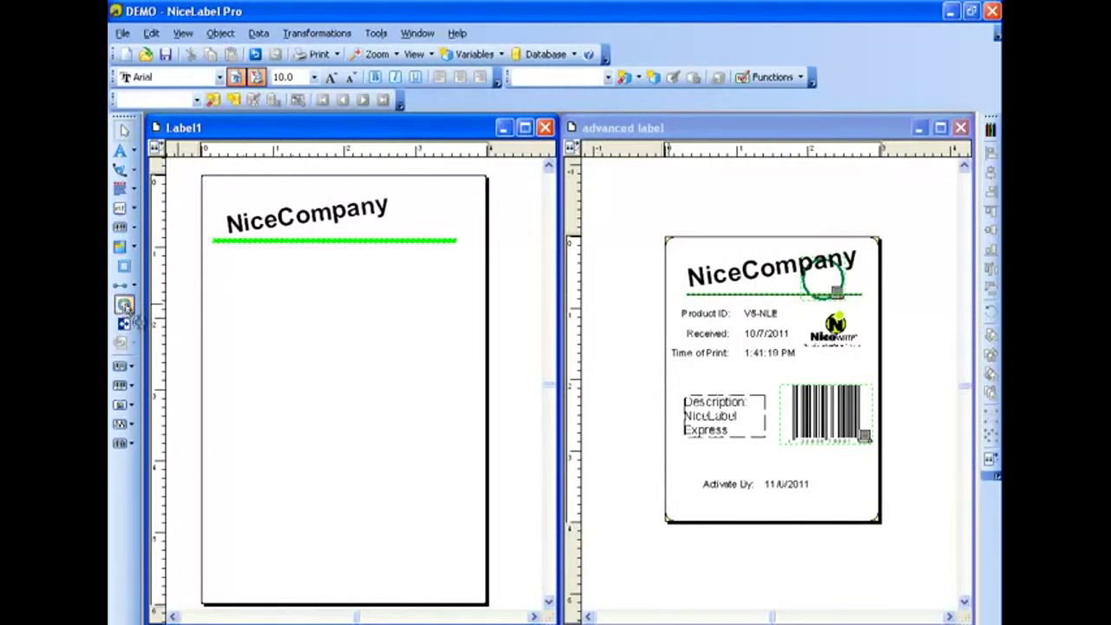
click(355, 217)
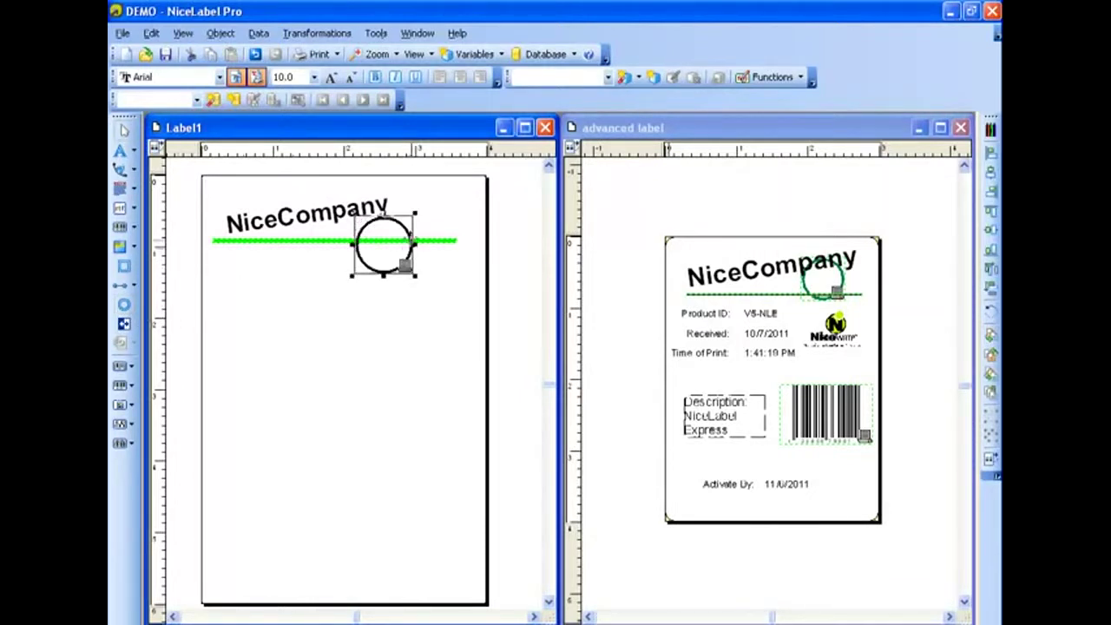
drag(401, 225, 383, 214)
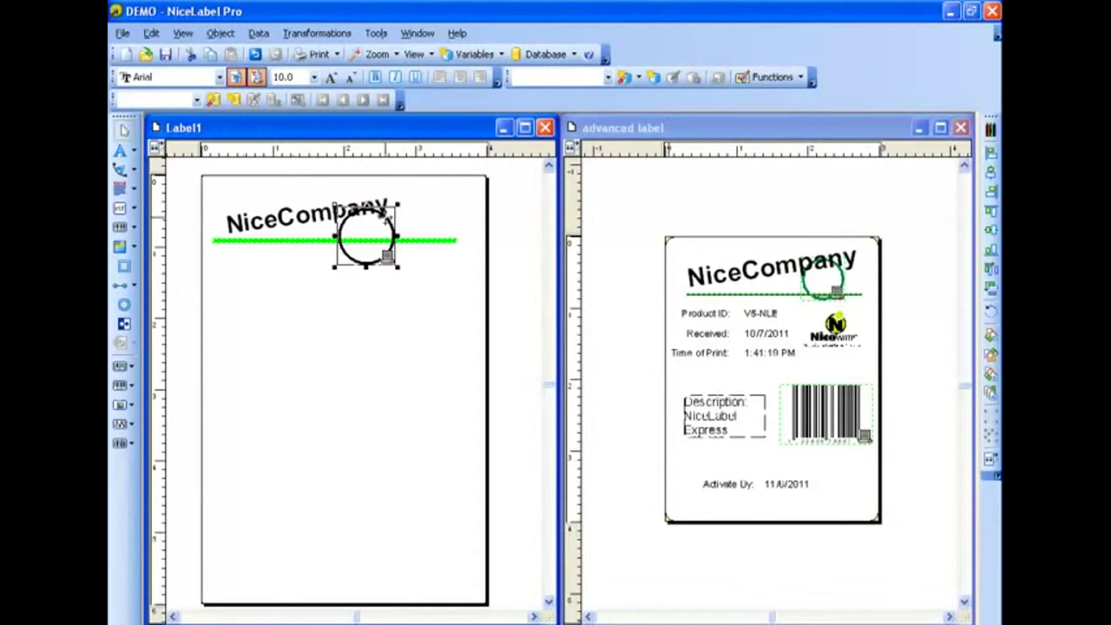
click(445, 220)
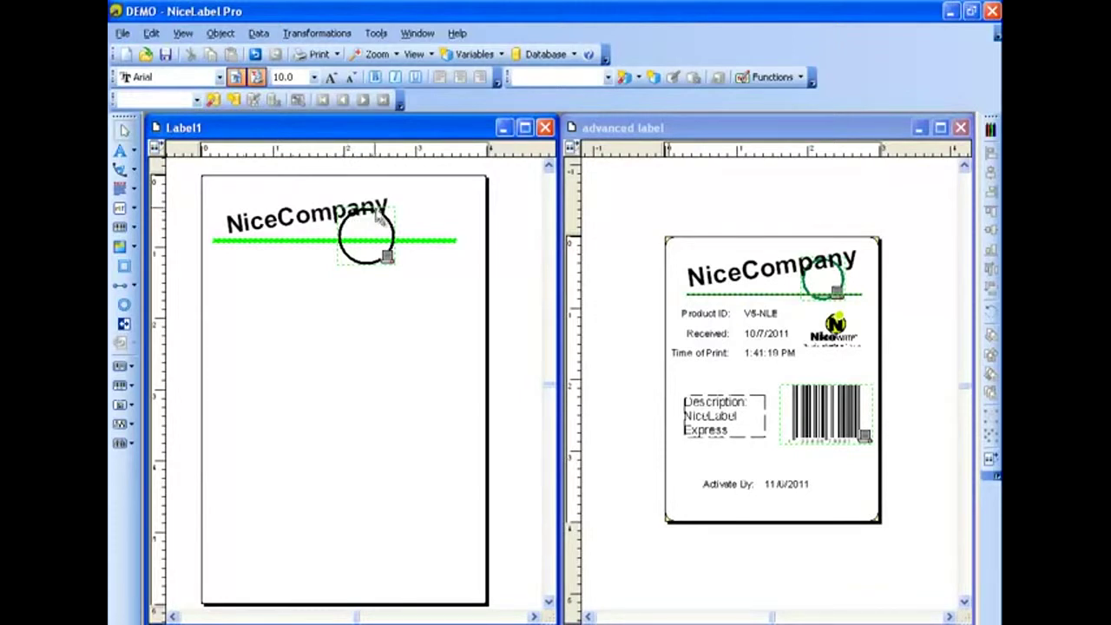
right_click(375, 213)
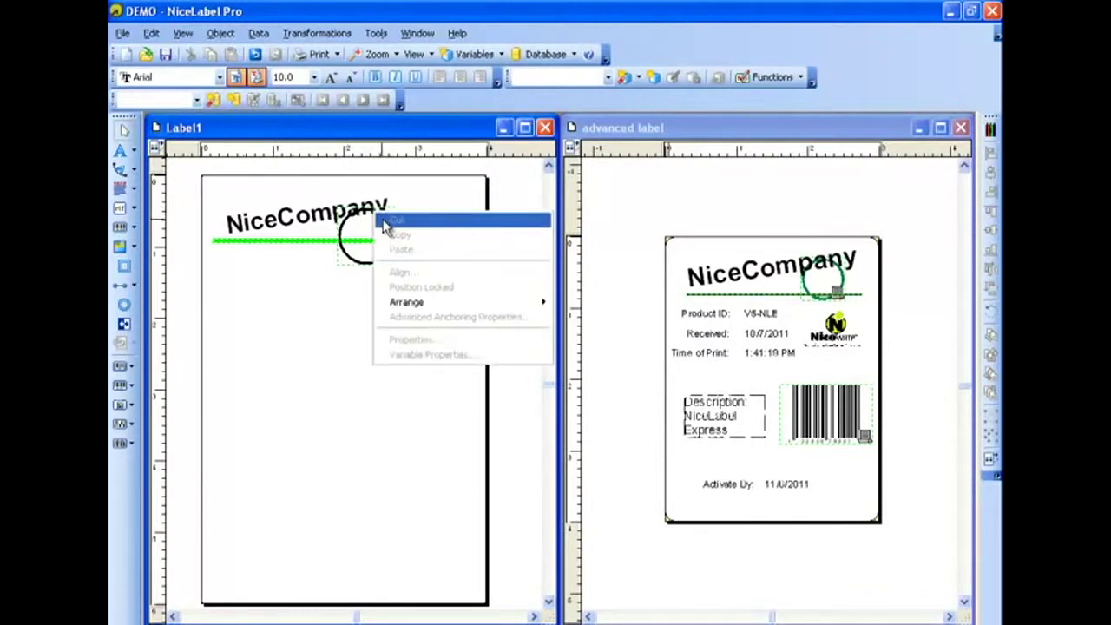
mouse_move(402, 304)
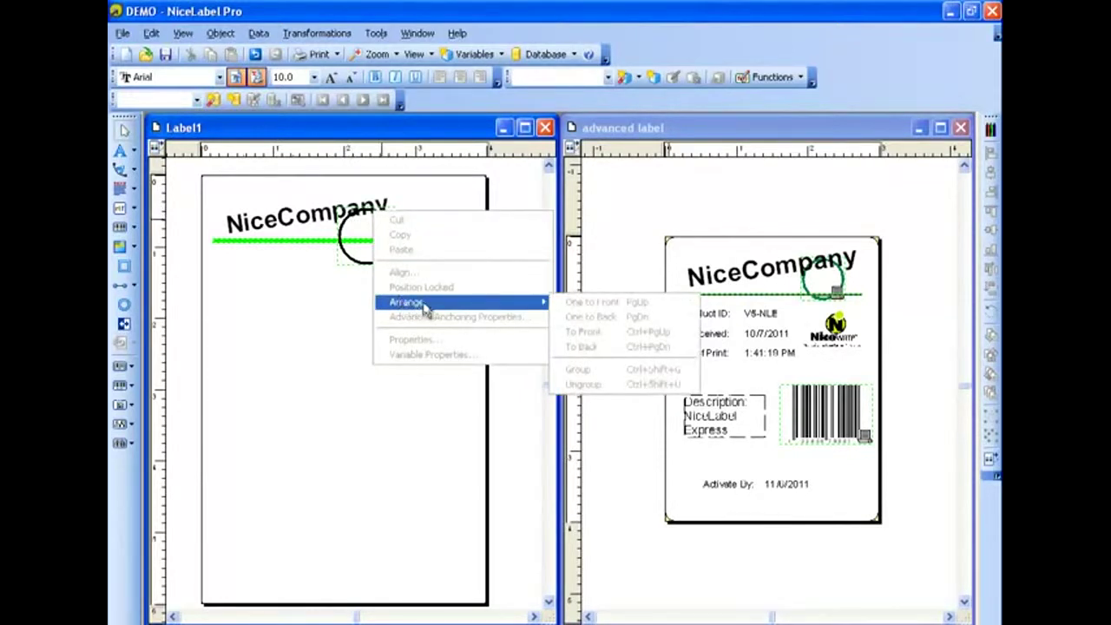
click(355, 314)
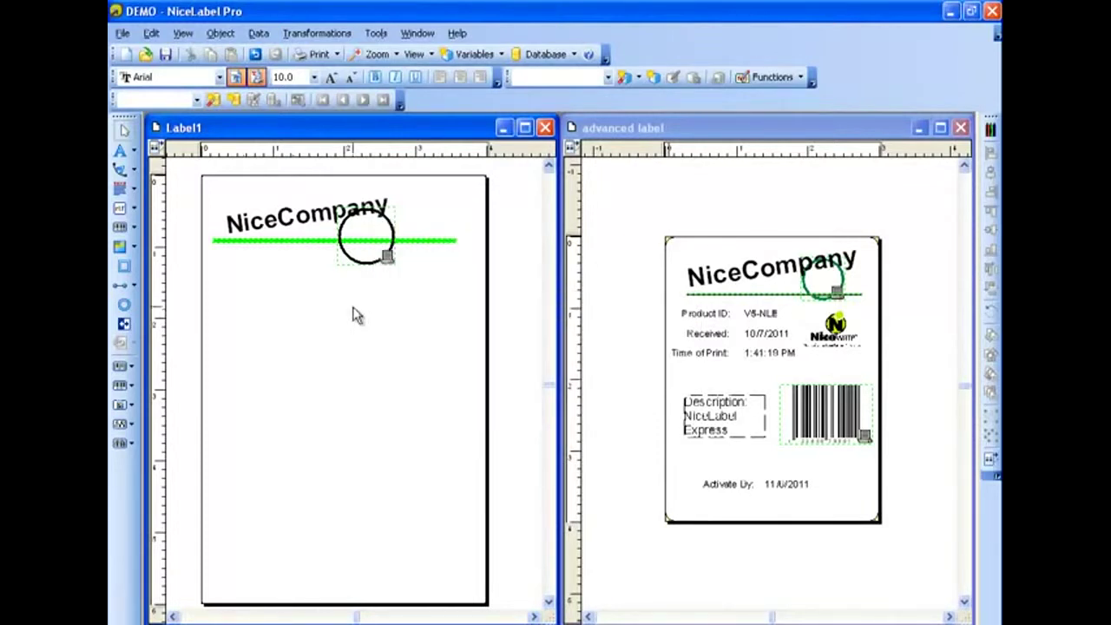
Send the circle to the back, behind the green line, and nudge it slightly up and to the right.
click(388, 224)
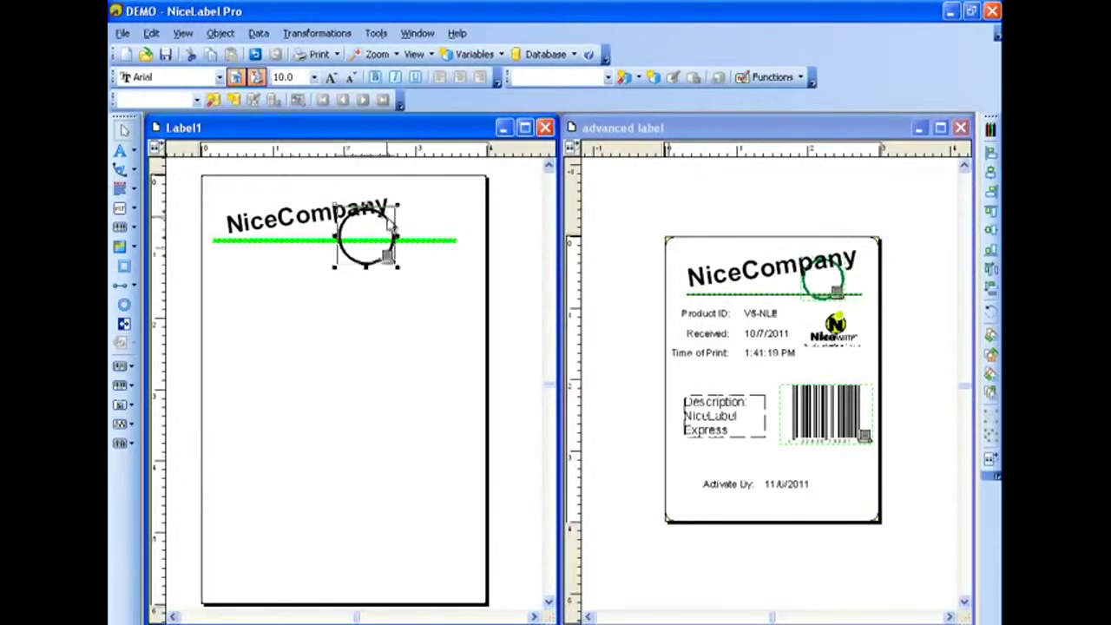
right_click(387, 225)
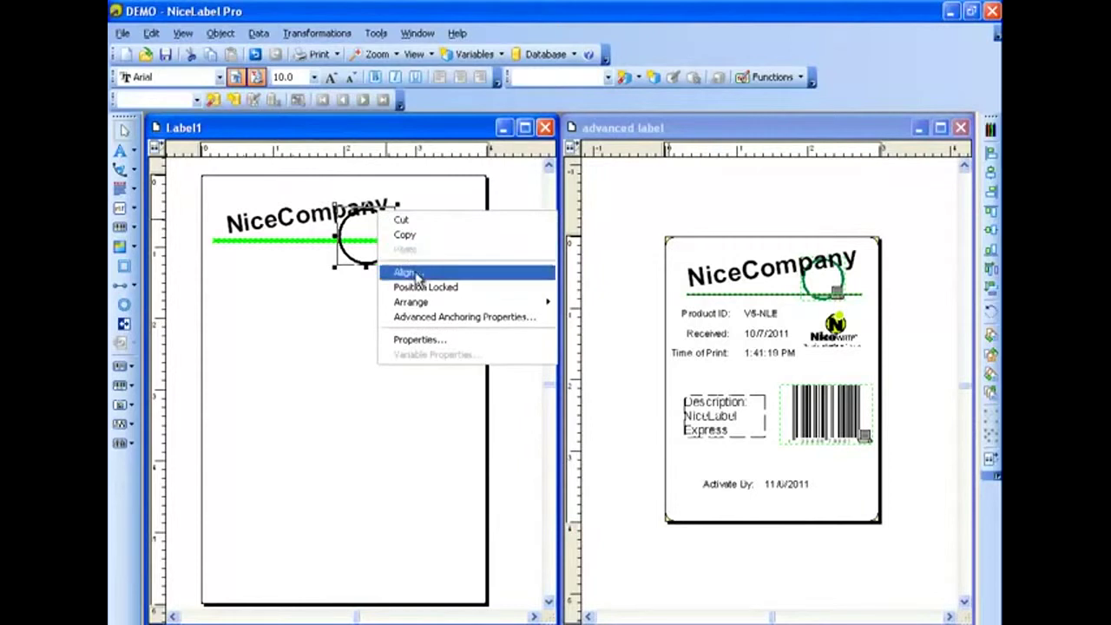
mouse_move(416, 300)
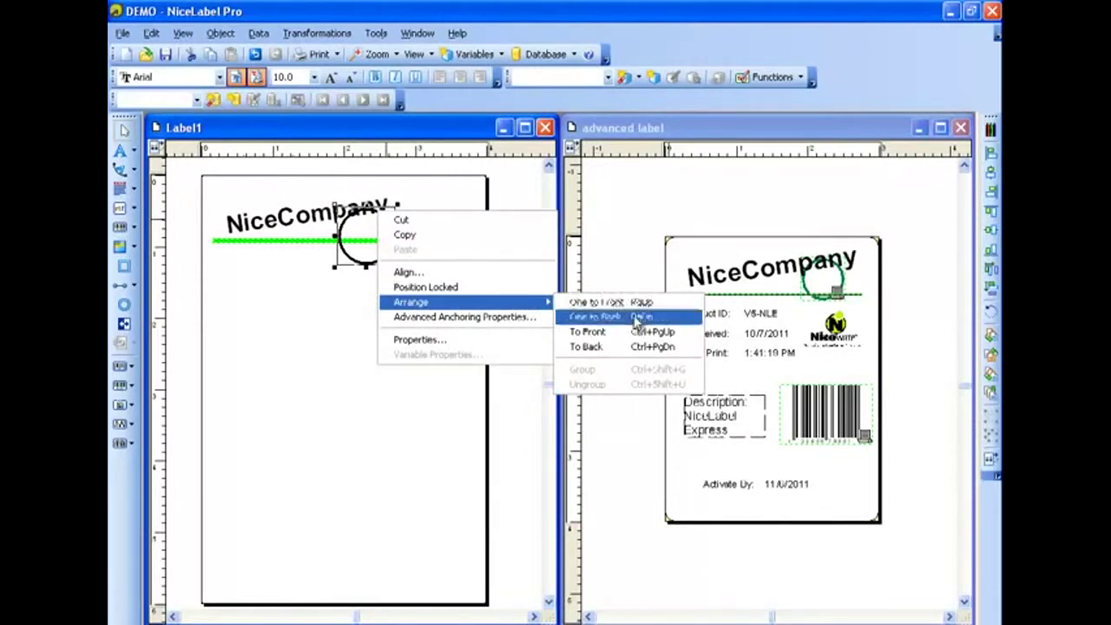
click(632, 347)
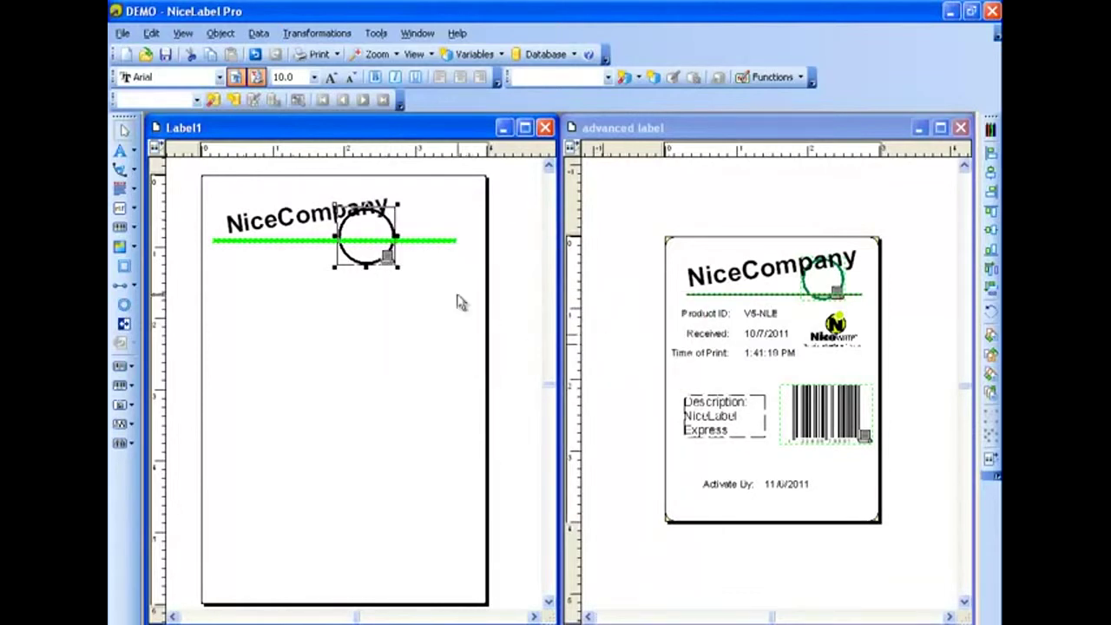
click(389, 224)
drag(387, 216, 393, 212)
click(428, 210)
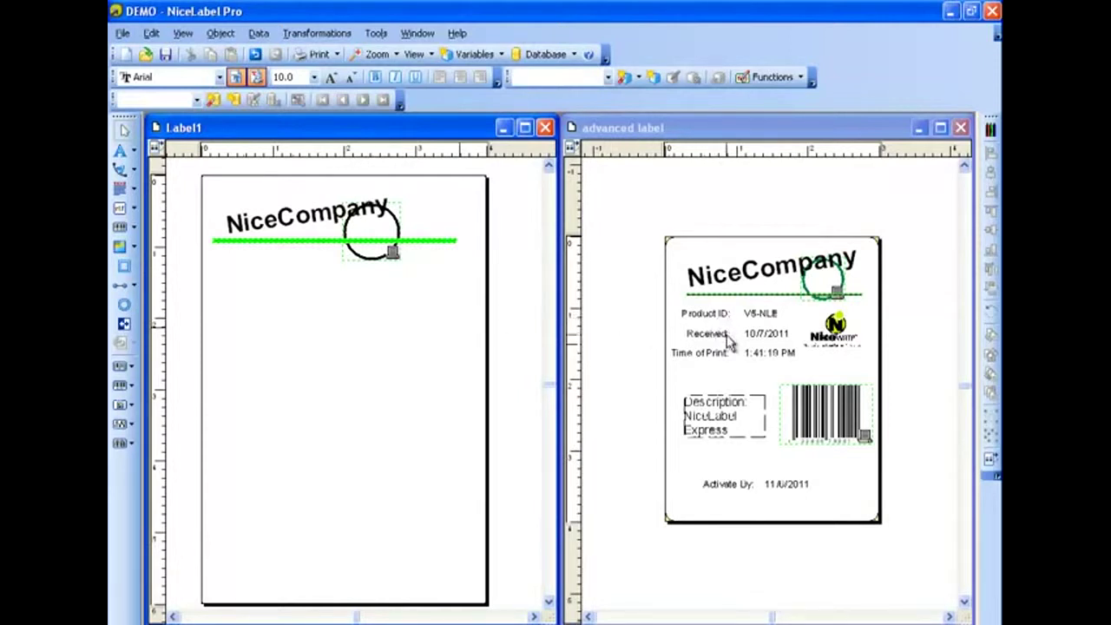
Add the fixed texts "Product ID:" and "Received:" one below the other under the green line's left part.
click(122, 150)
click(227, 286)
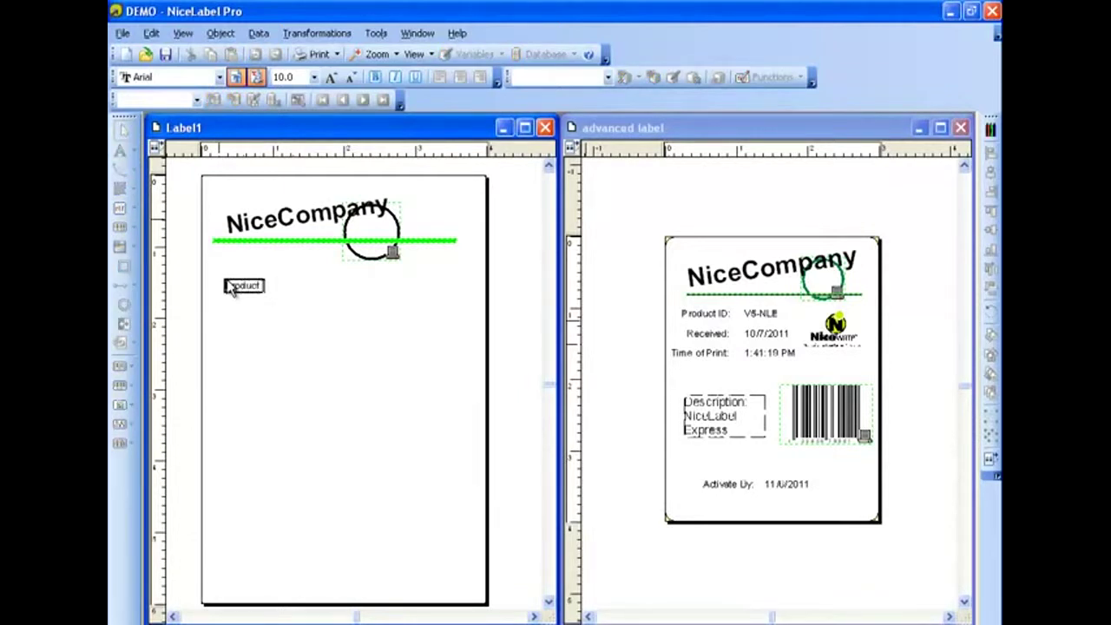
text(Product ID:)
click(265, 386)
click(122, 150)
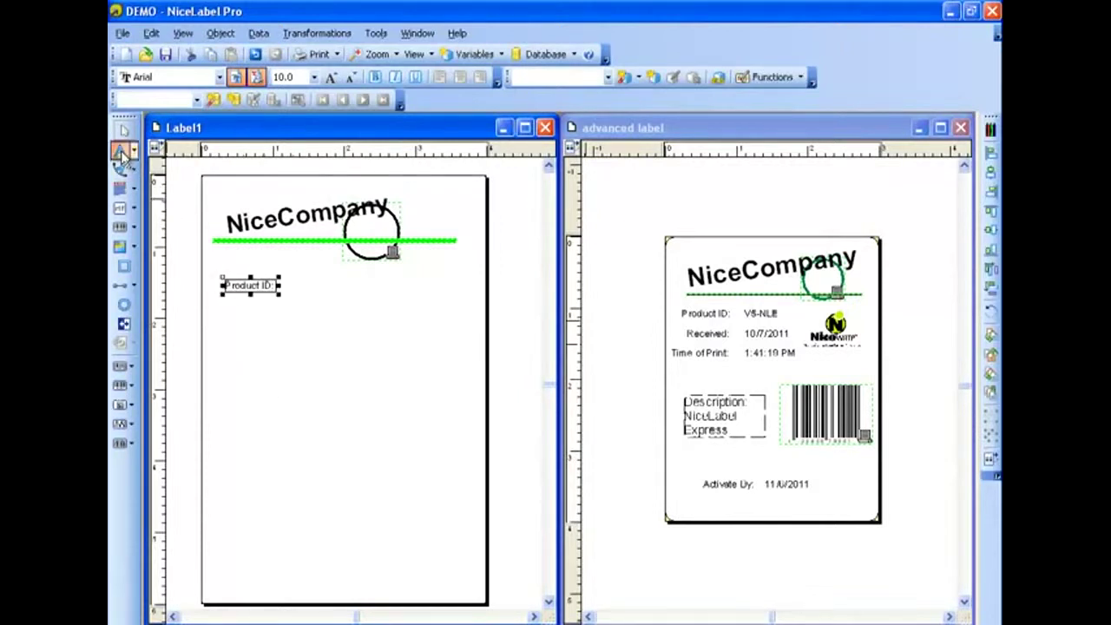
click(245, 313)
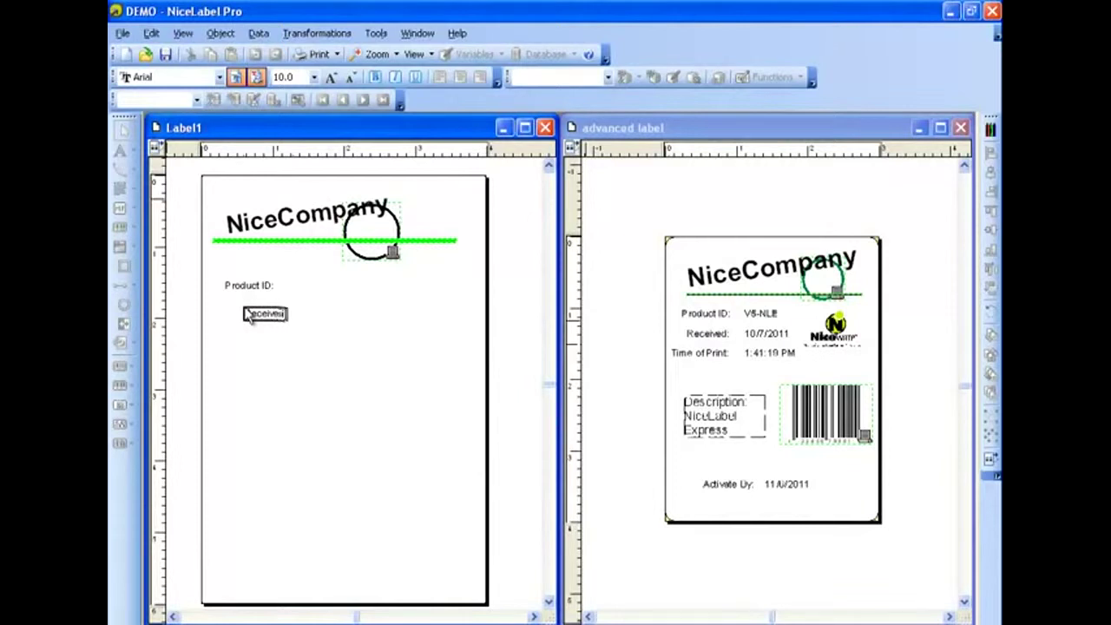
text(Received:)
click(252, 373)
Add the fixed text "Time of Print:" beneath the "Received:" text.
click(122, 169)
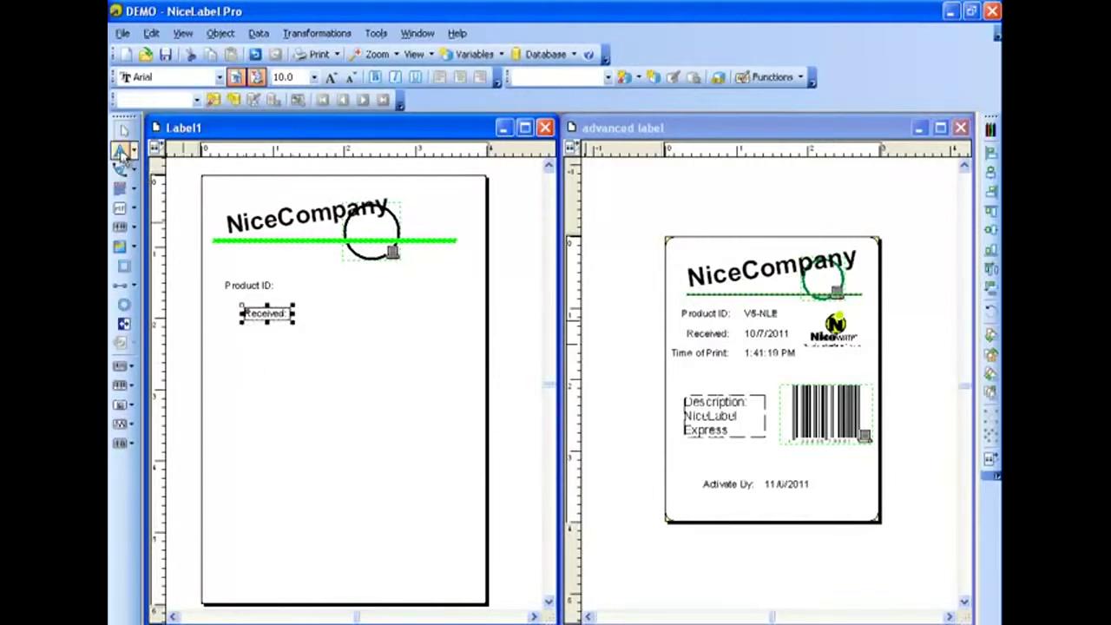
click(224, 352)
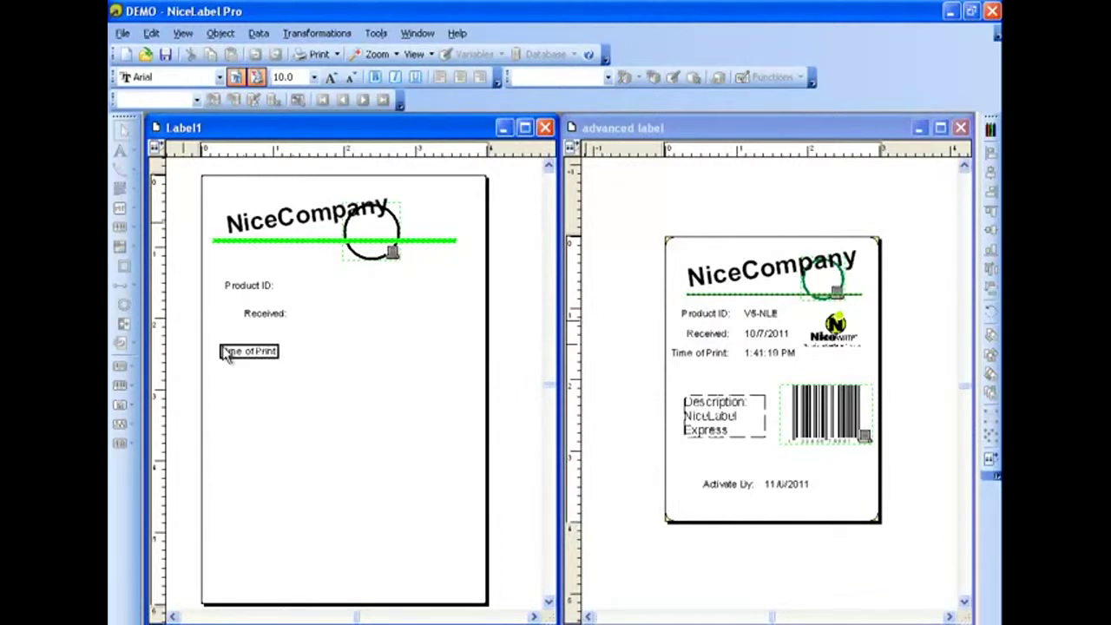
click(256, 414)
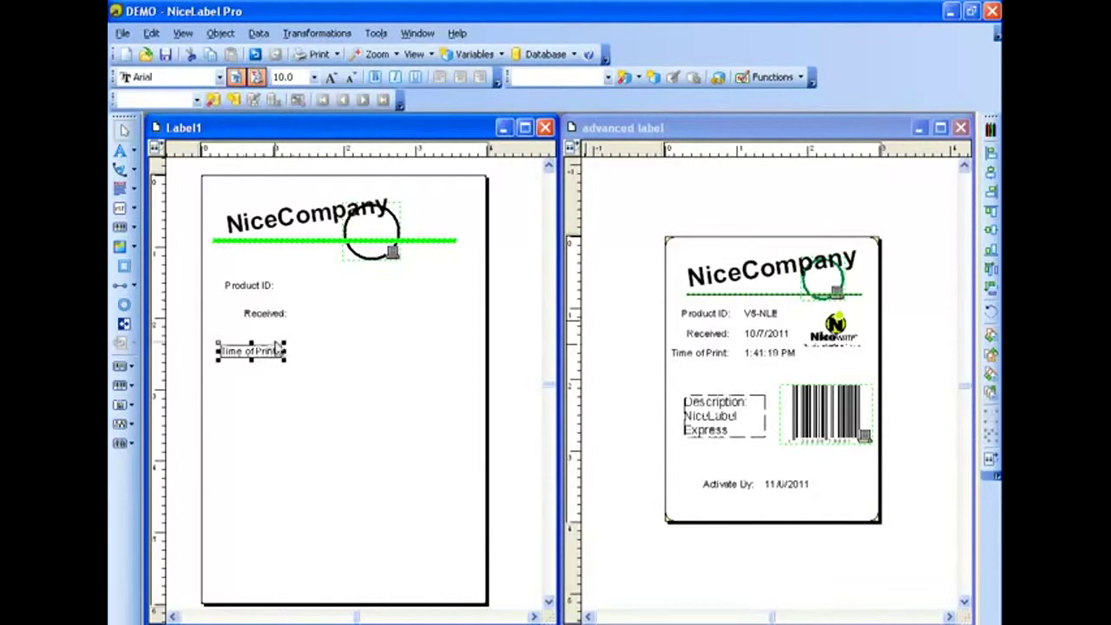
Align the left edges of the Product ID, Received and Time of Print texts and space them equally vertically.
shift+click(269, 316)
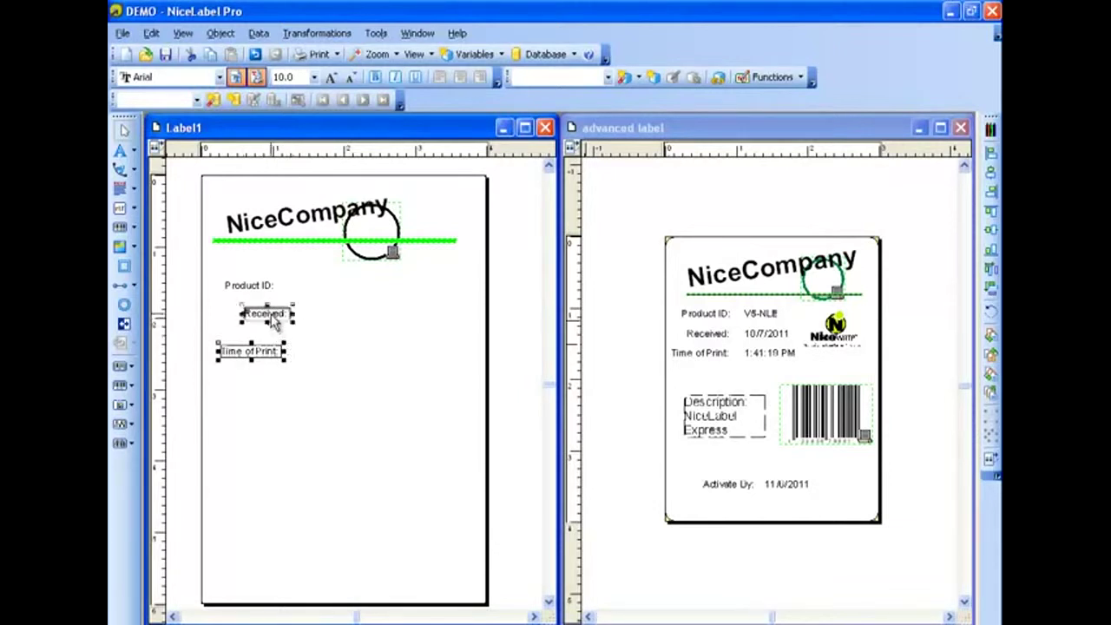
shift+click(253, 289)
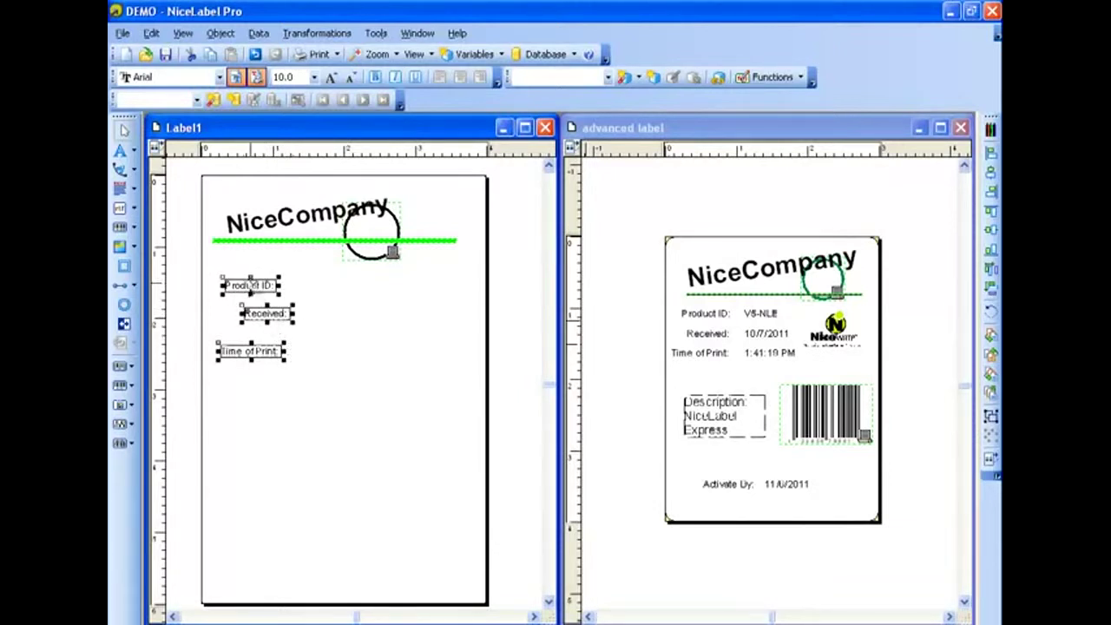
click(991, 153)
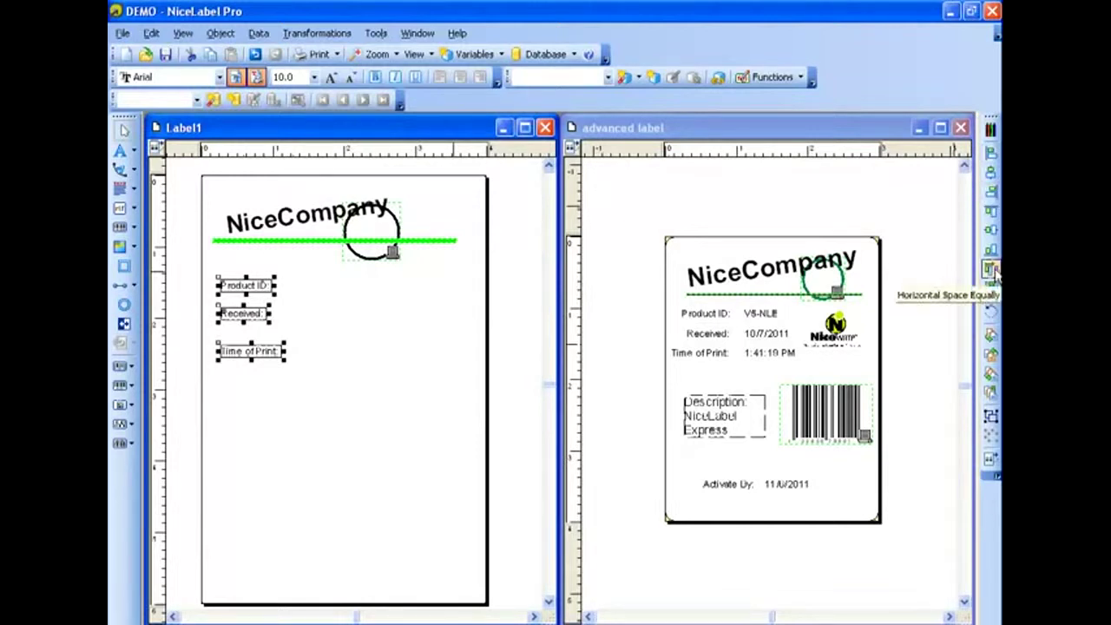
click(993, 293)
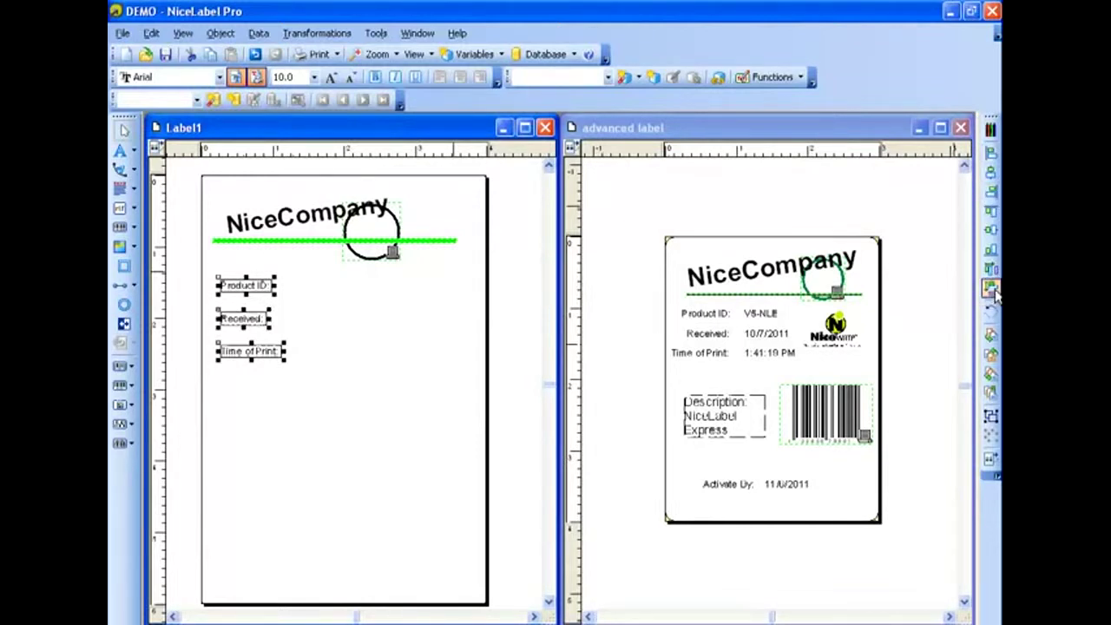
click(466, 359)
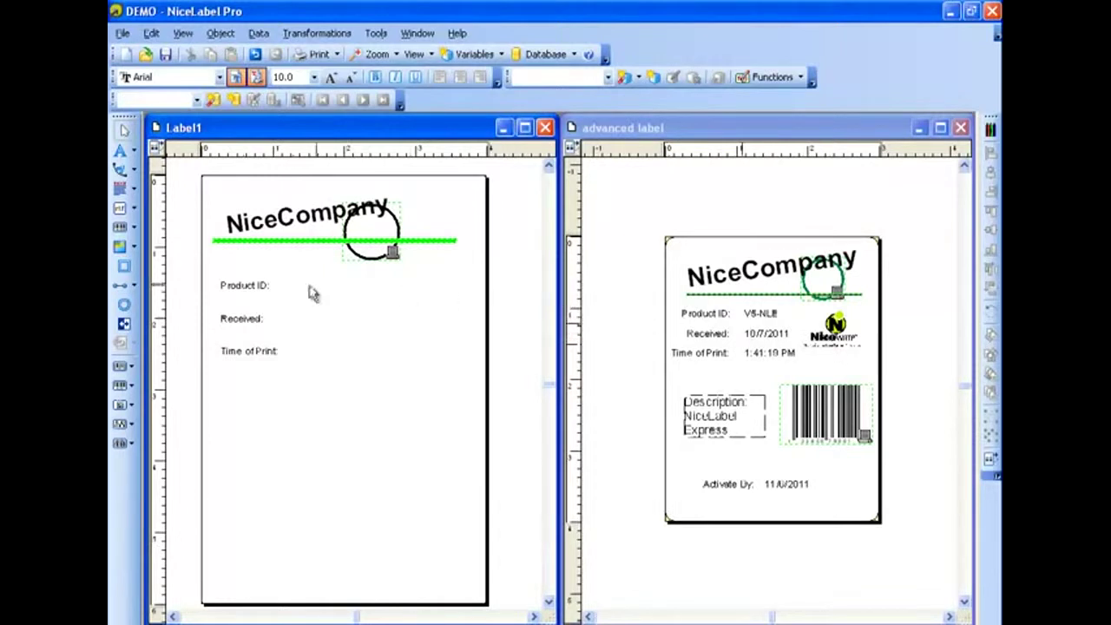
Insert the NicewareLogo graphic from the Label Design folder as a fixed picture on the label.
click(135, 246)
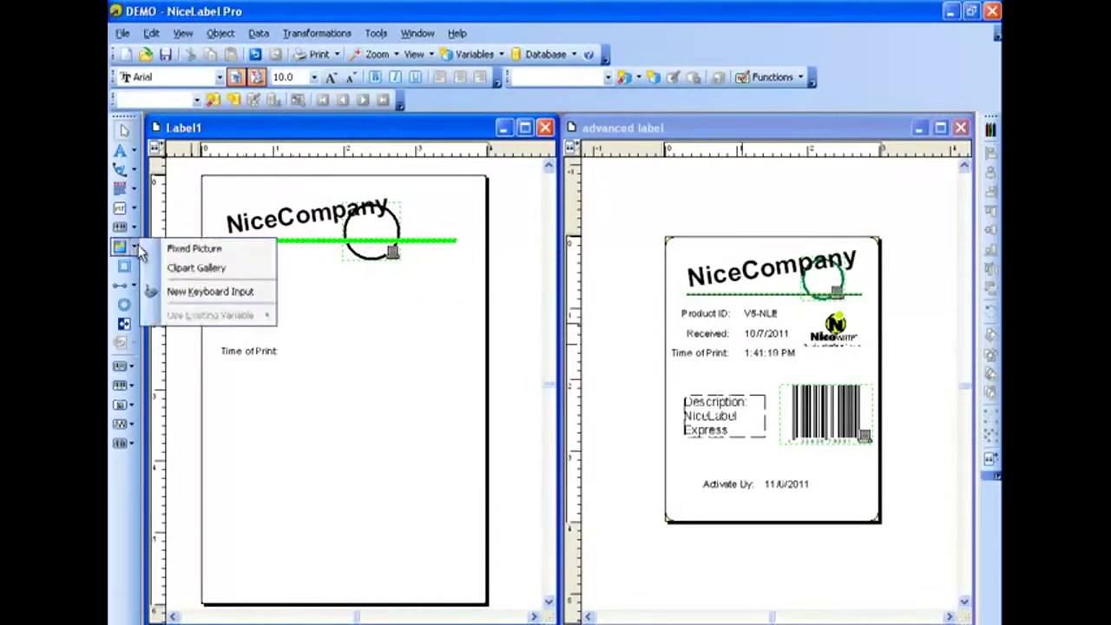
click(161, 249)
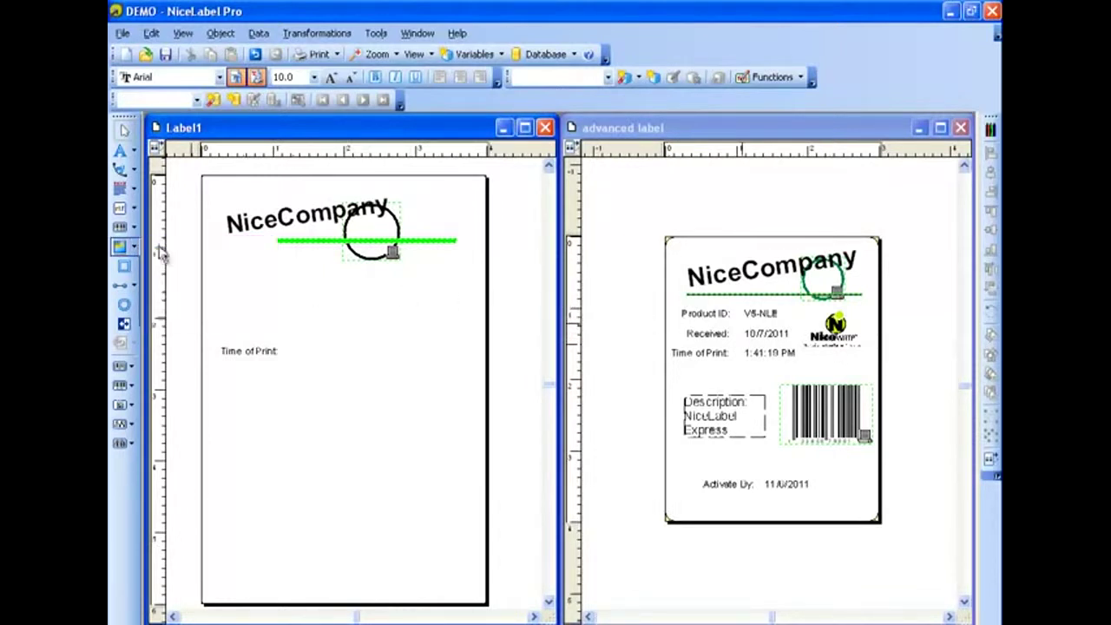
click(410, 304)
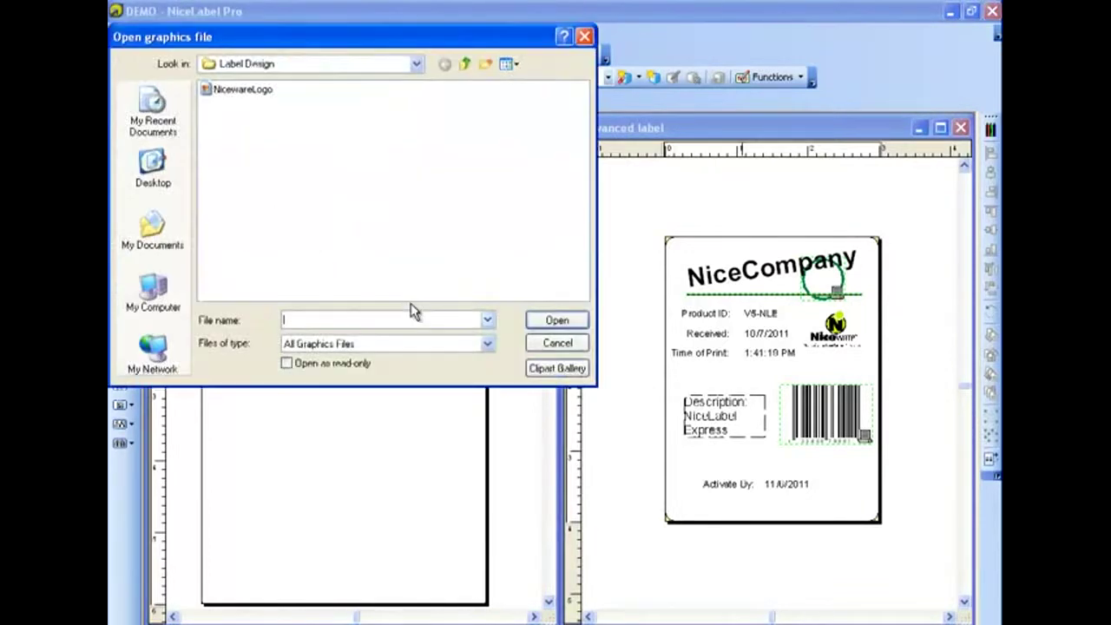
double_click(243, 90)
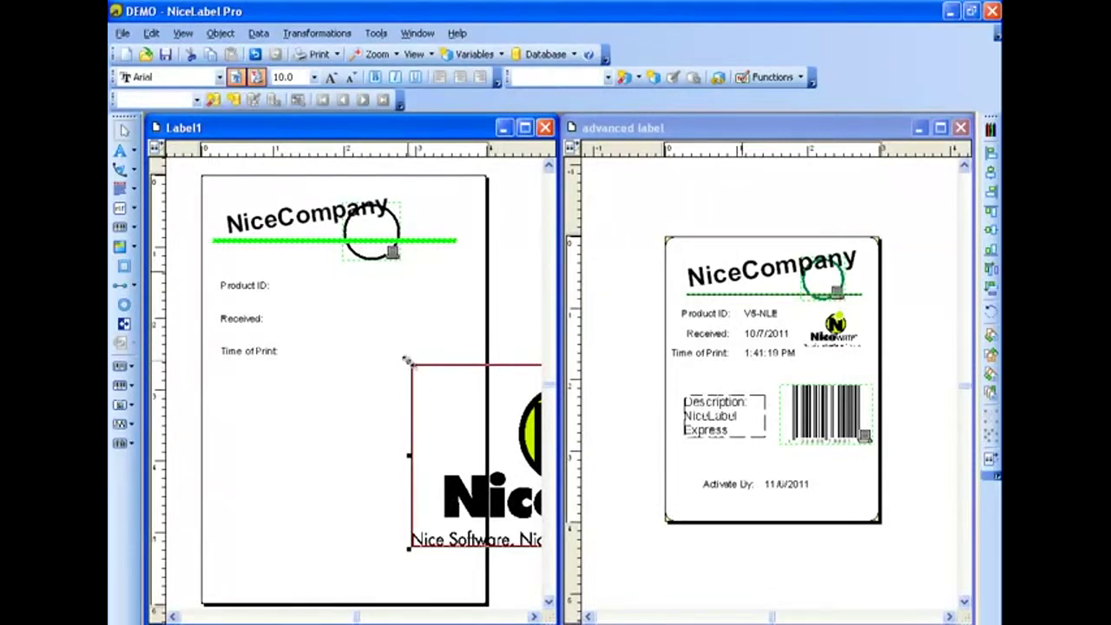
Shrink the Niceware logo to about 1.3 inches wide and place it right of the text captions, below the green line.
drag(405, 360, 308, 394)
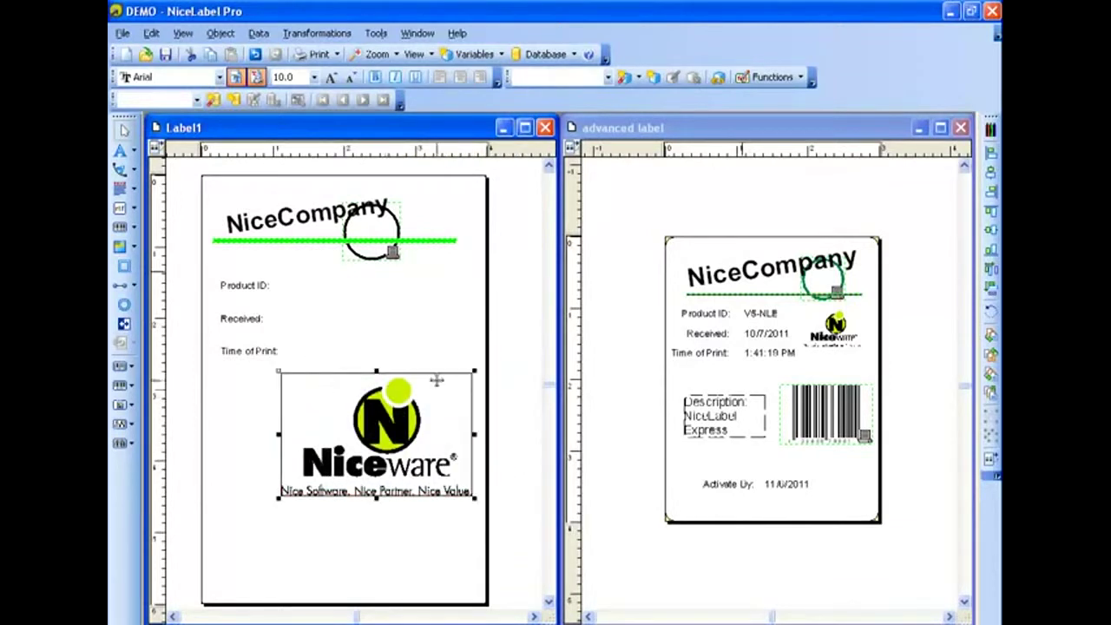
mouse_move(475, 372)
mouse_down()
mouse_move(362, 417)
mouse_move(351, 447)
mouse_move(404, 325)
mouse_move(435, 291)
mouse_up()
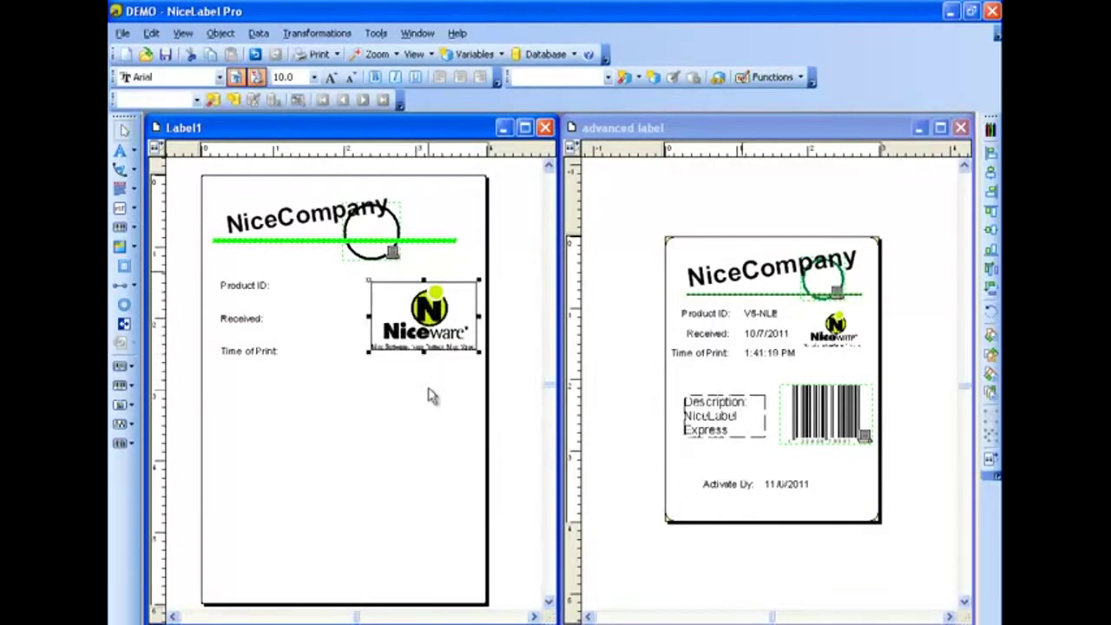
click(426, 386)
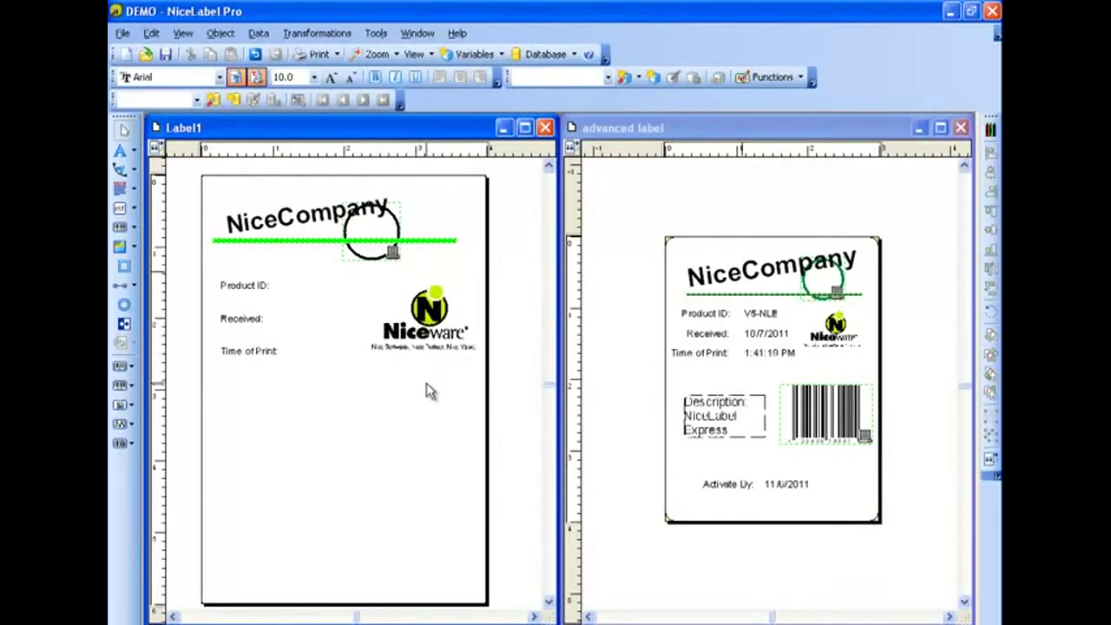
click(426, 328)
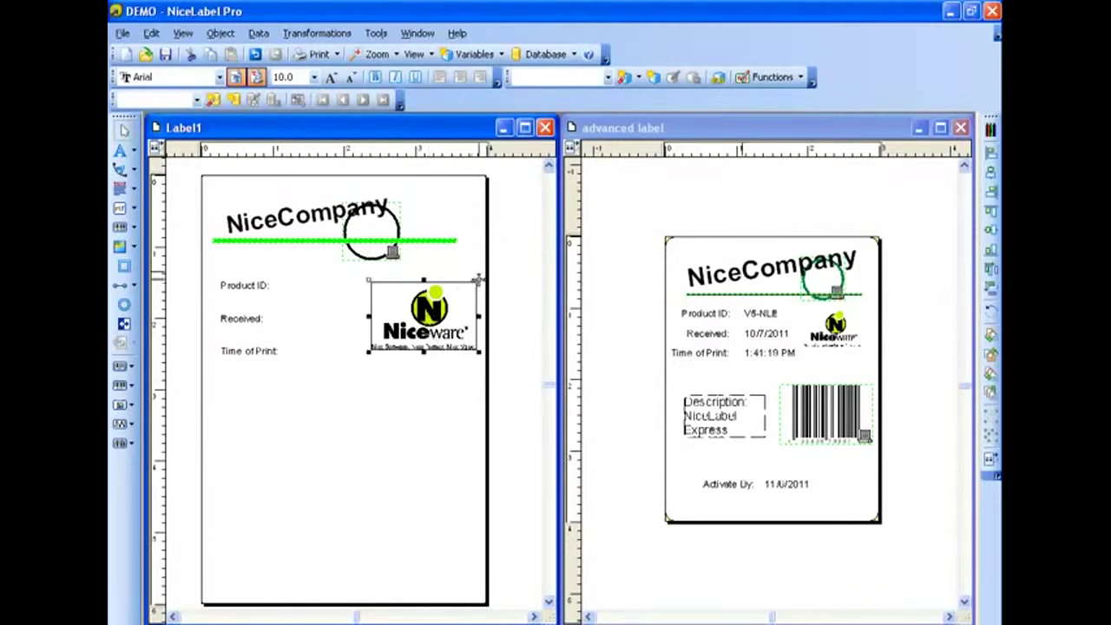
drag(479, 279, 423, 310)
click(422, 391)
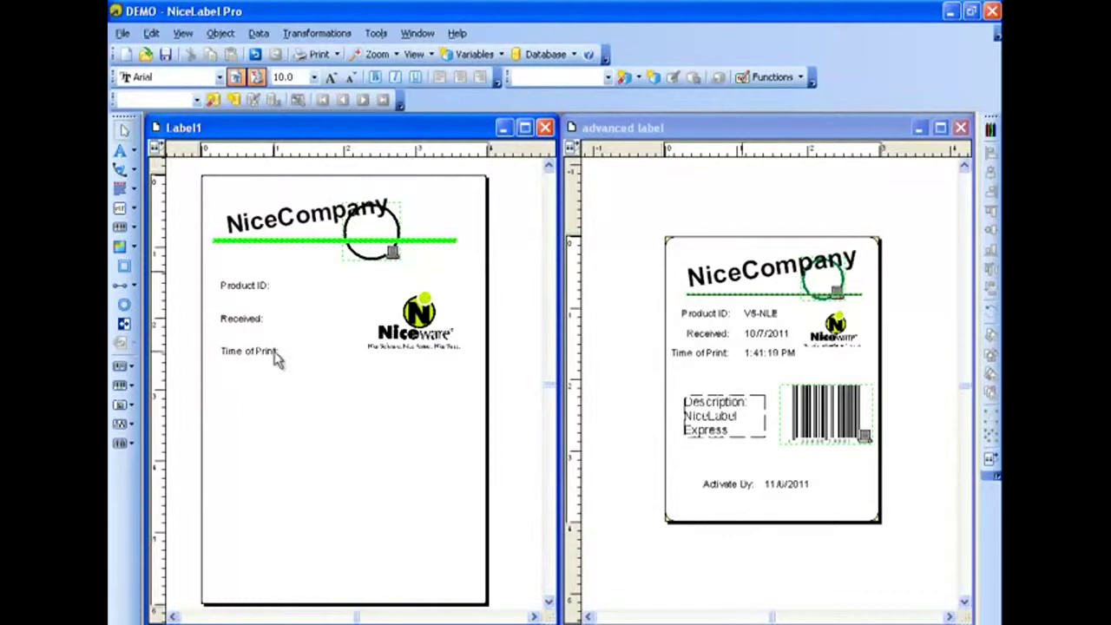
Add a variable date field in M/D/YYYY format with no offset, prefix or suffix beside the "Received:" text.
click(131, 154)
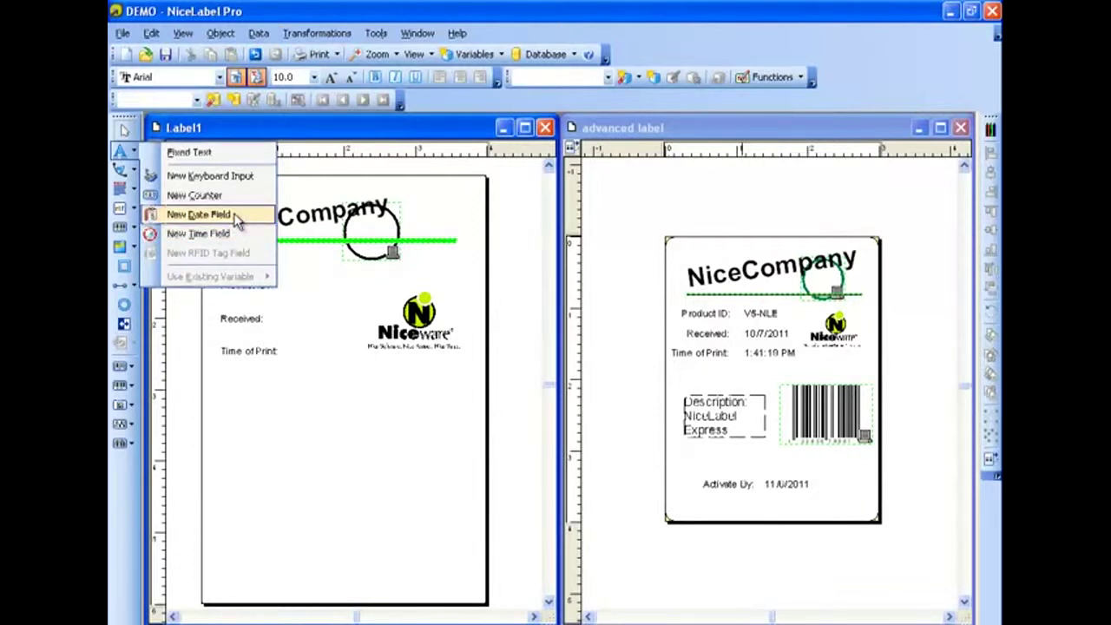
click(208, 214)
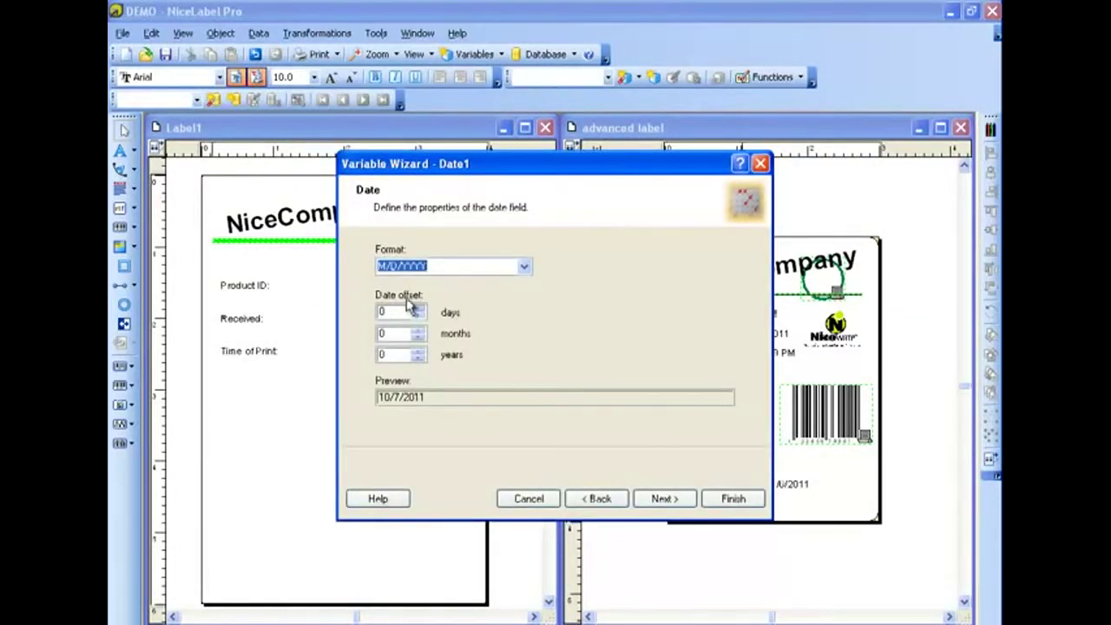
click(660, 498)
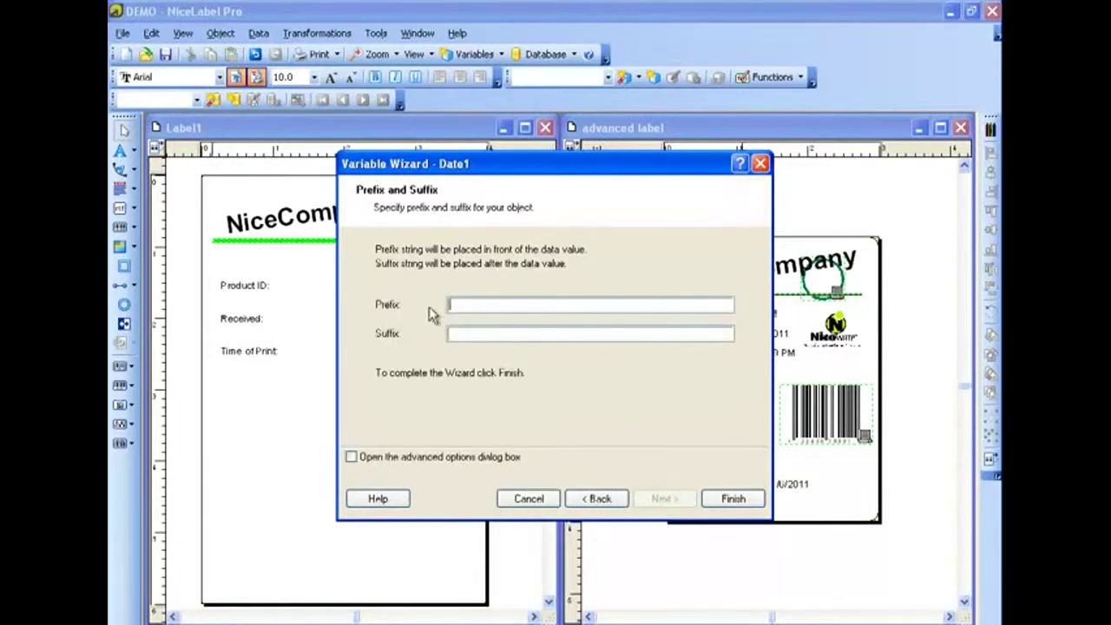
click(726, 500)
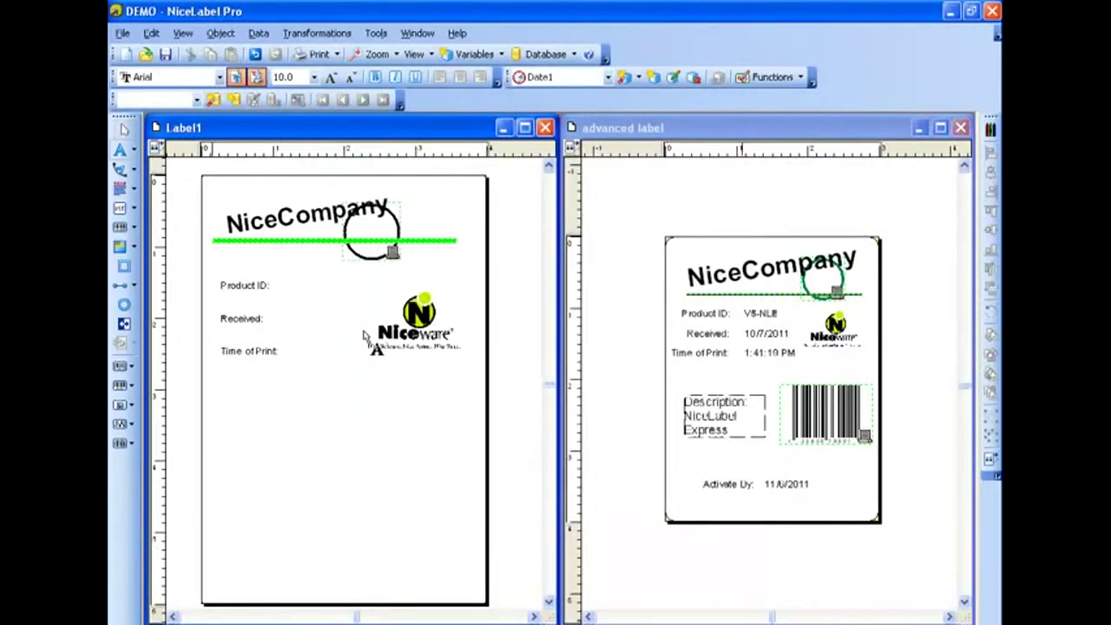
click(289, 320)
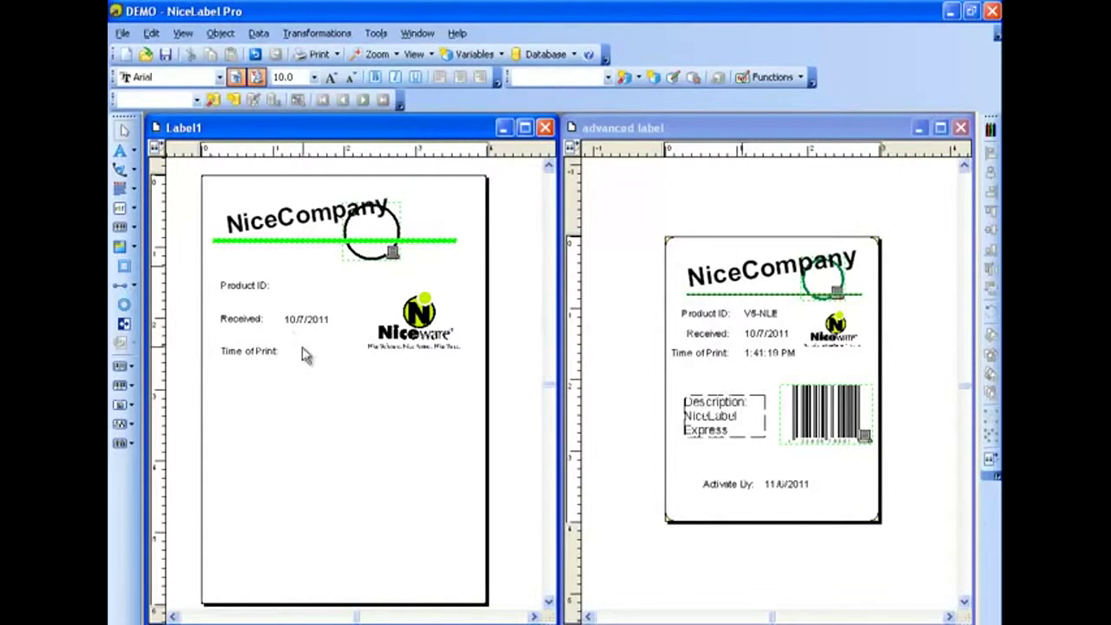
Add a variable time field in hh:mm(AM,PM) format with no offset, prefix or suffix beside the "Time of Print:" text.
click(134, 153)
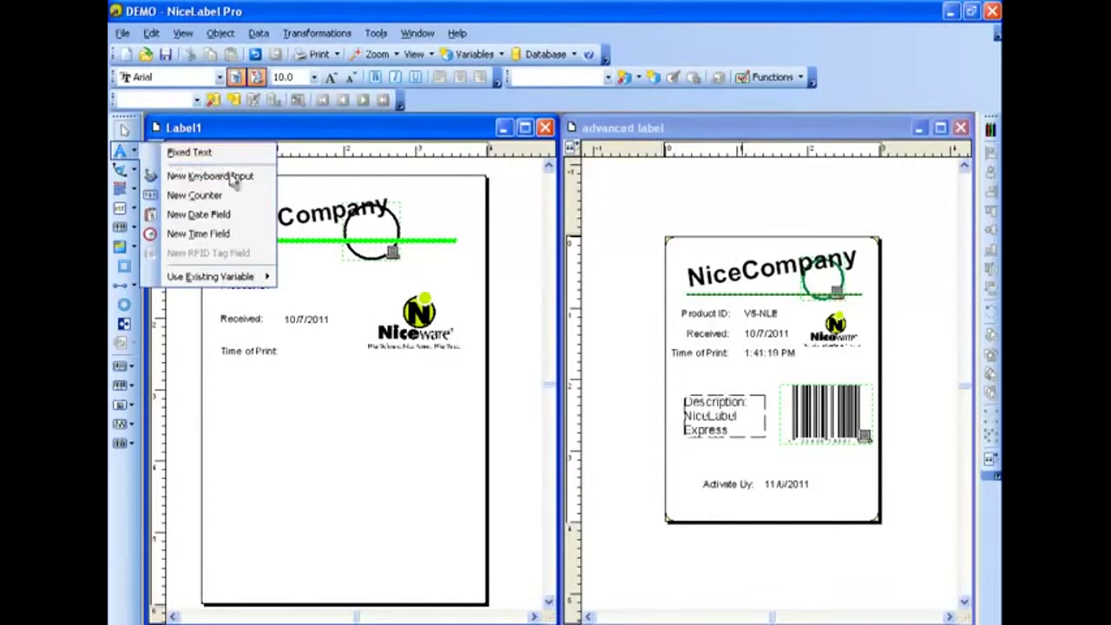
click(234, 233)
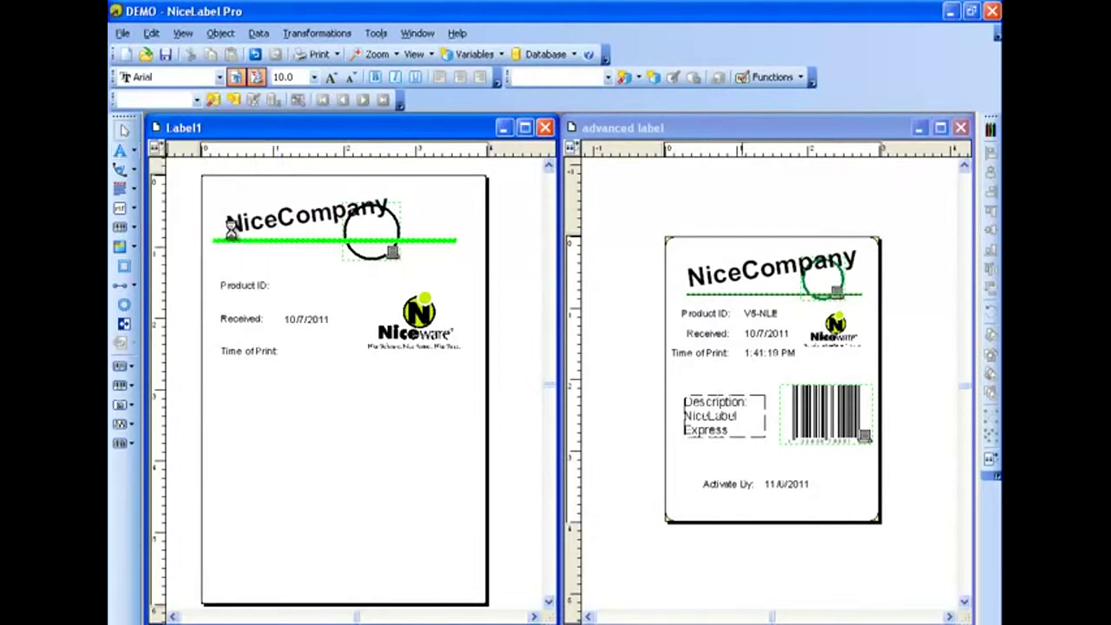
click(367, 334)
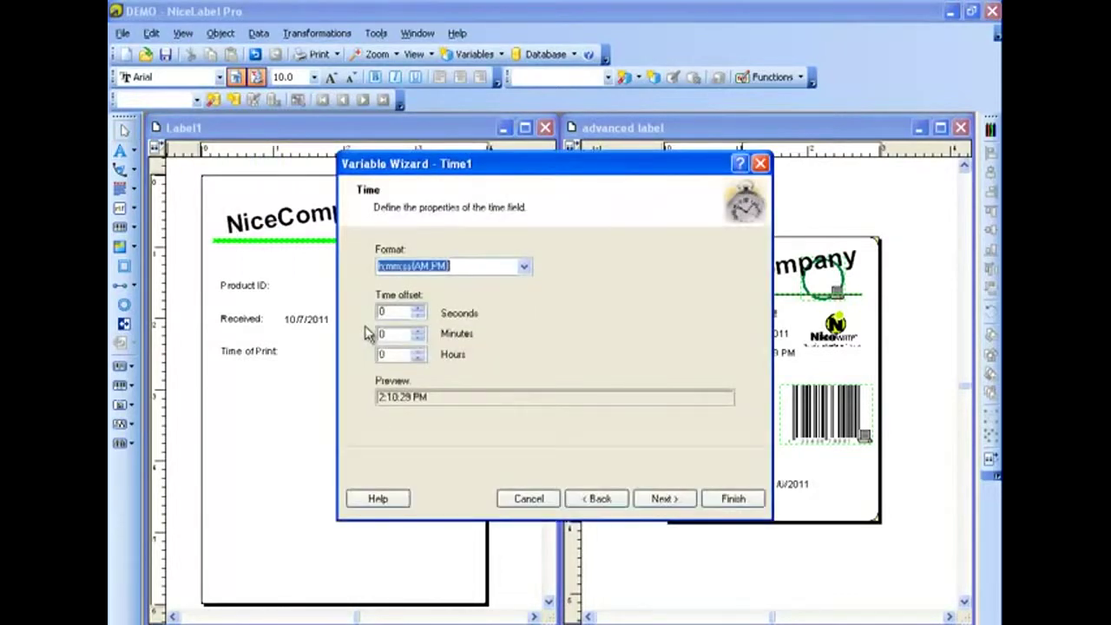
click(523, 267)
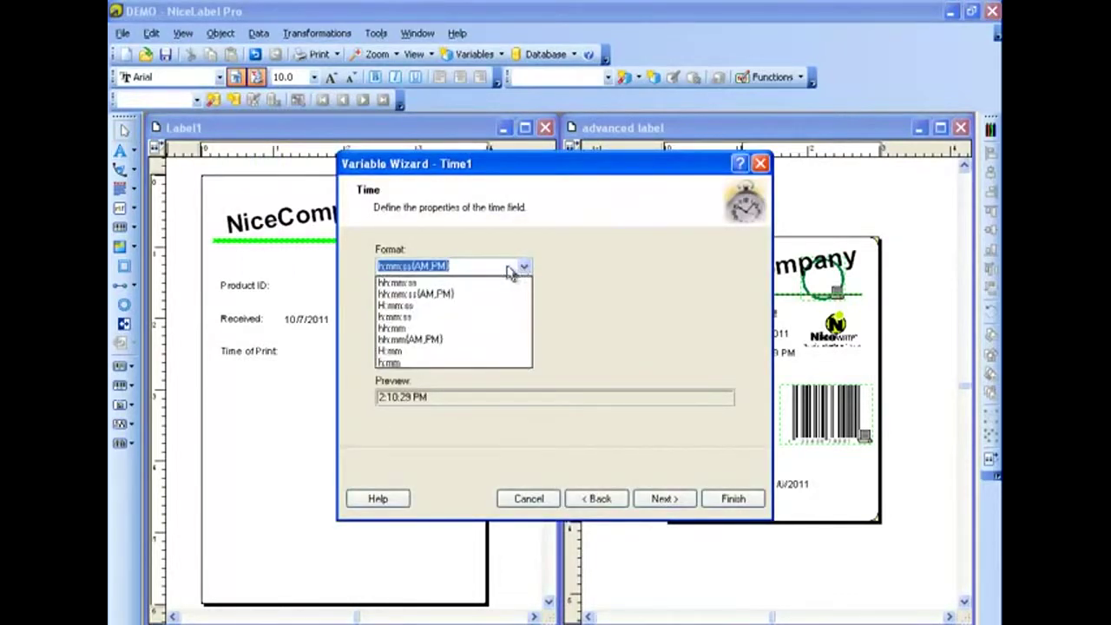
click(447, 338)
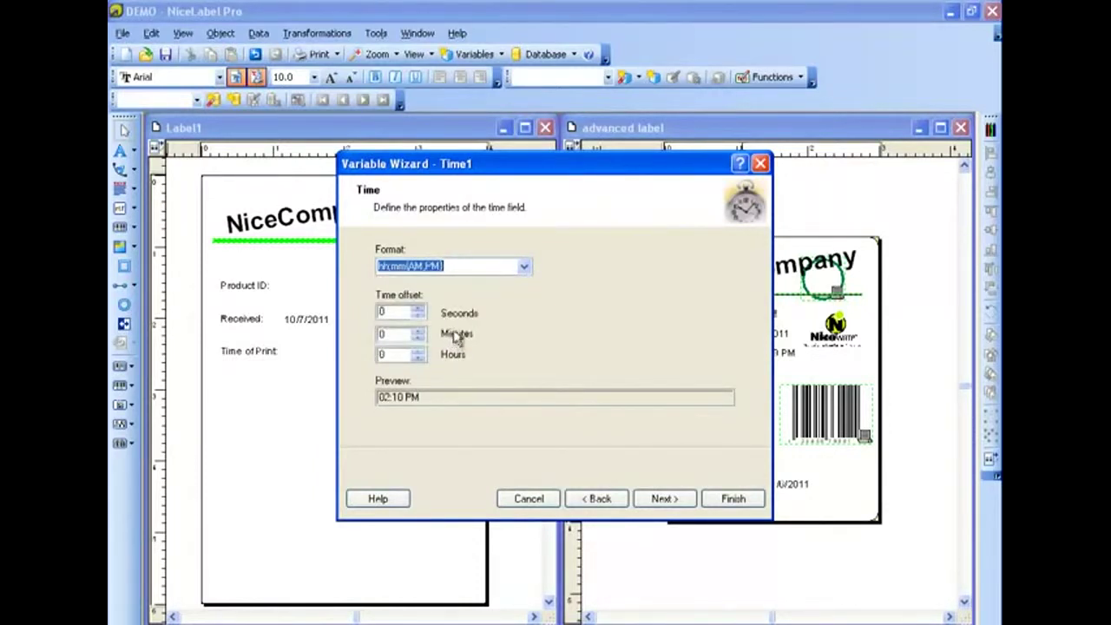
click(662, 499)
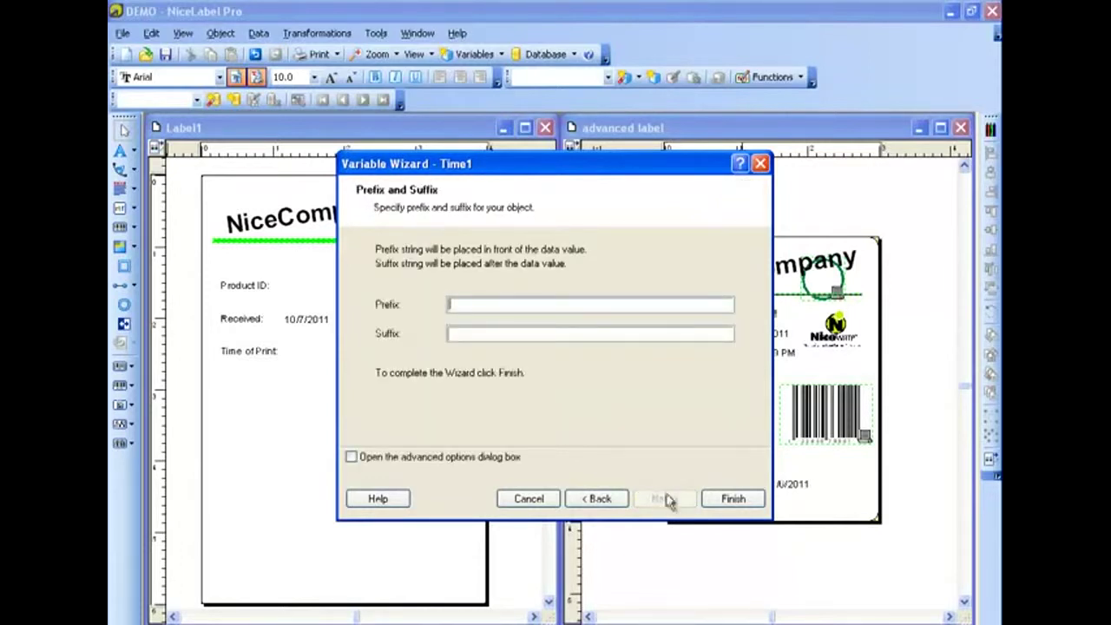
click(729, 499)
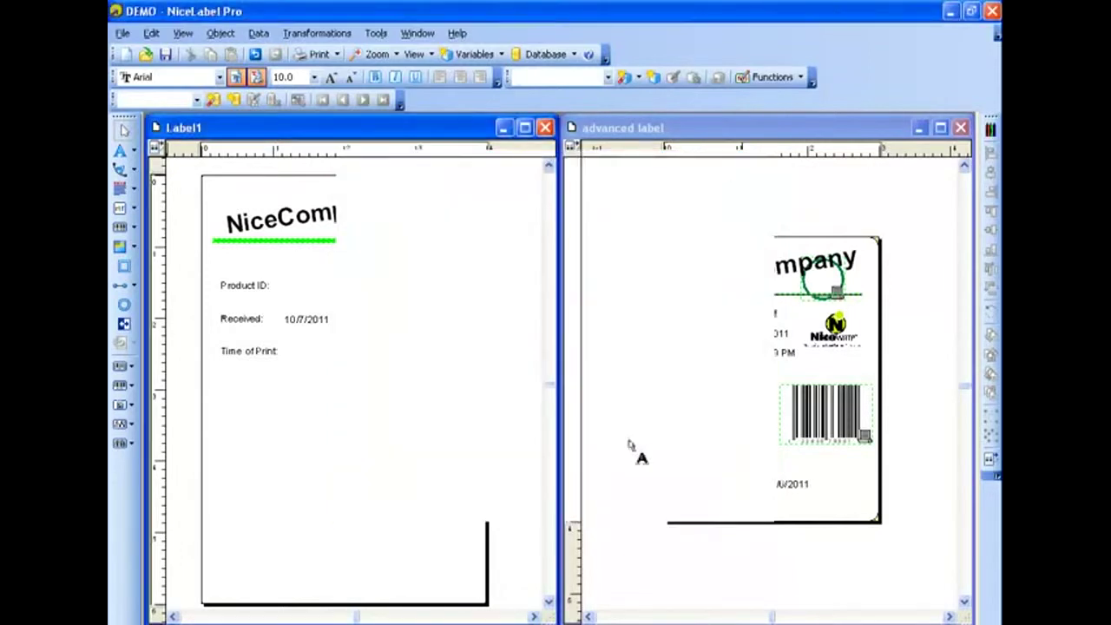
click(295, 351)
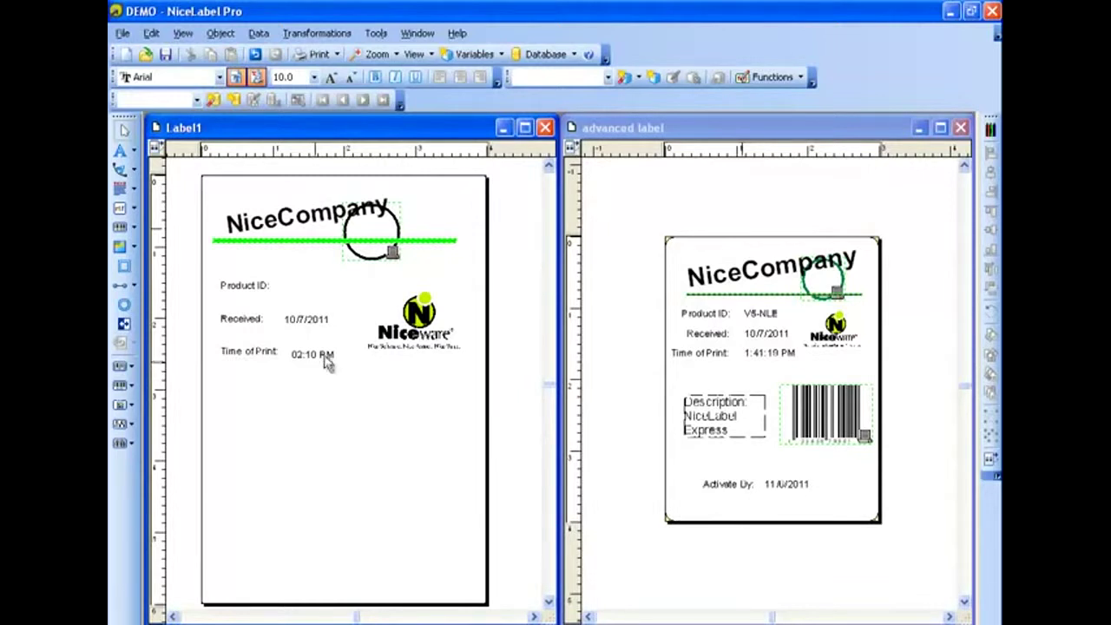
Create a direct-access database connection to the NiceCompany table of the Example database in the Label Design folder.
click(573, 55)
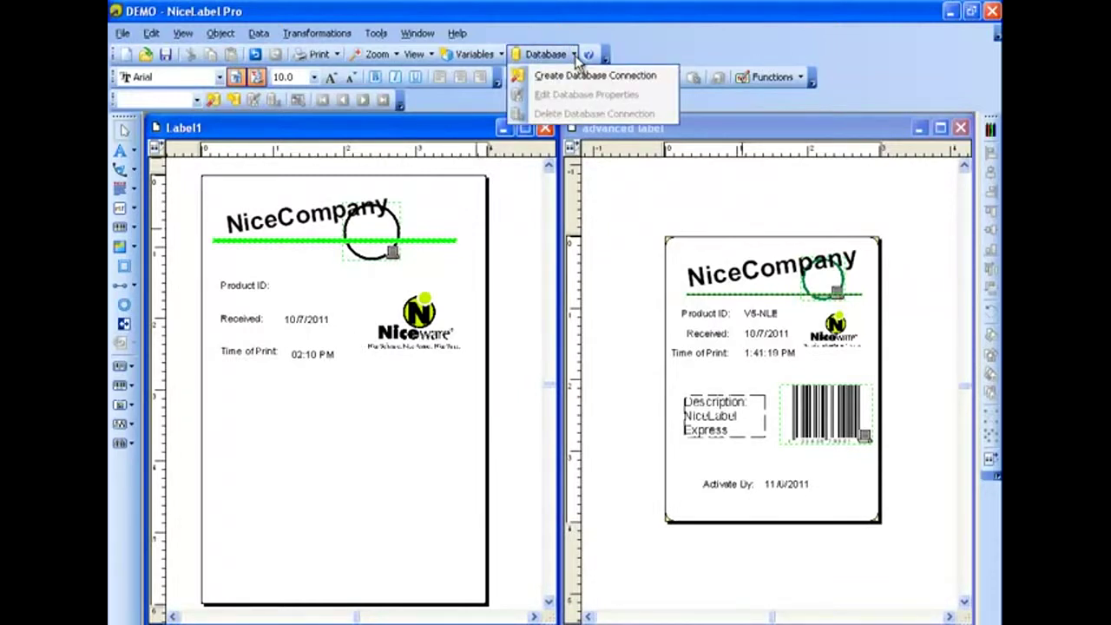
click(577, 77)
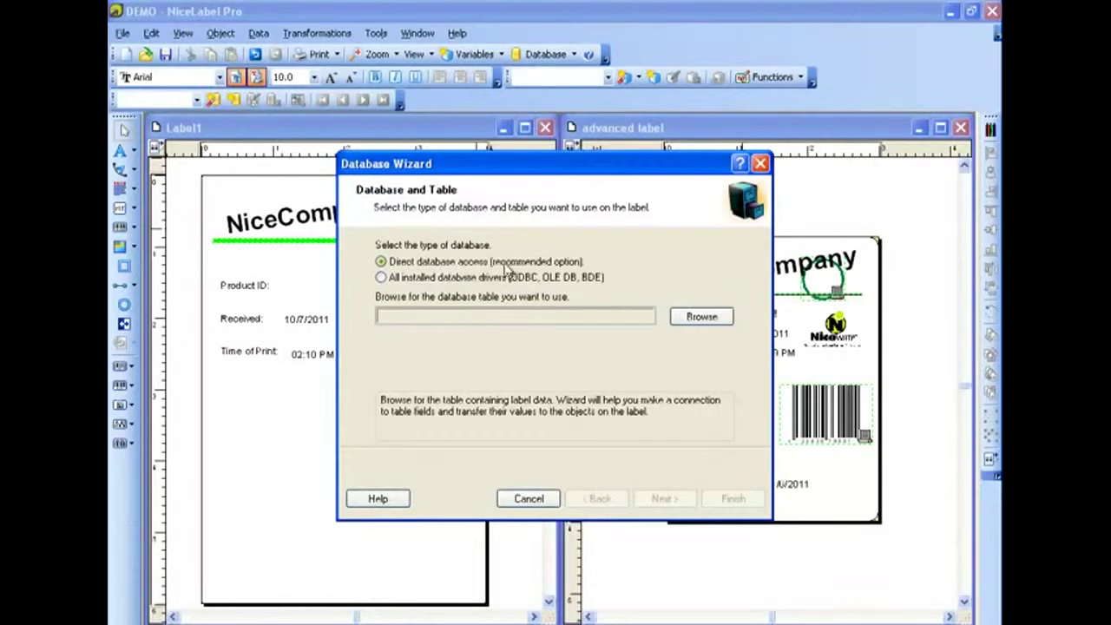
click(687, 317)
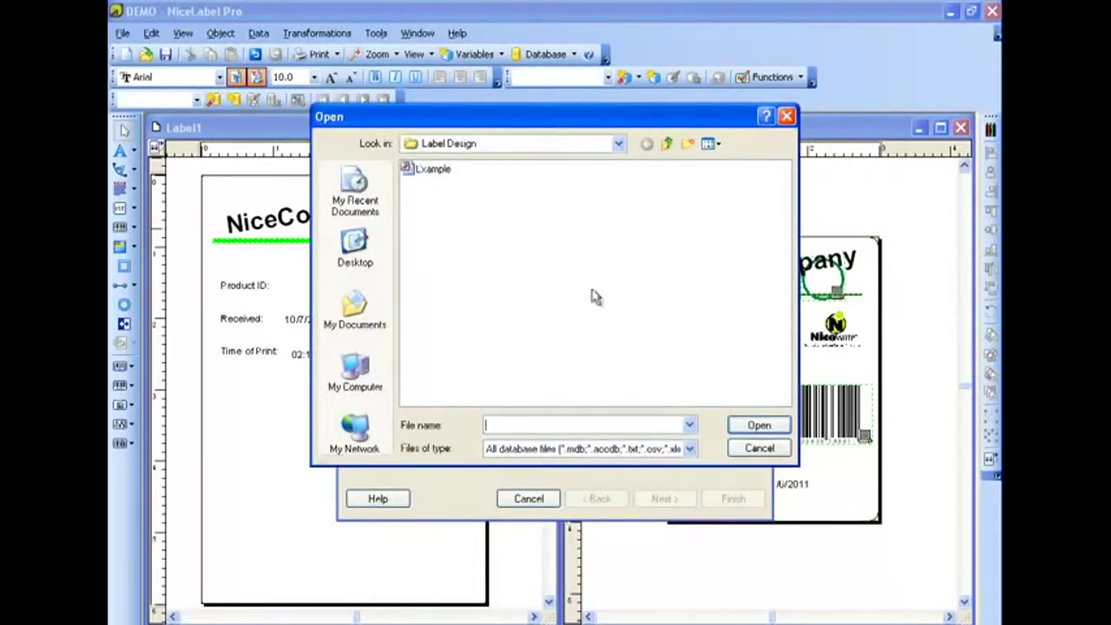
double_click(439, 169)
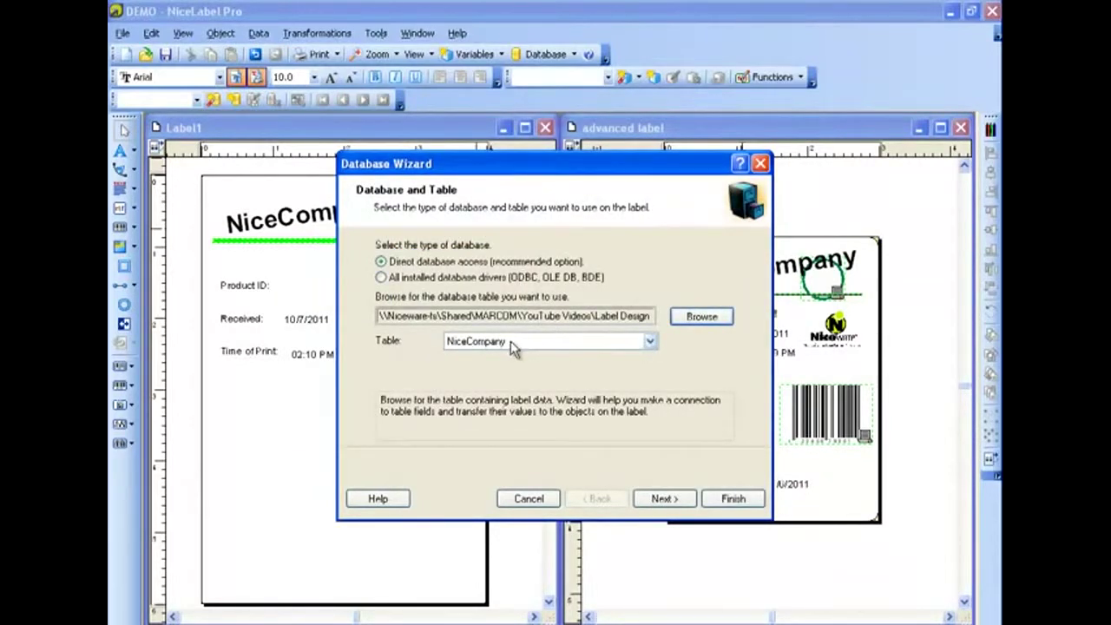
click(662, 498)
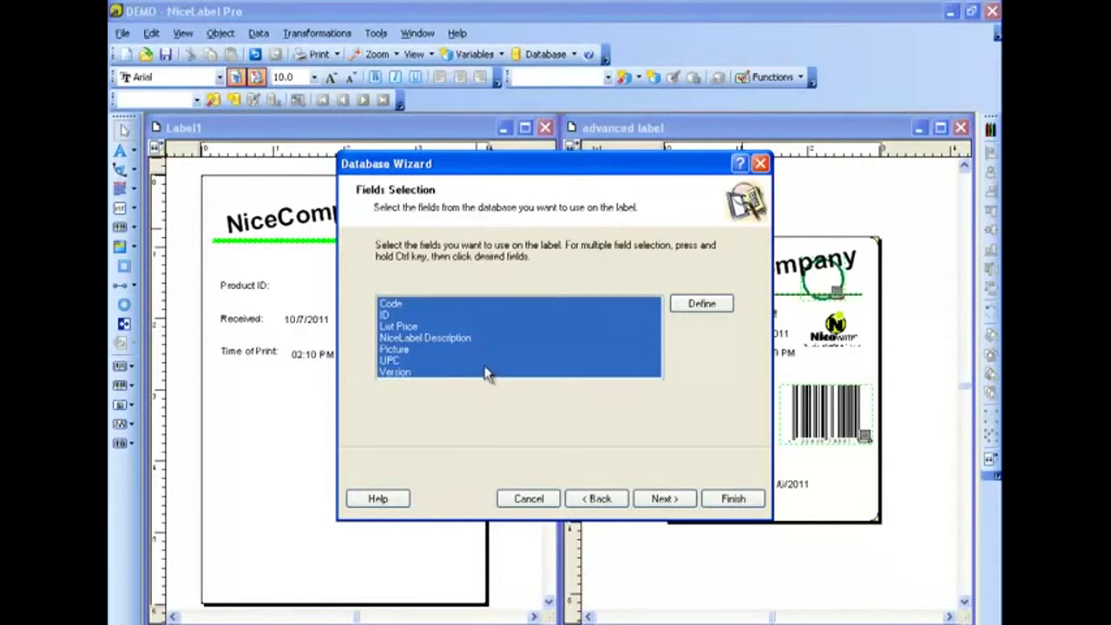
Include all database fields, print all records with one label each, and choose to link the fields to objects manually.
click(676, 501)
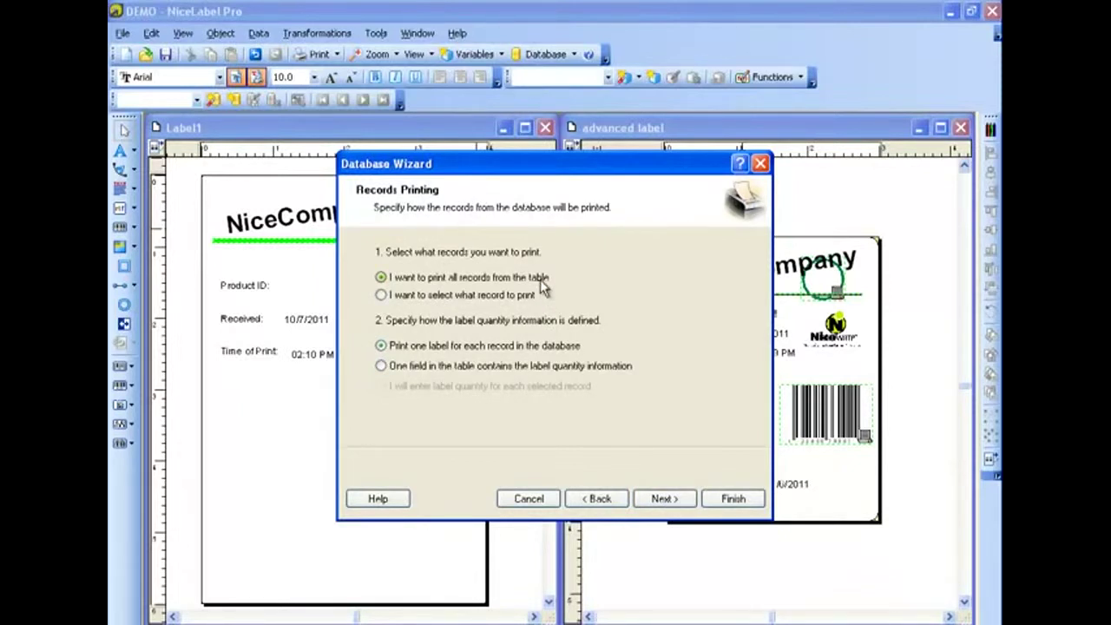
click(664, 498)
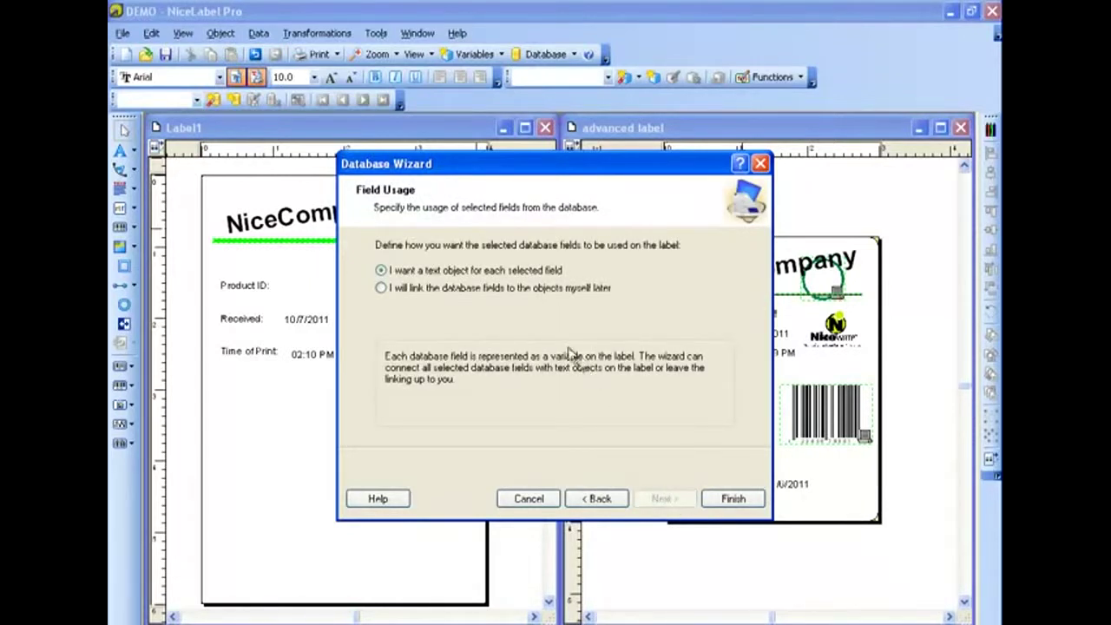
click(470, 293)
click(737, 500)
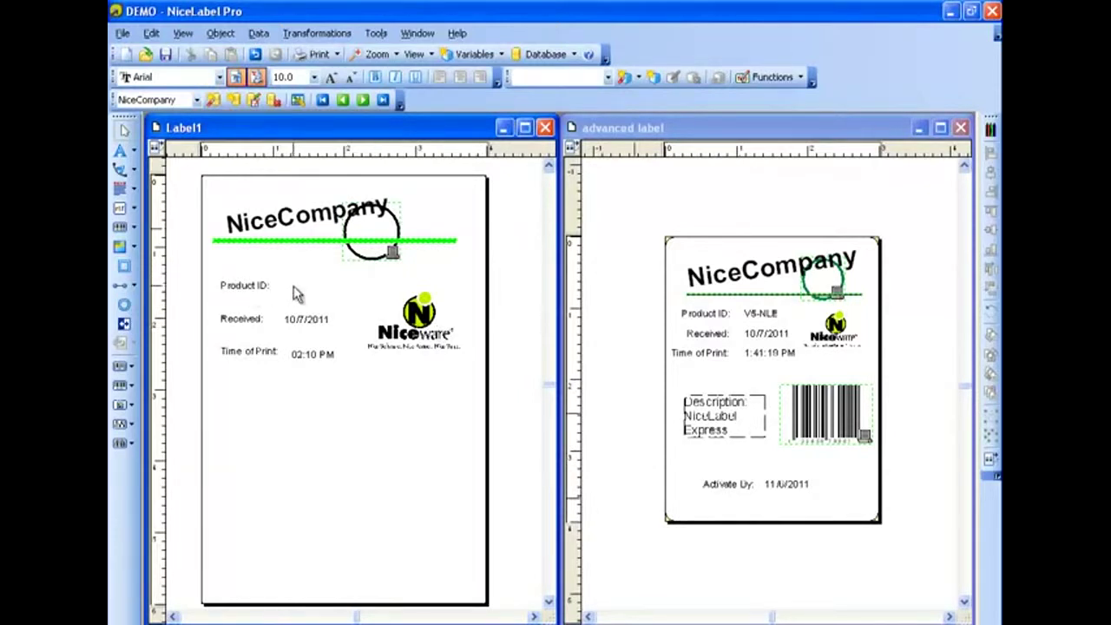
Add a text object linked to the existing NiceCompany.ID variable beside the "Product ID:" text.
click(134, 153)
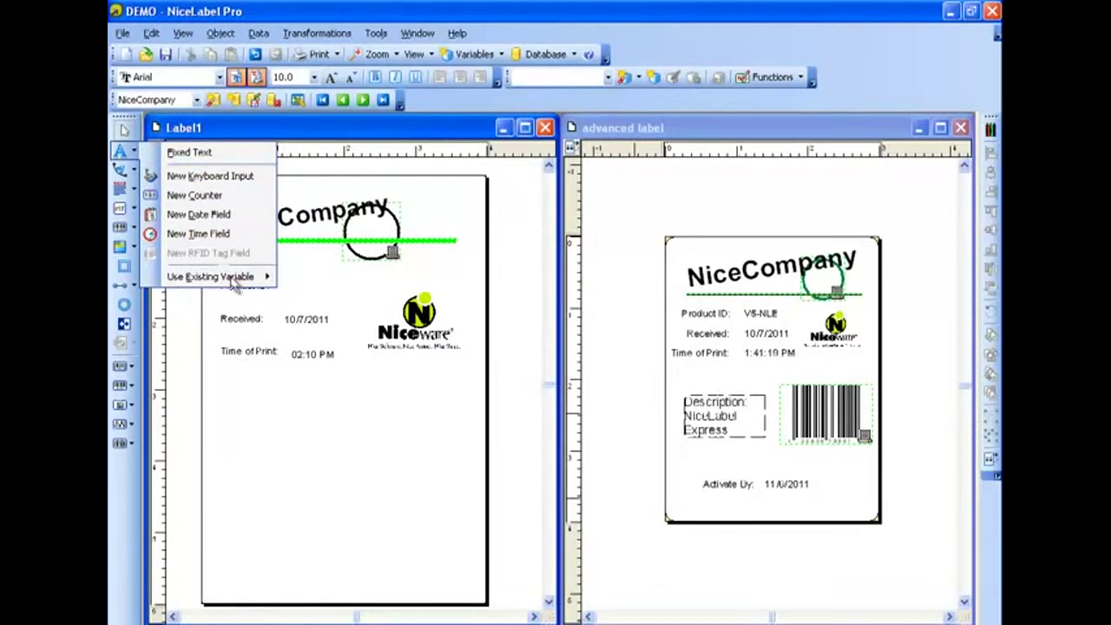
mouse_move(234, 282)
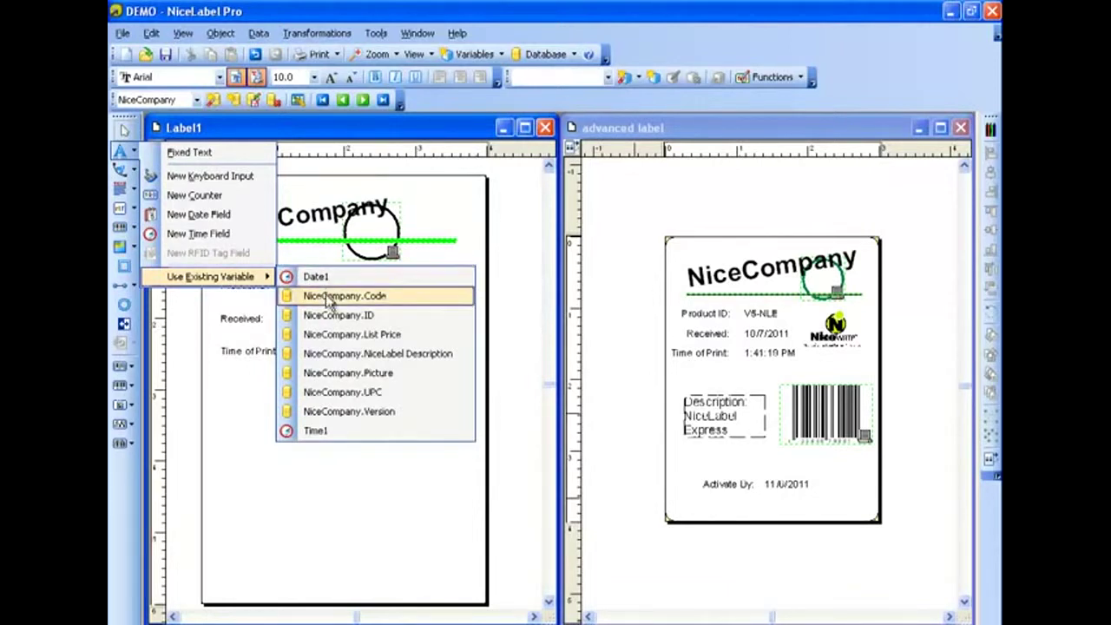
click(374, 316)
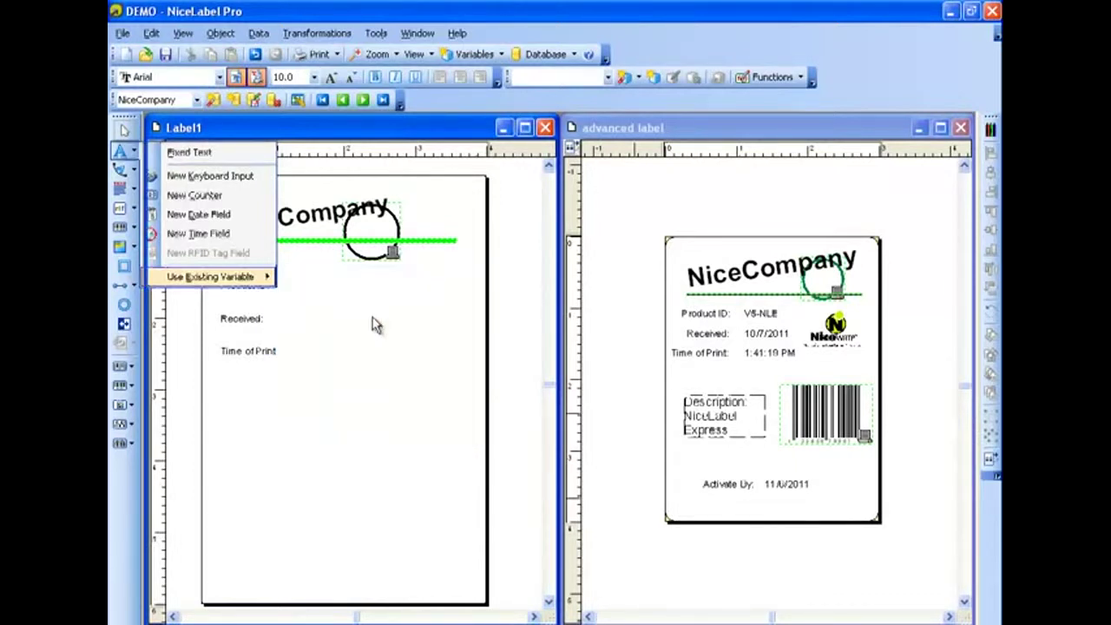
click(289, 287)
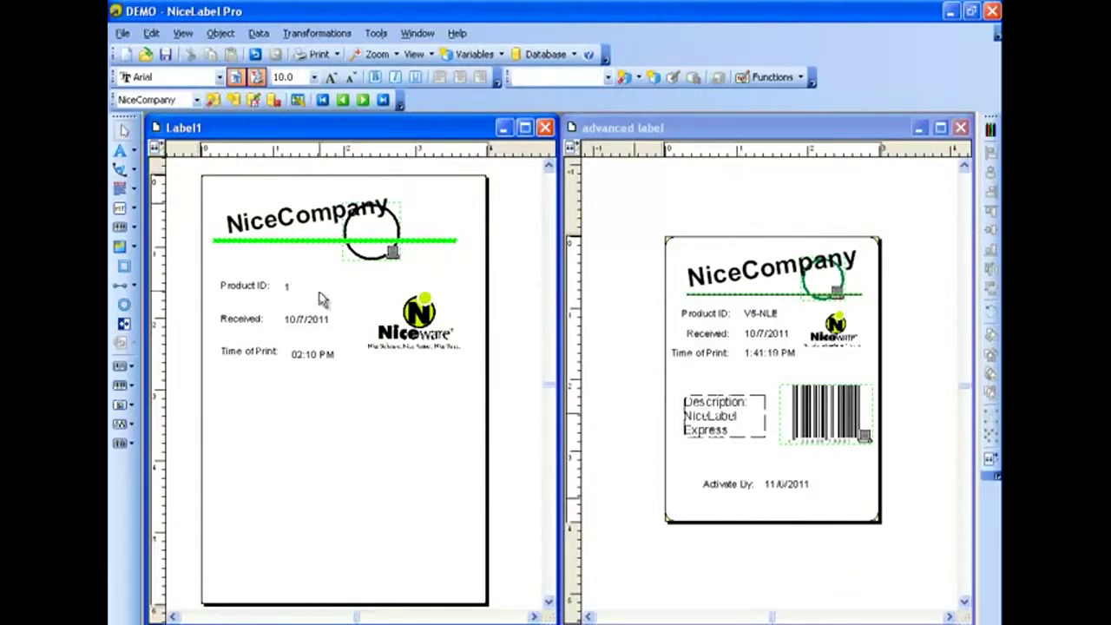
Try aligning the right edges of the product ID, date and time values and moving them clear of the captions.
click(288, 288)
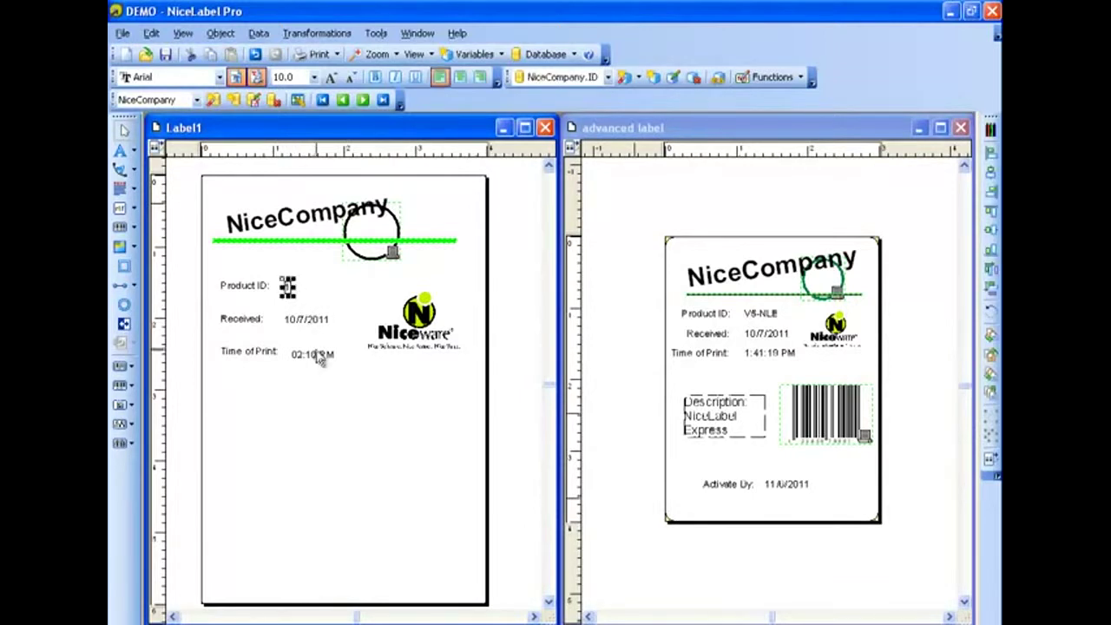
shift+click(310, 318)
shift+click(315, 354)
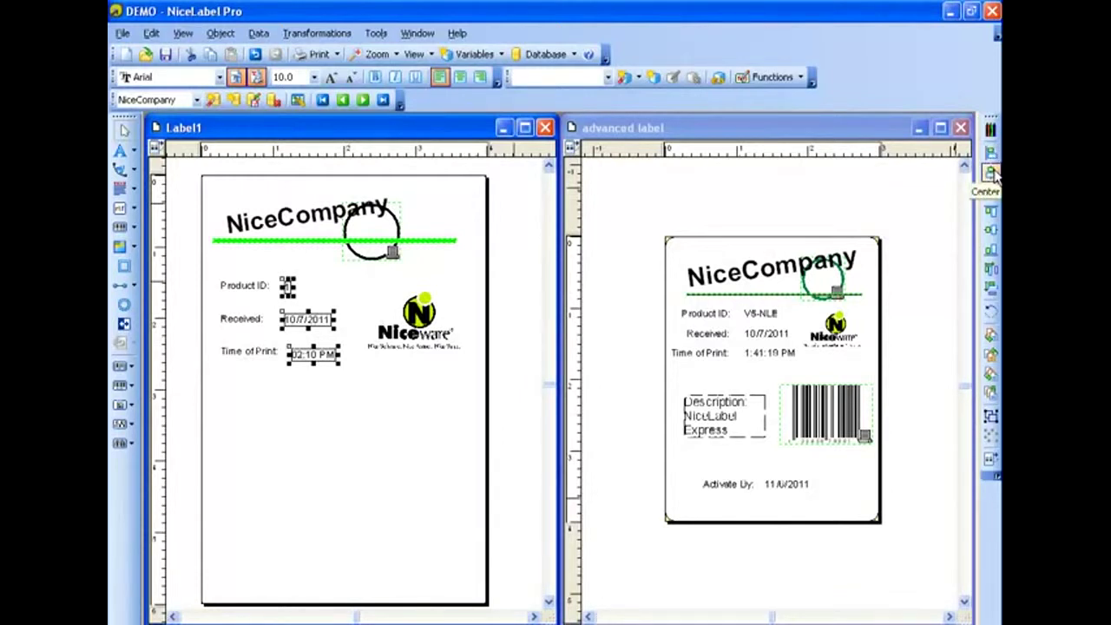
click(993, 196)
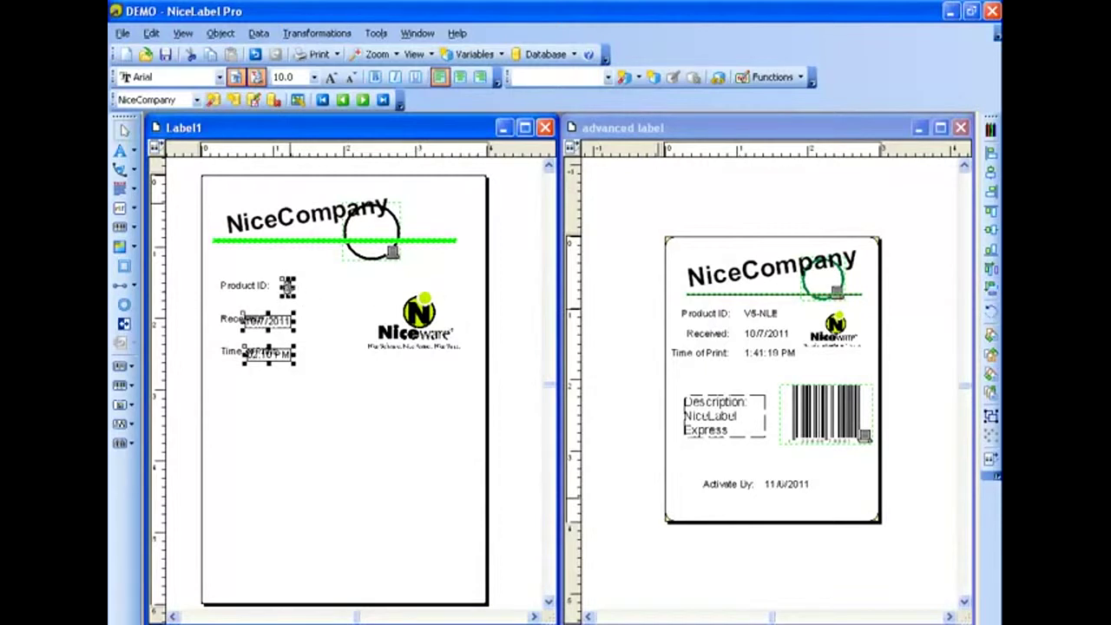
drag(287, 285, 332, 280)
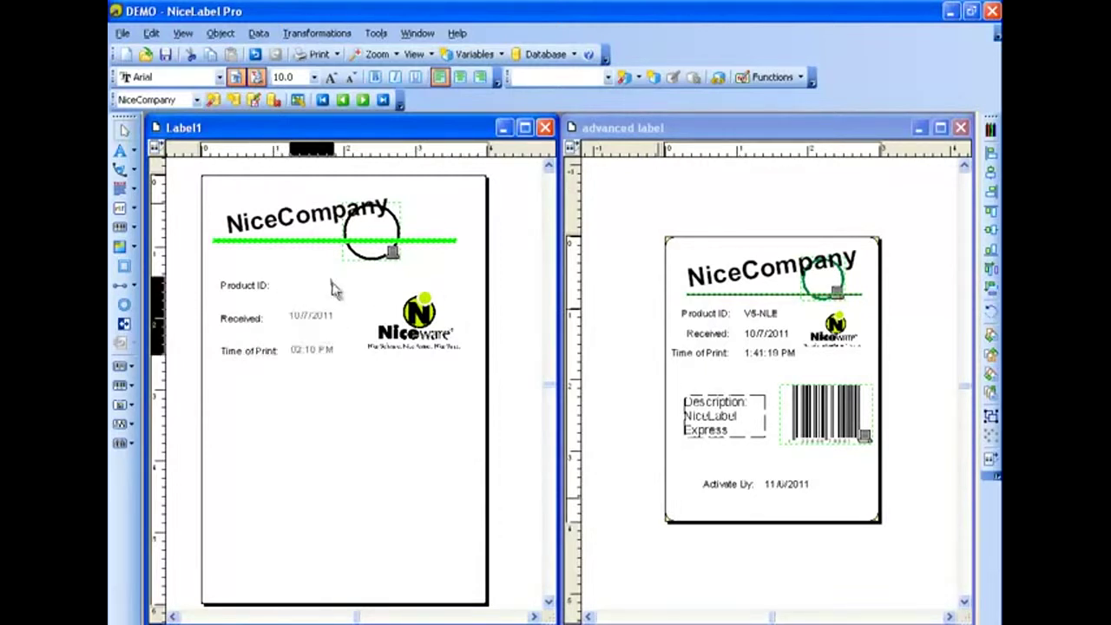
click(369, 299)
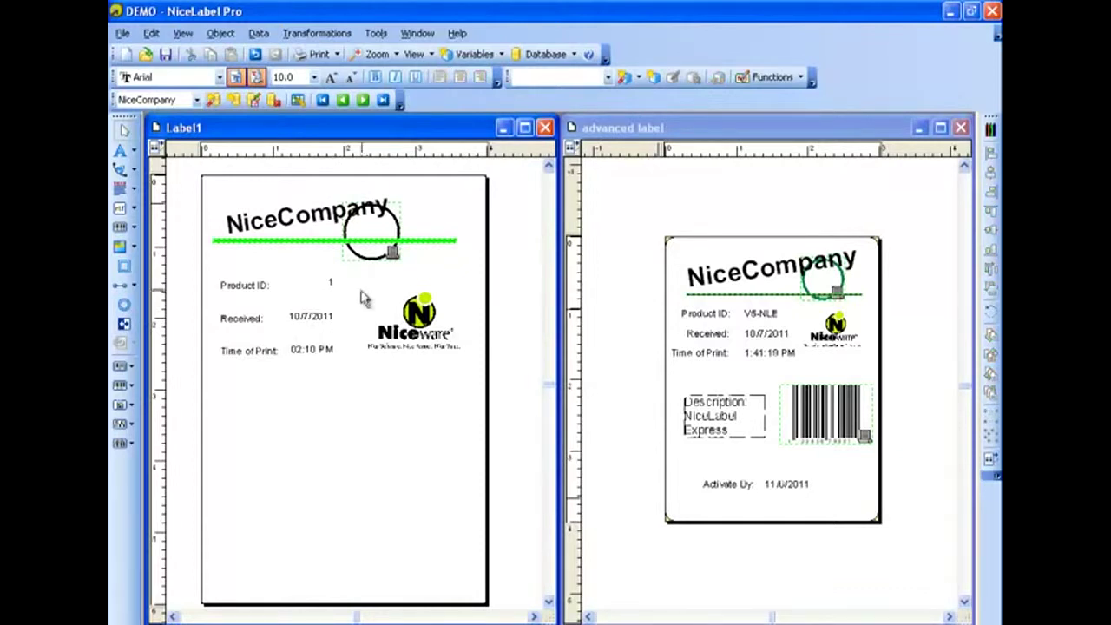
Align the left edges of the product ID, date and time values and move them between the captions and the Niceware logo.
click(330, 282)
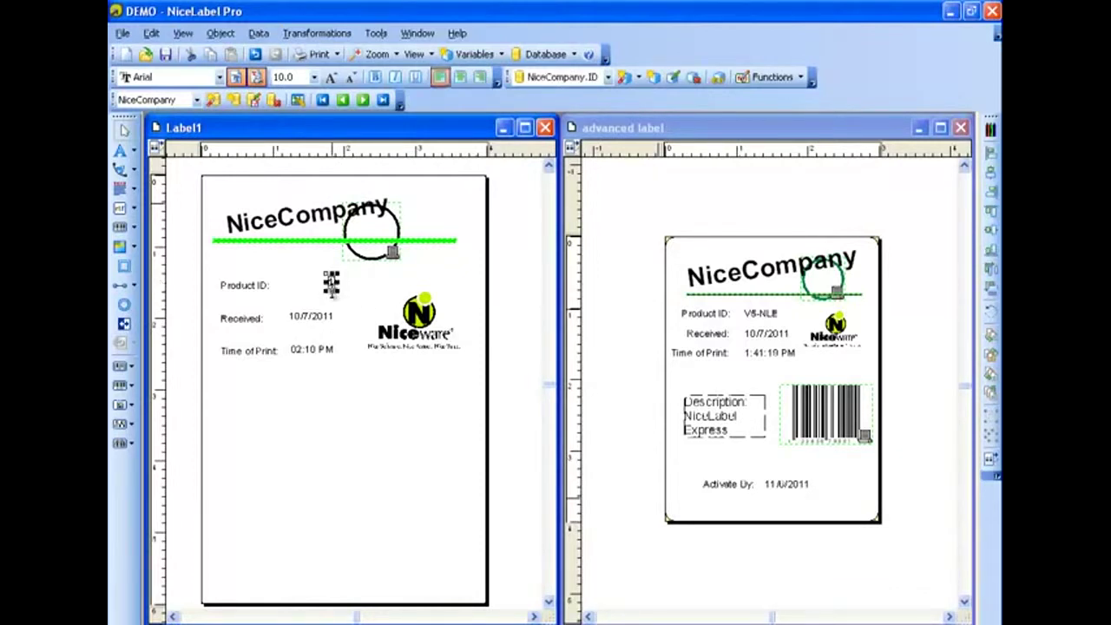
shift+click(328, 349)
shift+click(326, 319)
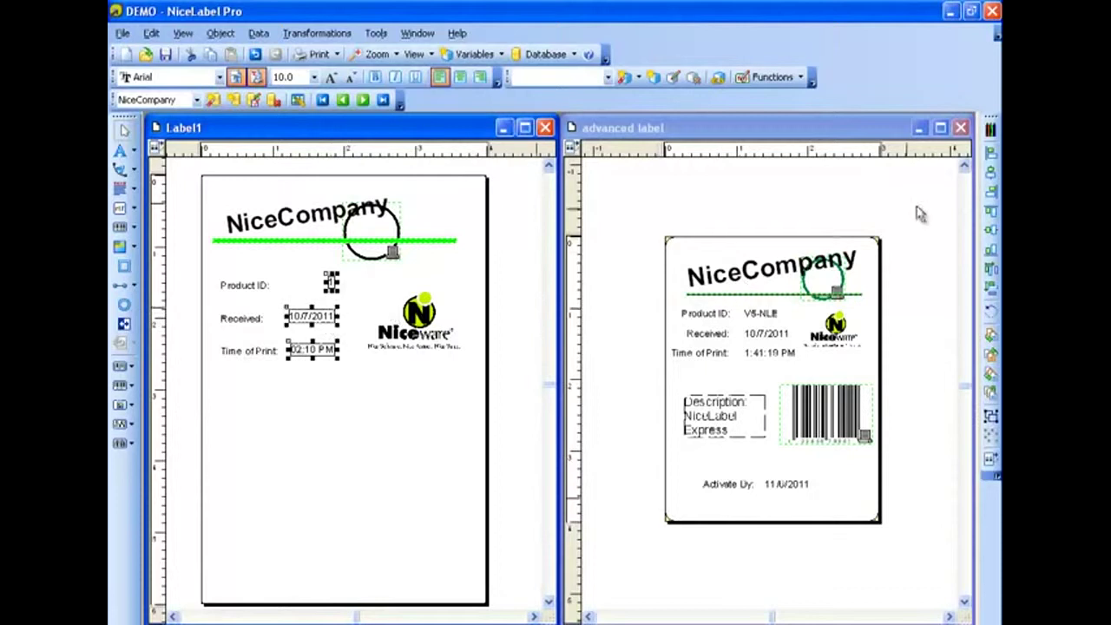
click(991, 154)
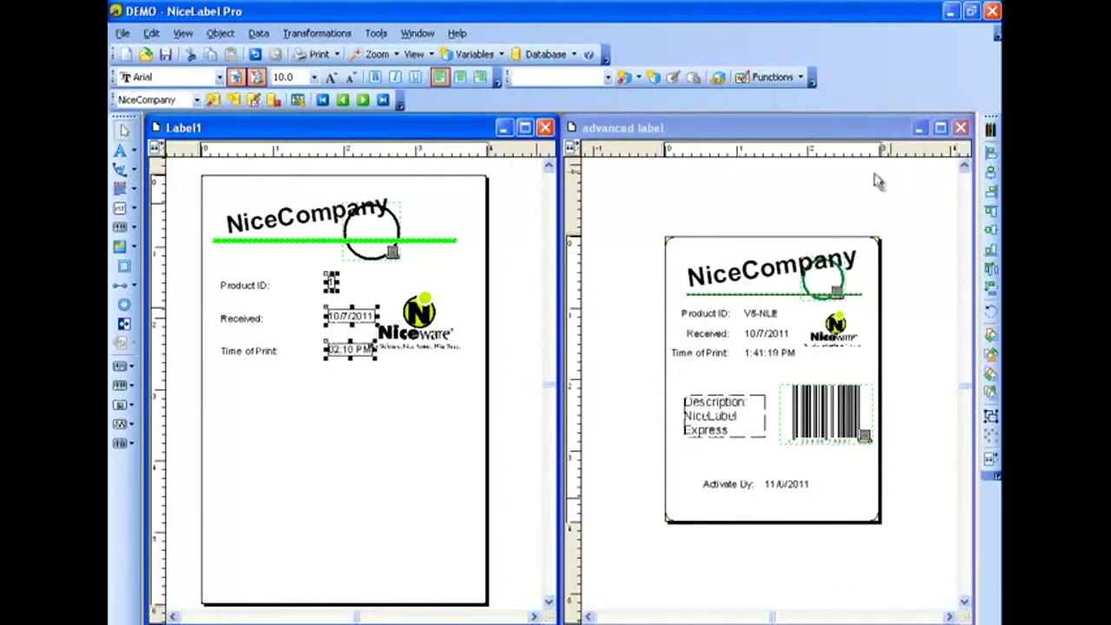
drag(335, 316, 318, 317)
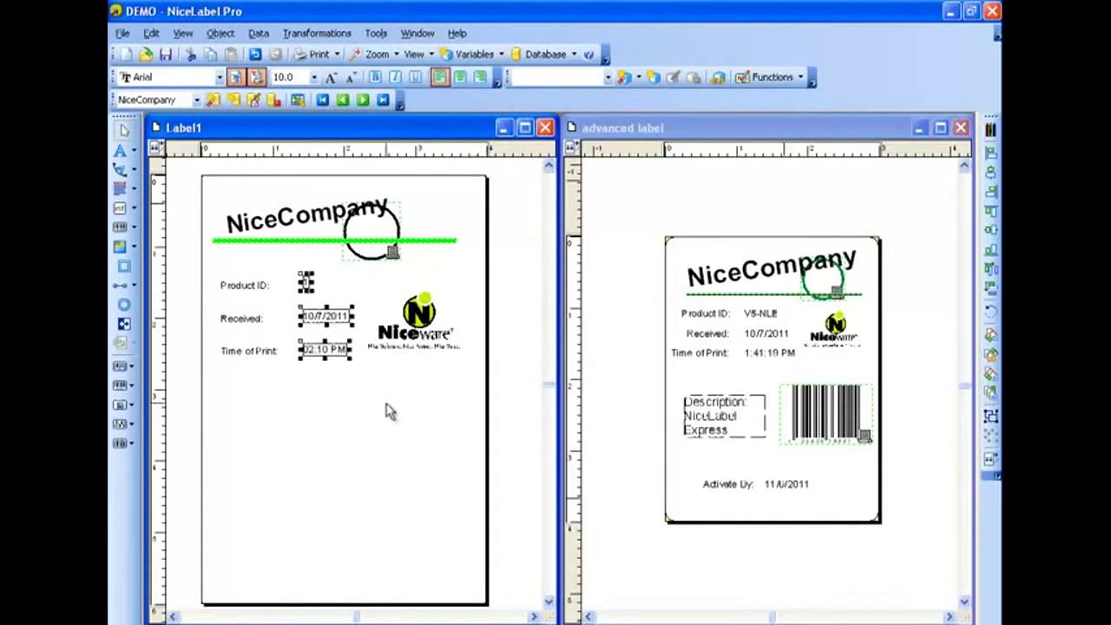
click(387, 412)
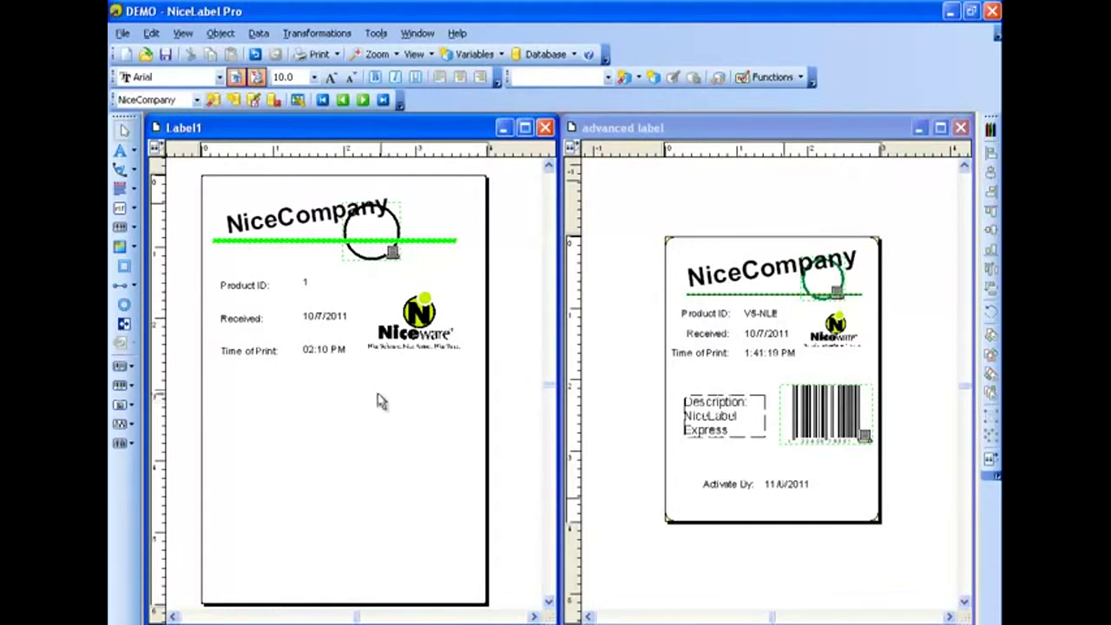
click(733, 419)
click(732, 419)
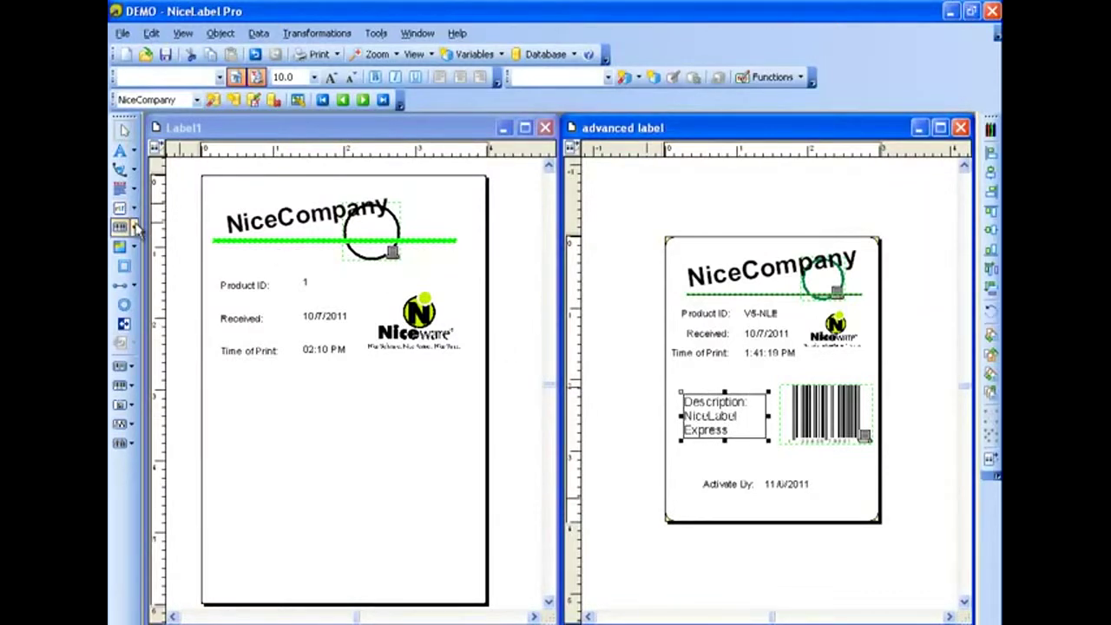
click(135, 190)
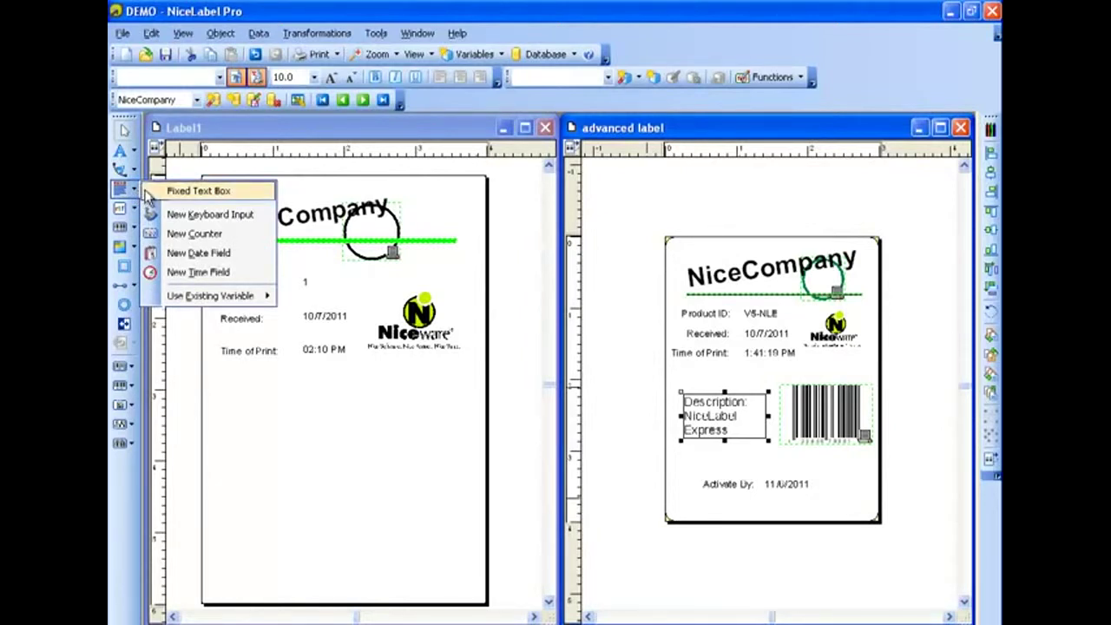
click(227, 198)
click(235, 412)
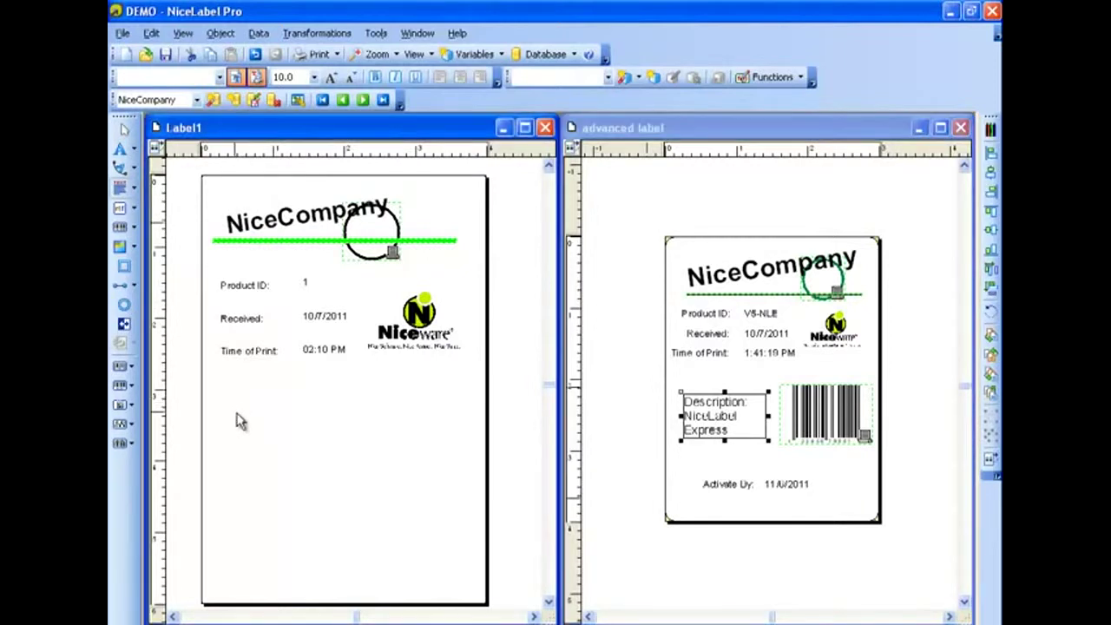
Add a text box linked to the existing NiceCompany.NiceLabel Description variable below the "Time of Print:" caption.
click(134, 189)
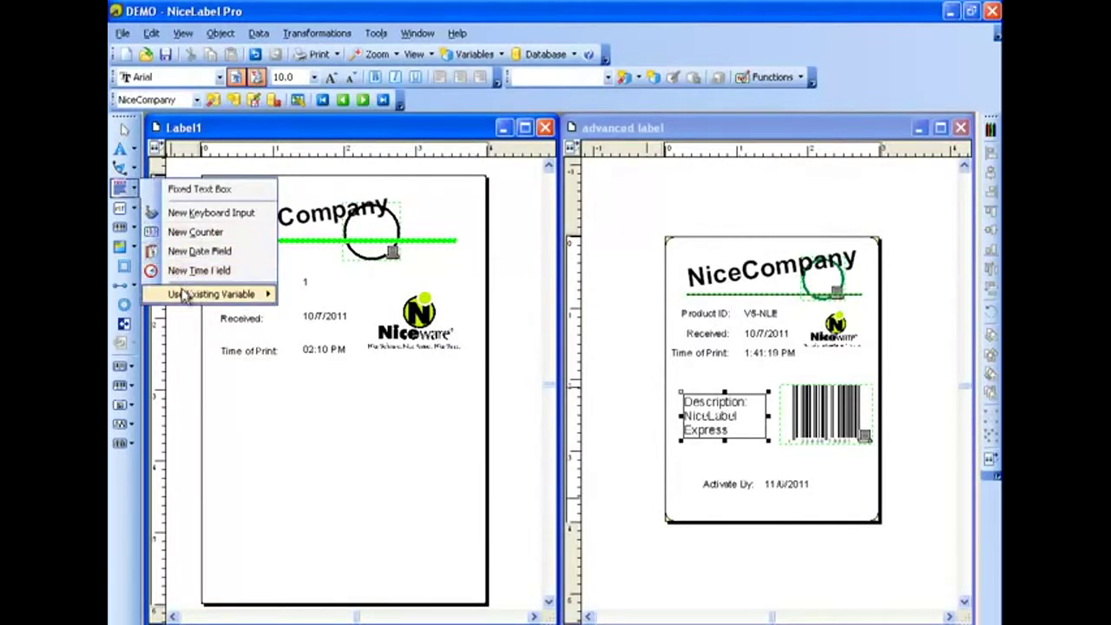
mouse_move(182, 295)
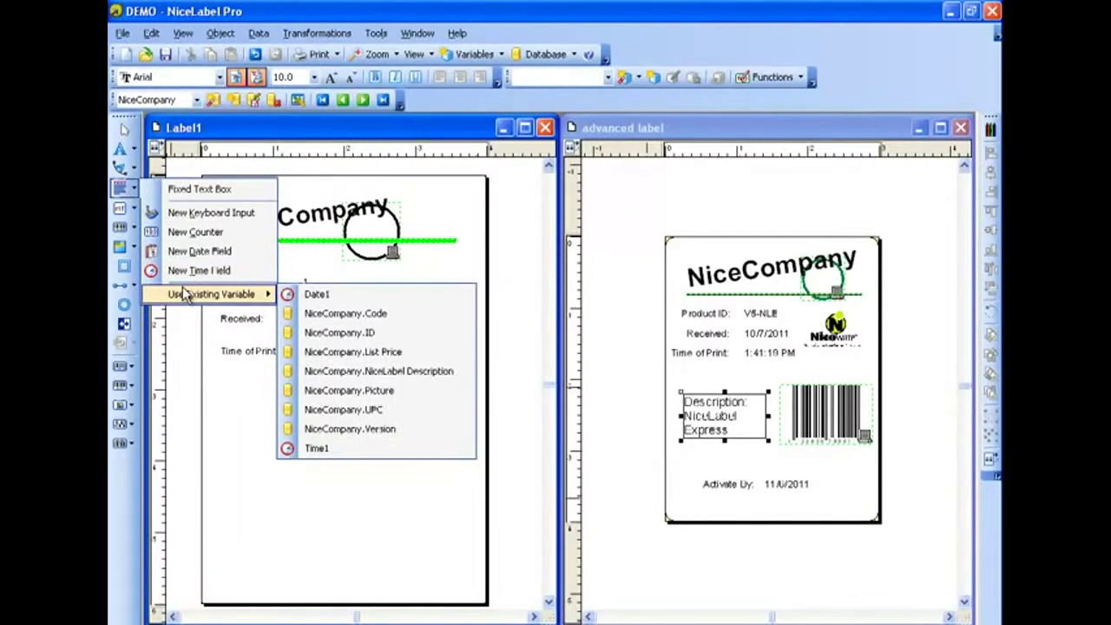
click(426, 370)
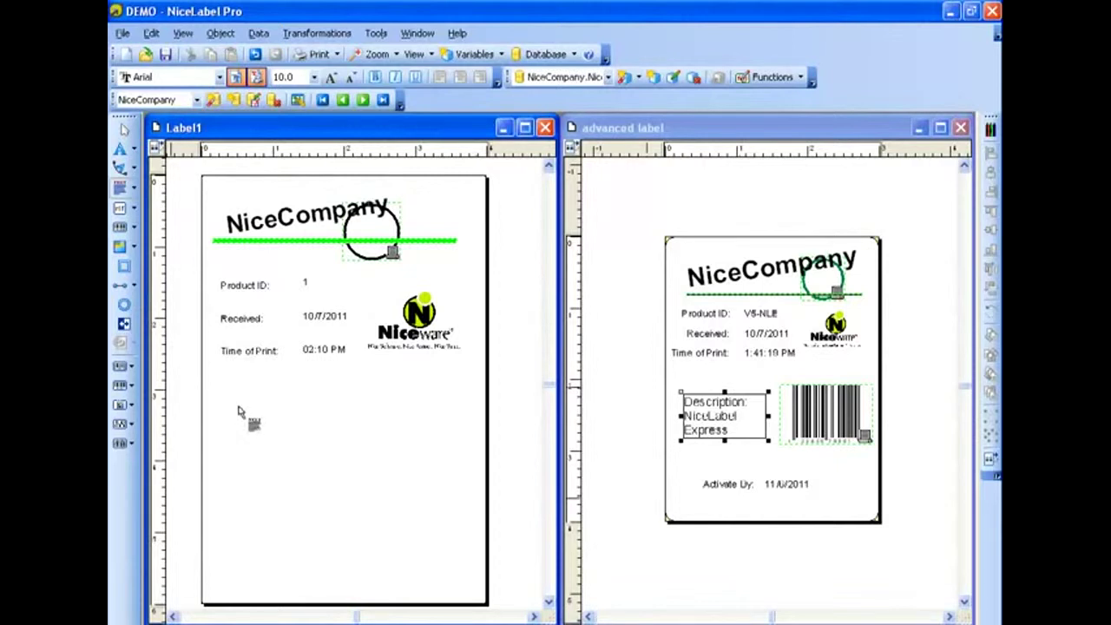
drag(232, 403, 295, 464)
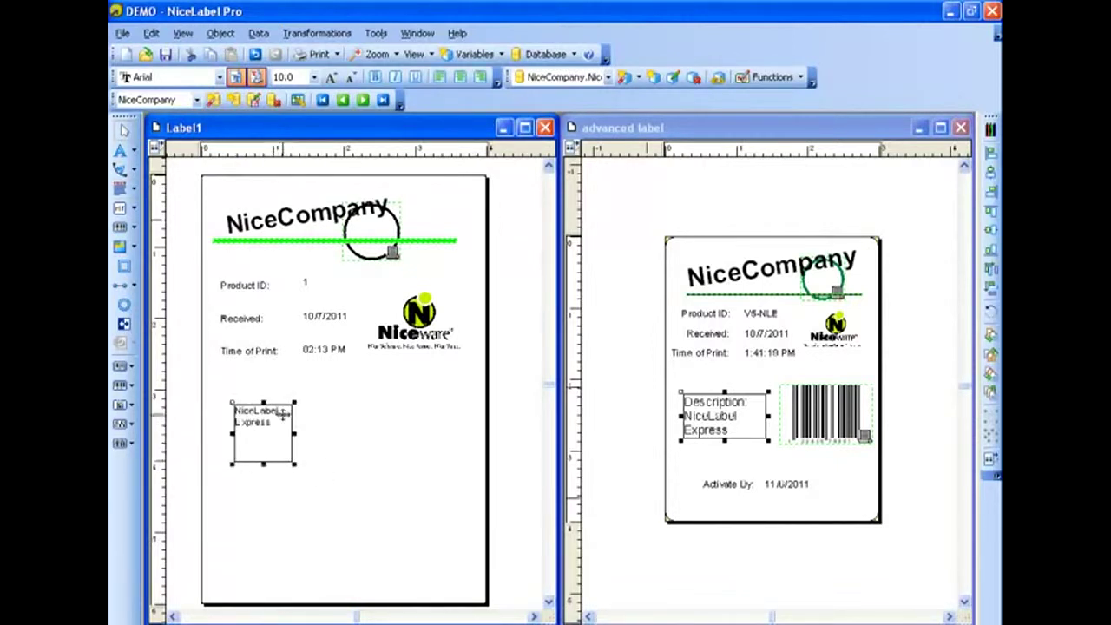
drag(269, 407, 269, 386)
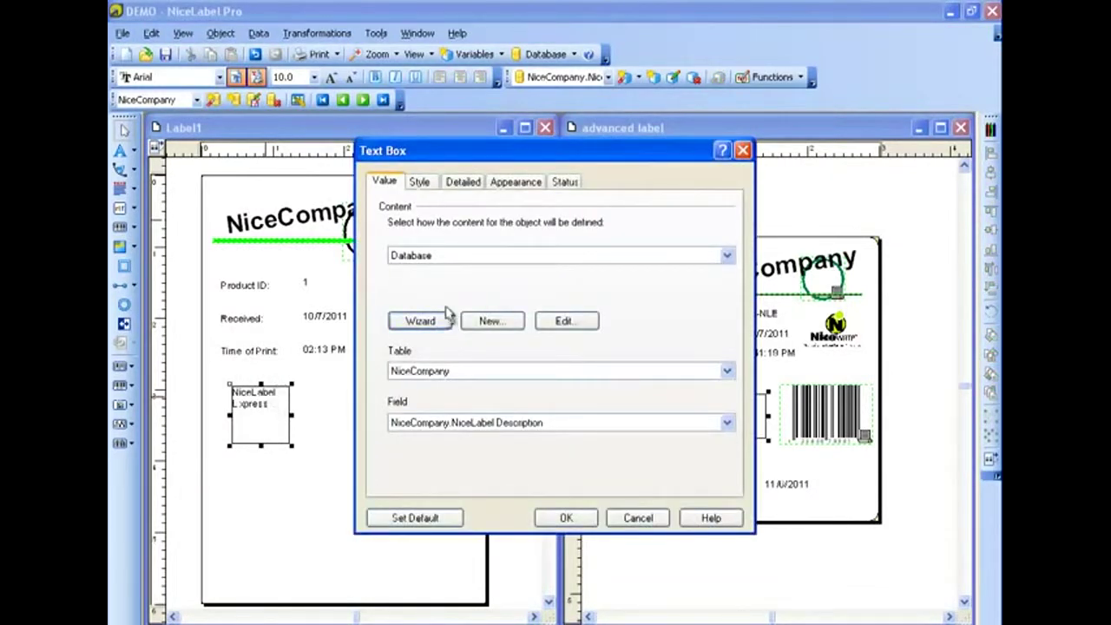
Set the description text box's font to Arial Bold, size 11, in red.
click(420, 183)
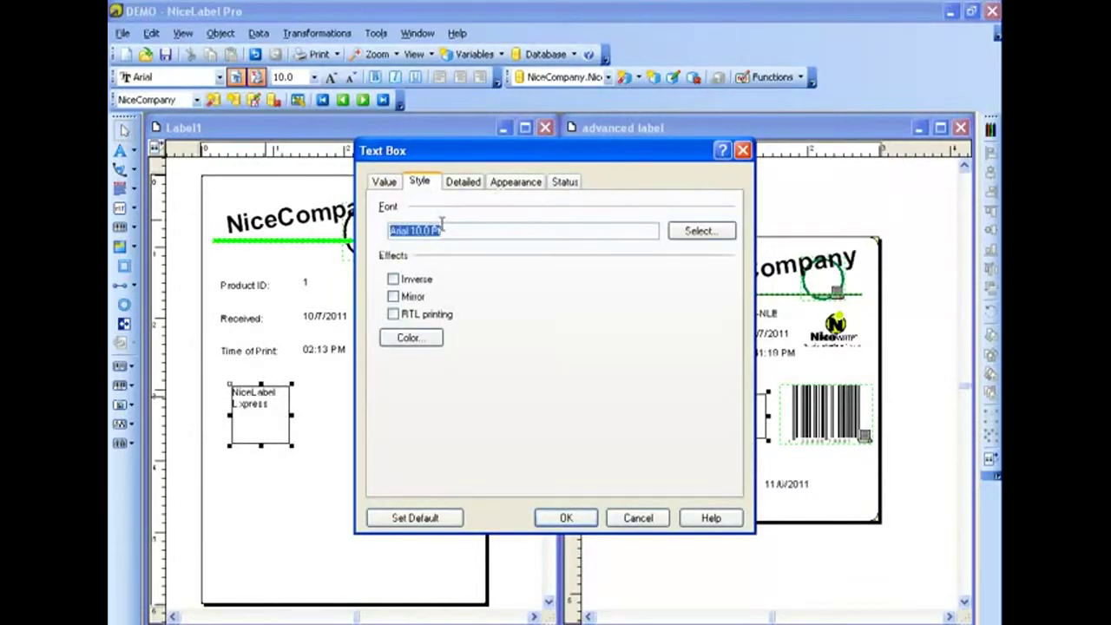
click(694, 231)
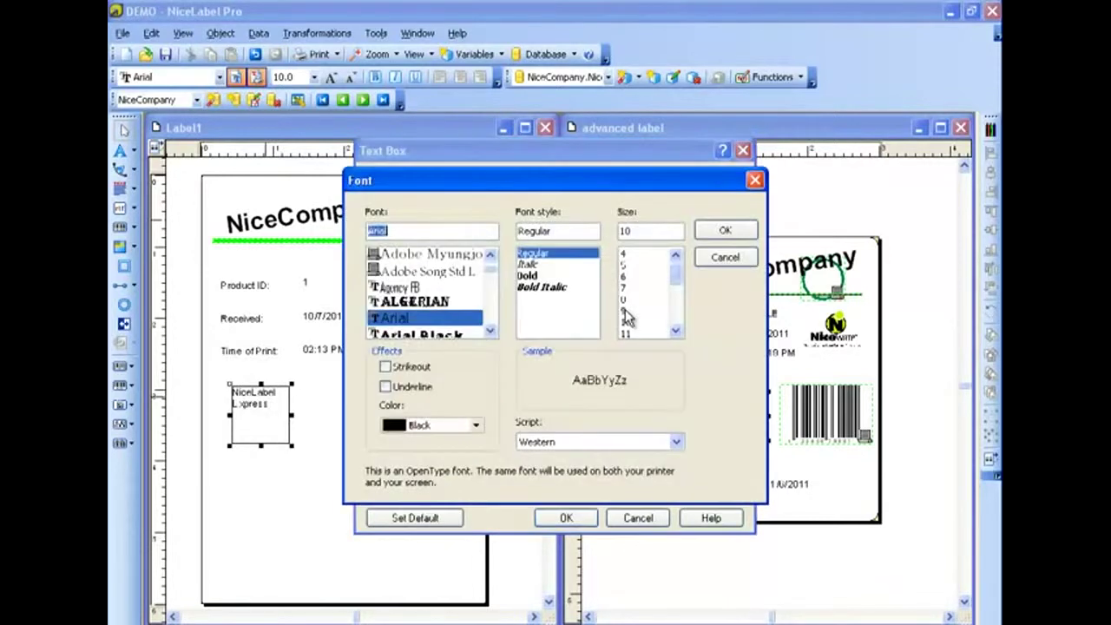
click(535, 276)
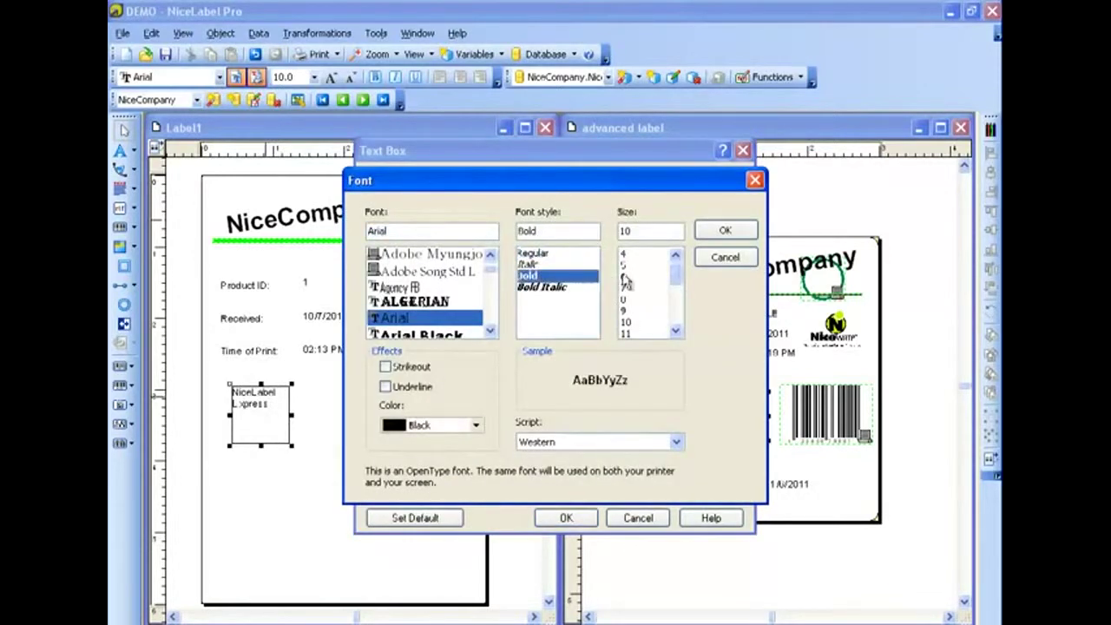
click(650, 330)
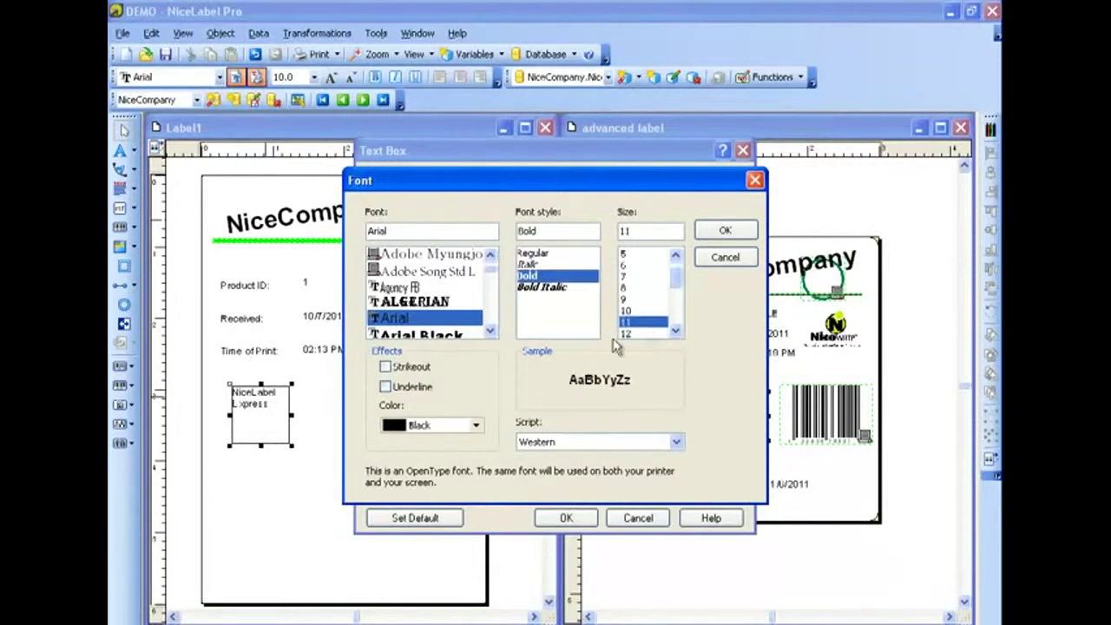
click(476, 424)
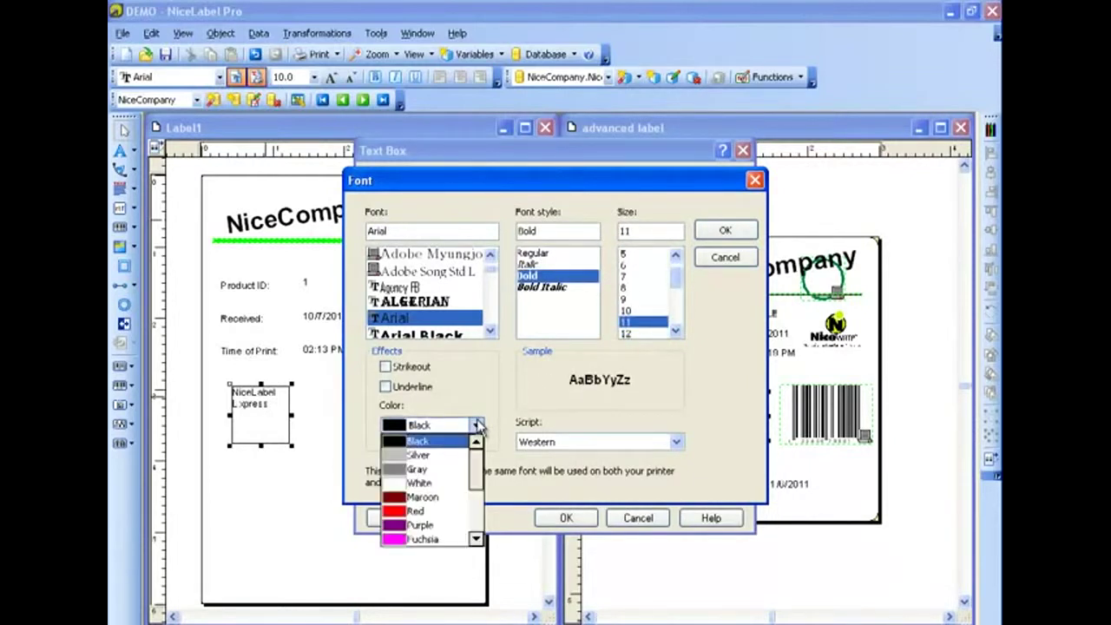
click(429, 510)
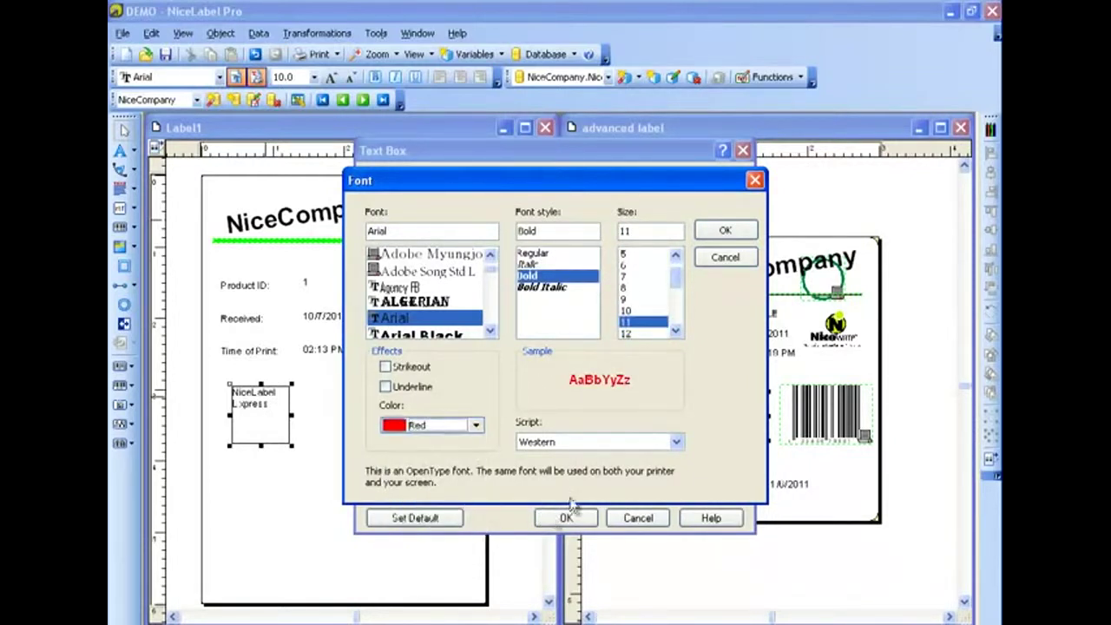
click(712, 233)
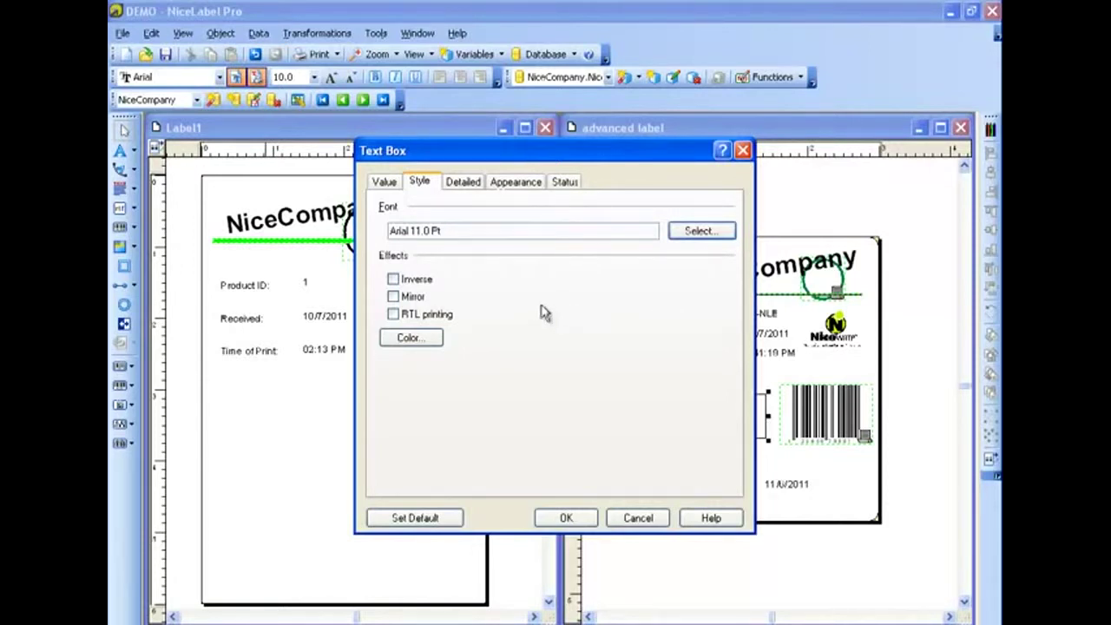
Enable best fit with a maximum size of 28 for the description text box and move it in line with the captions above.
click(461, 184)
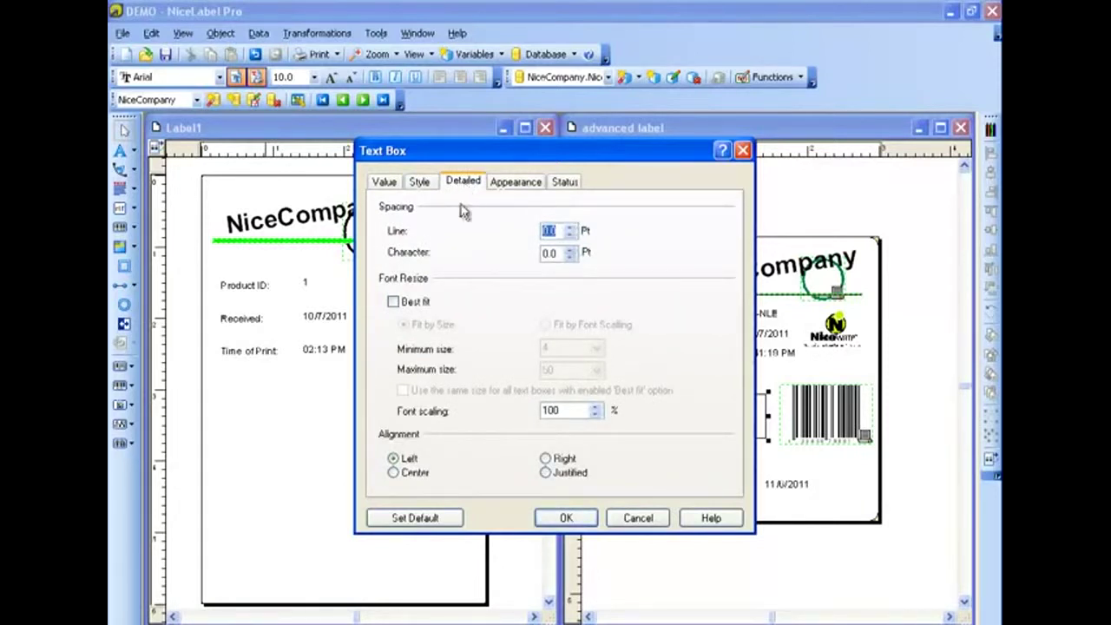
click(394, 303)
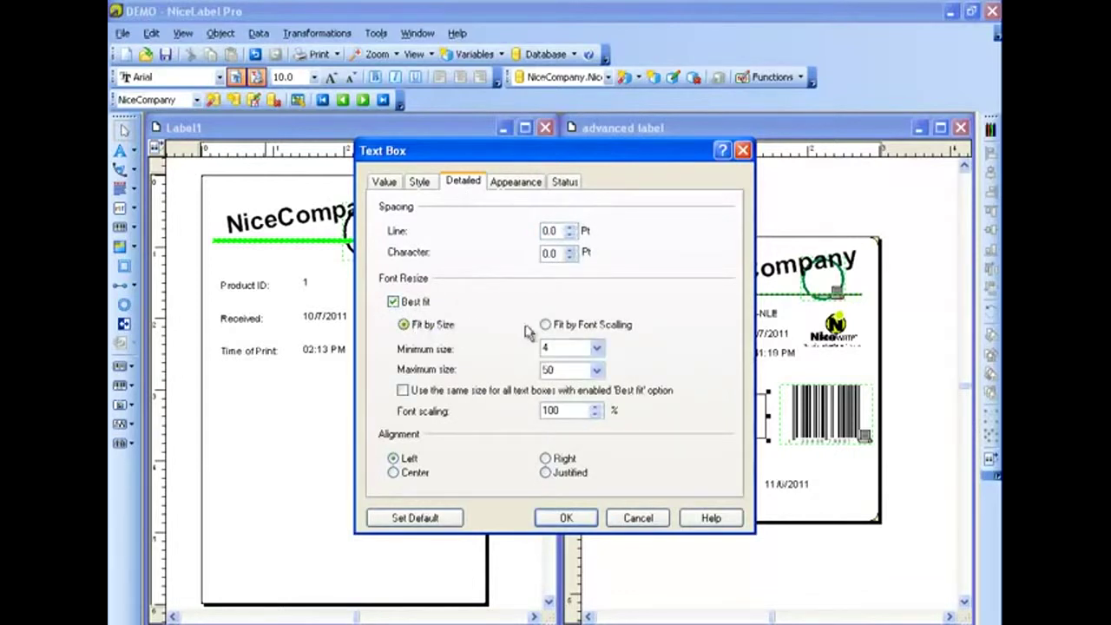
click(596, 372)
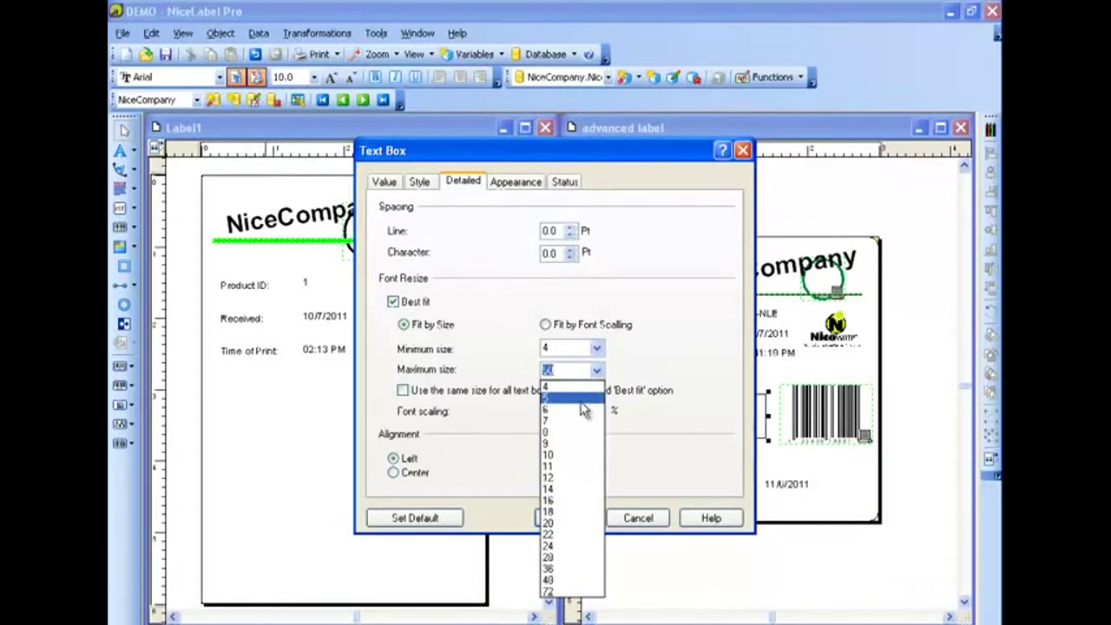
click(570, 558)
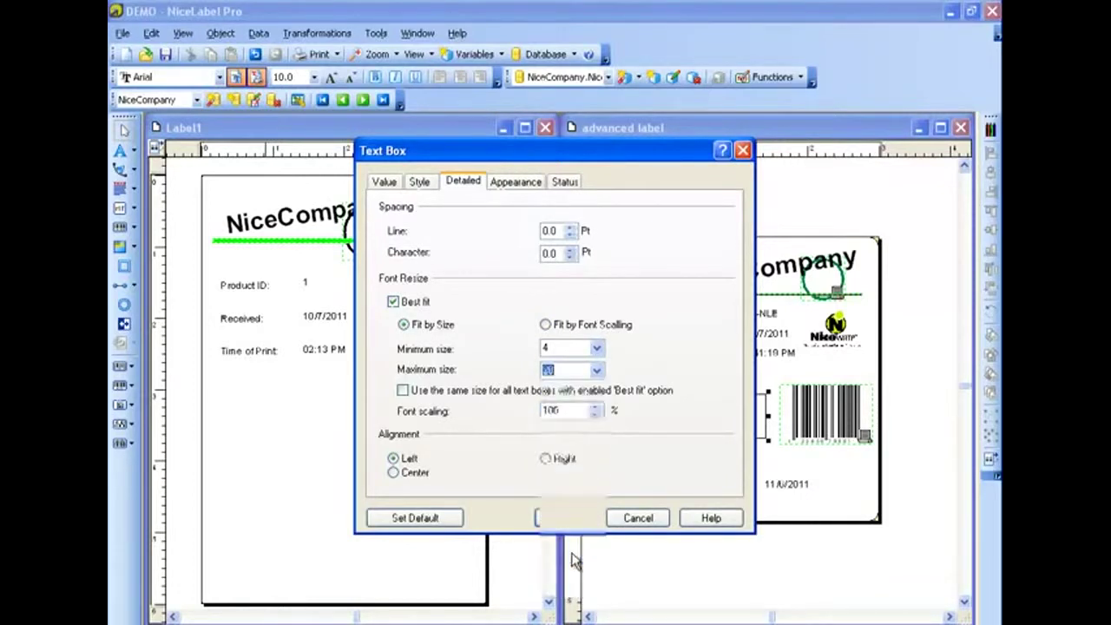
click(566, 518)
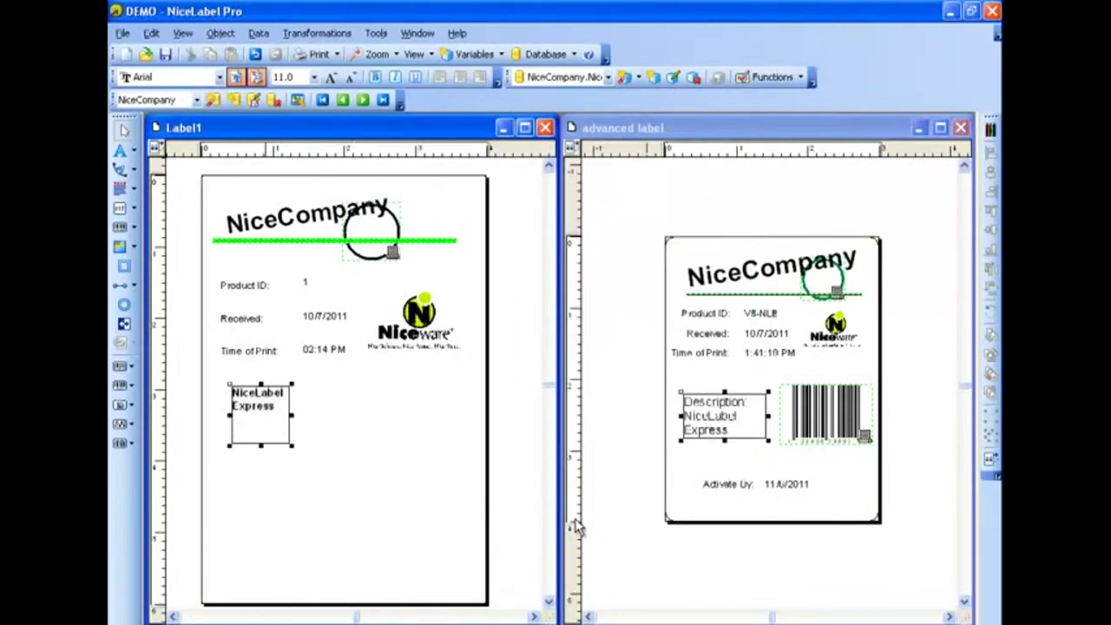
click(367, 439)
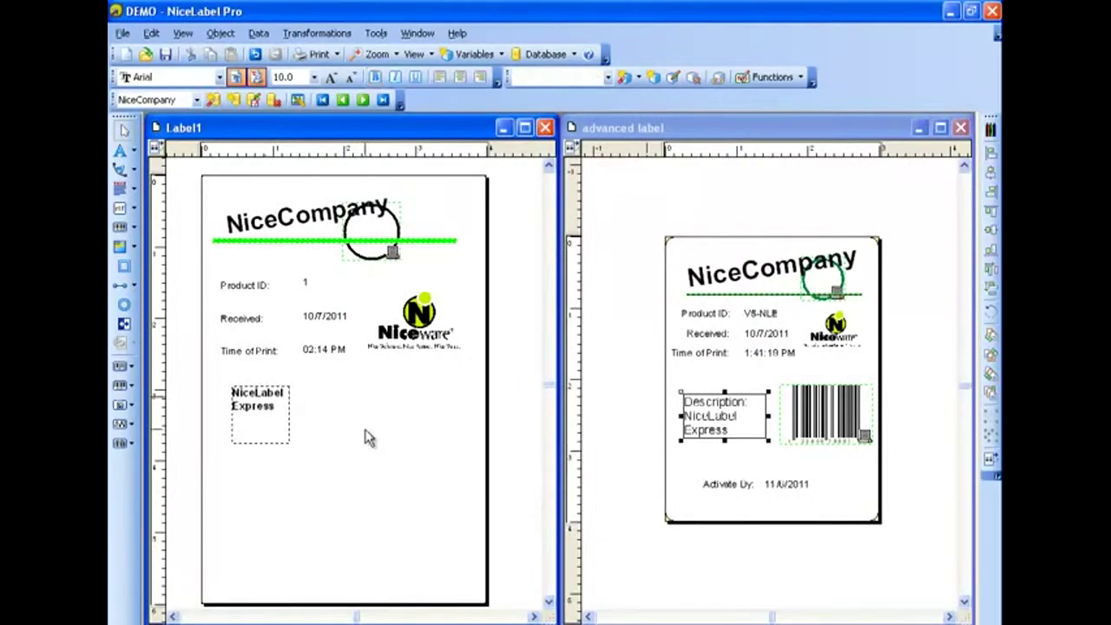
drag(287, 408, 276, 402)
click(304, 412)
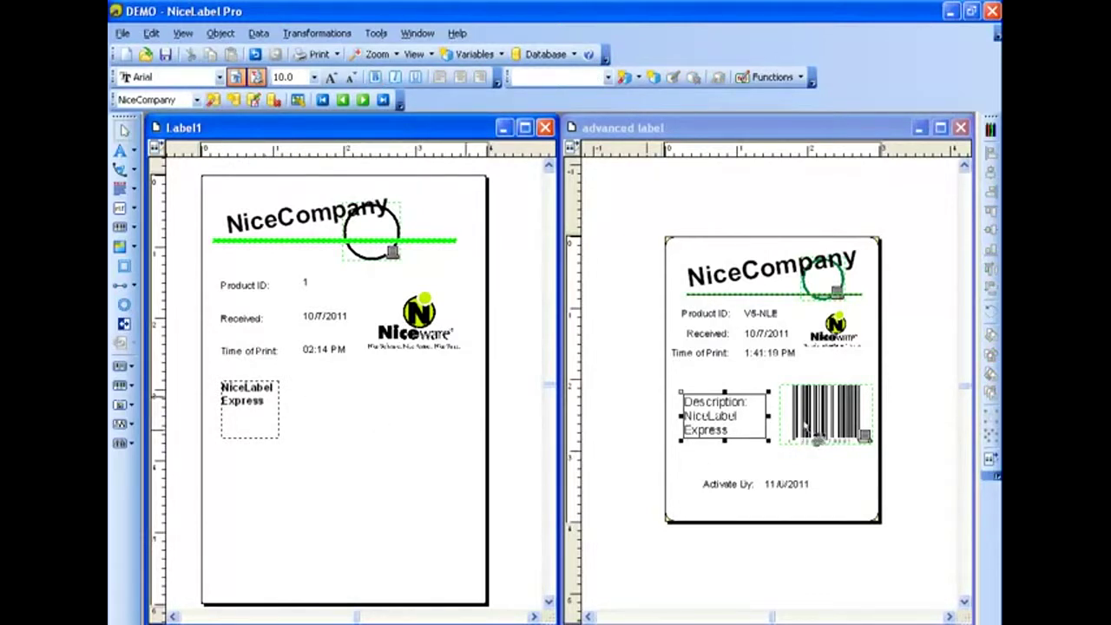
Add a bar code linked to the existing NiceCompany.UPC variable and place it beside the description box, below the Niceware logo.
click(135, 228)
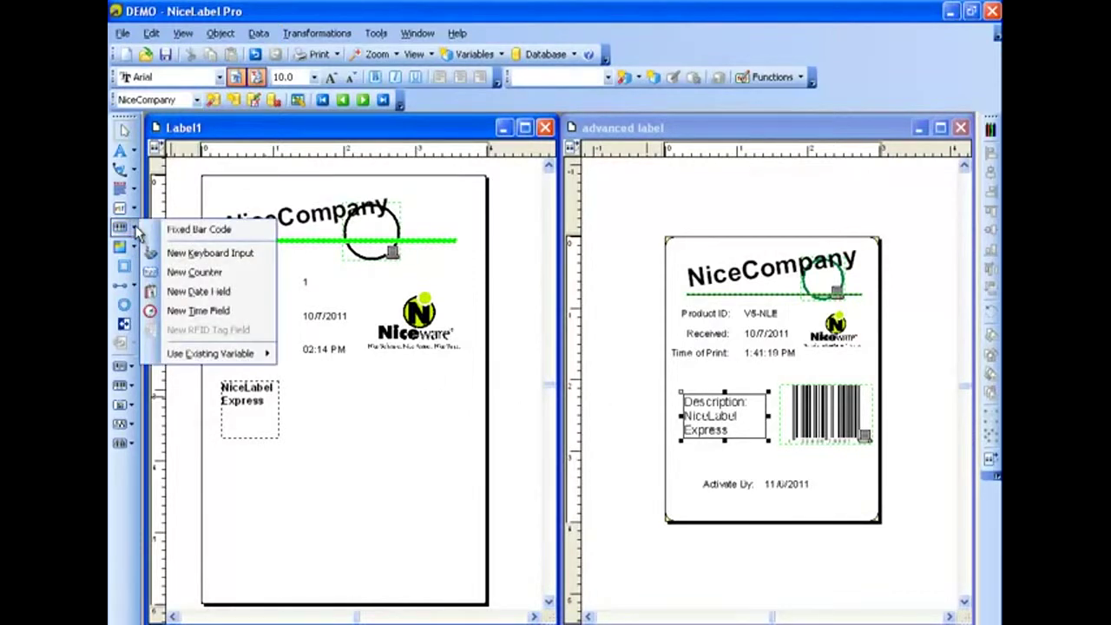
mouse_move(250, 359)
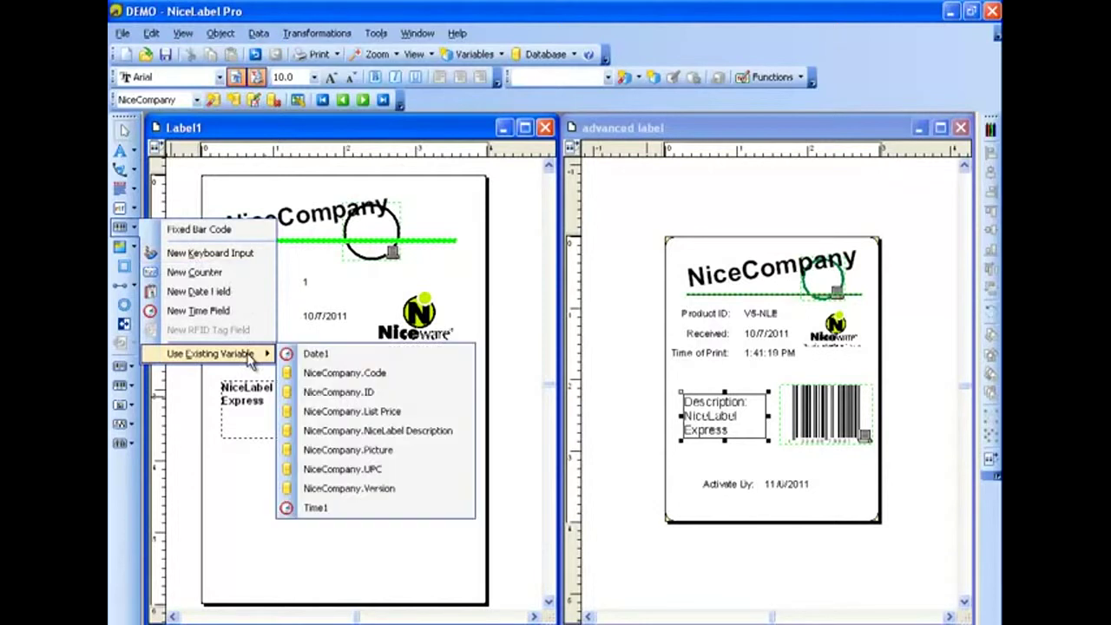
click(382, 469)
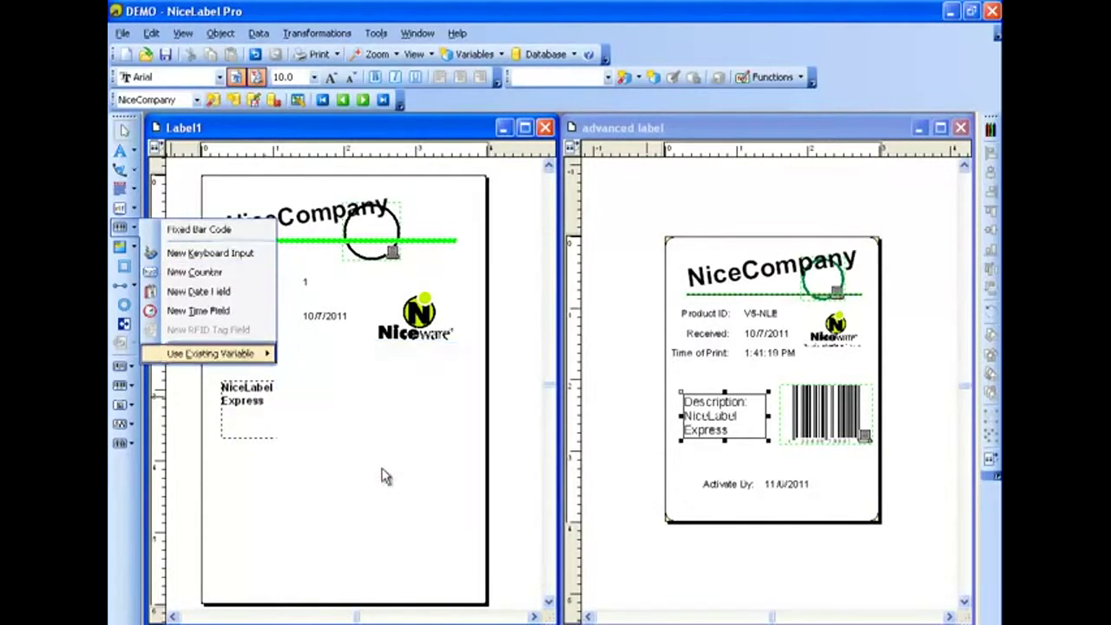
click(363, 417)
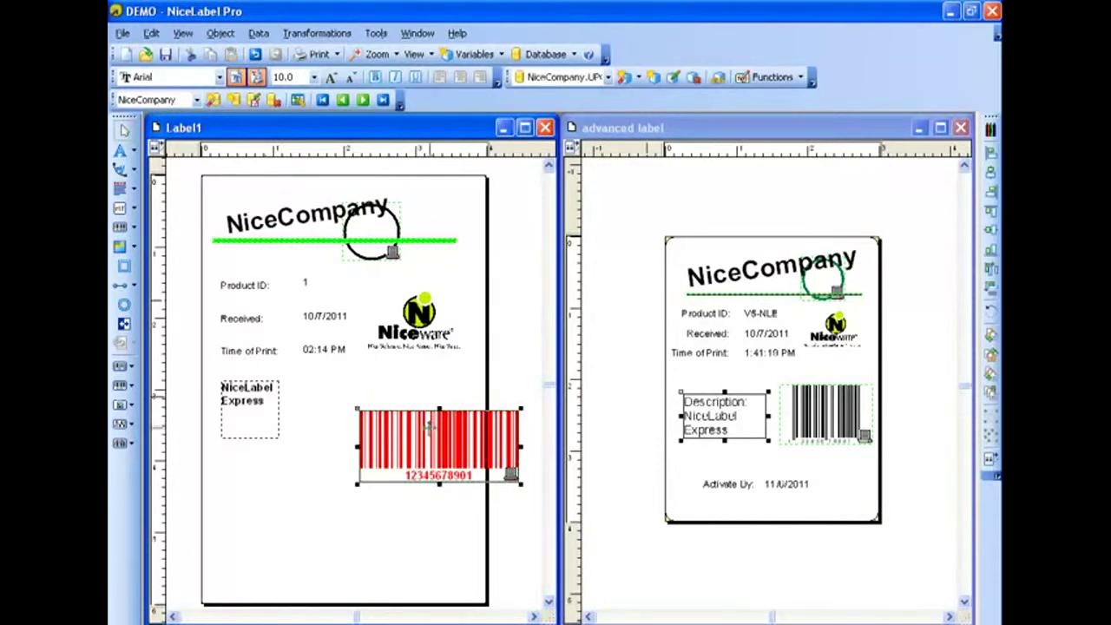
drag(430, 428, 375, 392)
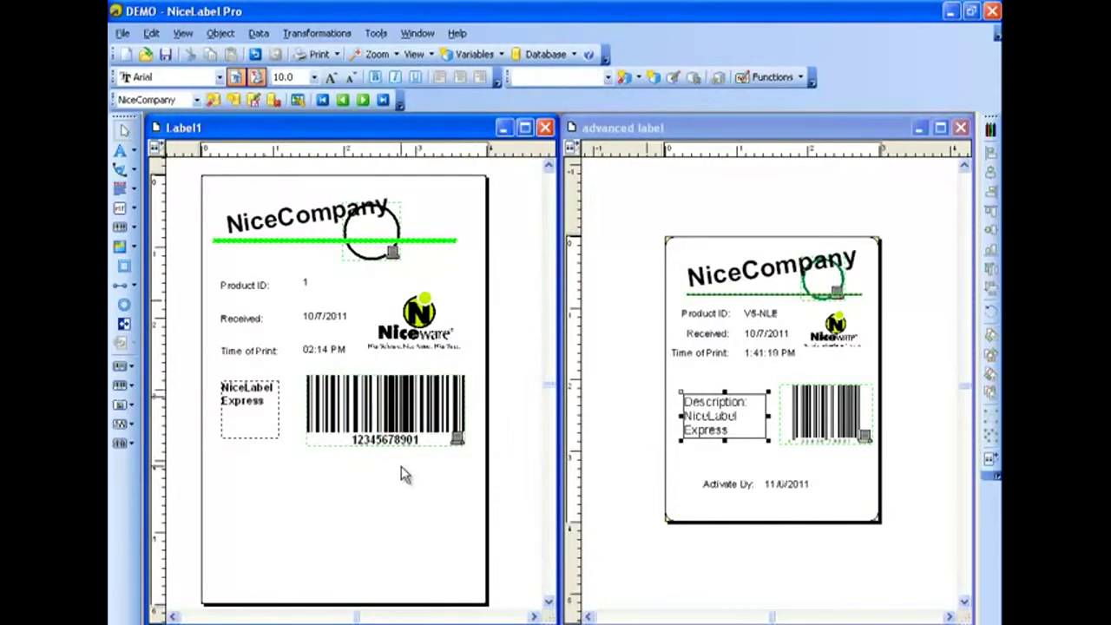
Change the bar code type to Upc-A in the new bar code's properties.
double_click(418, 415)
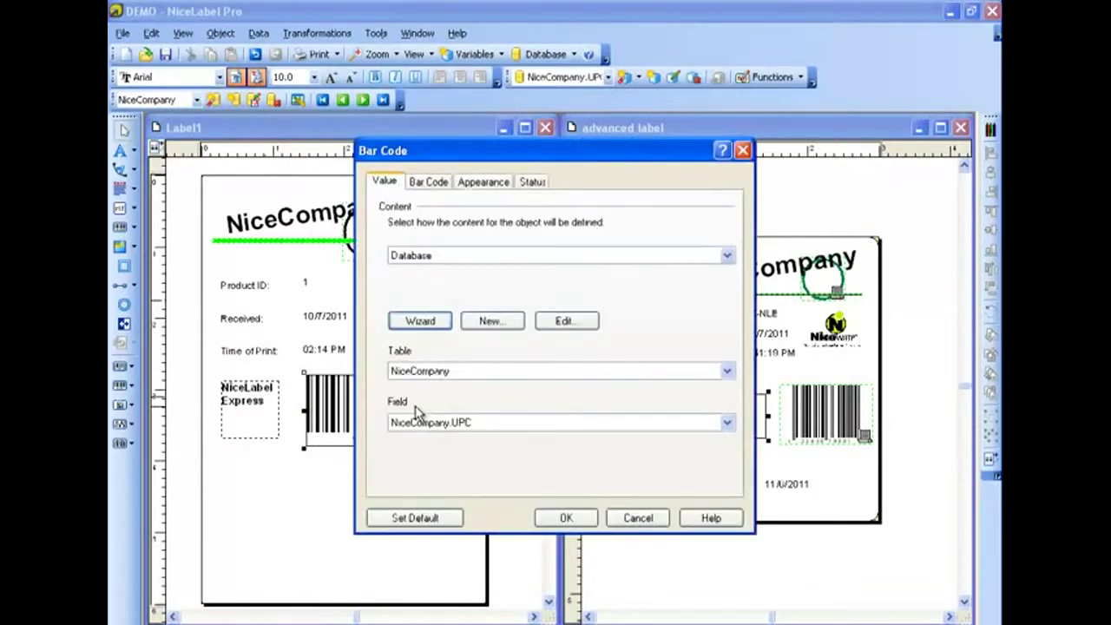
click(428, 182)
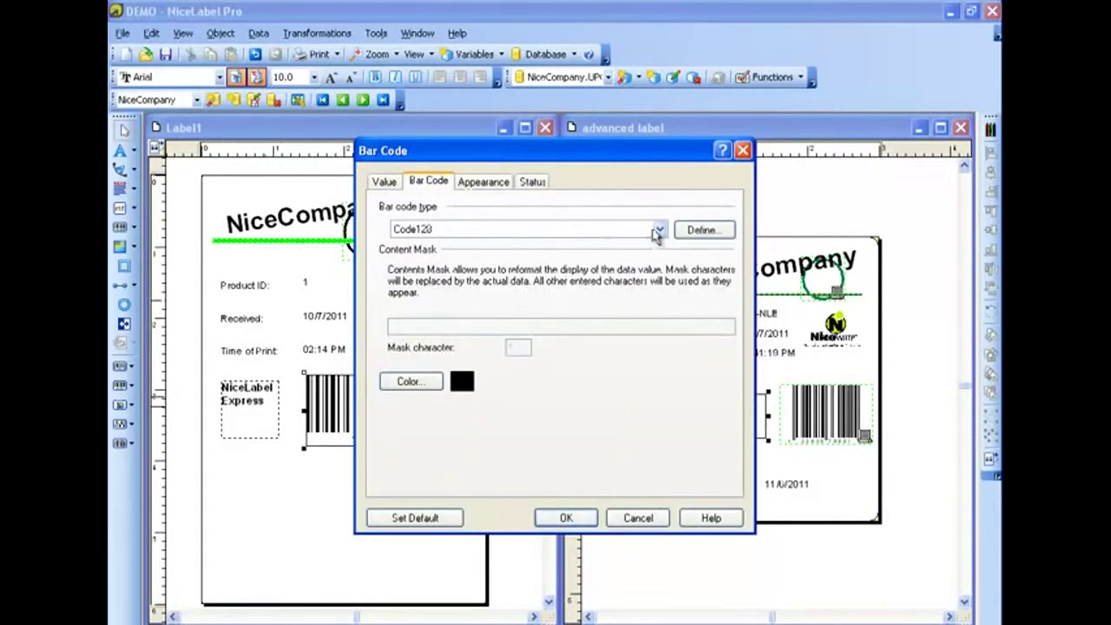
click(659, 229)
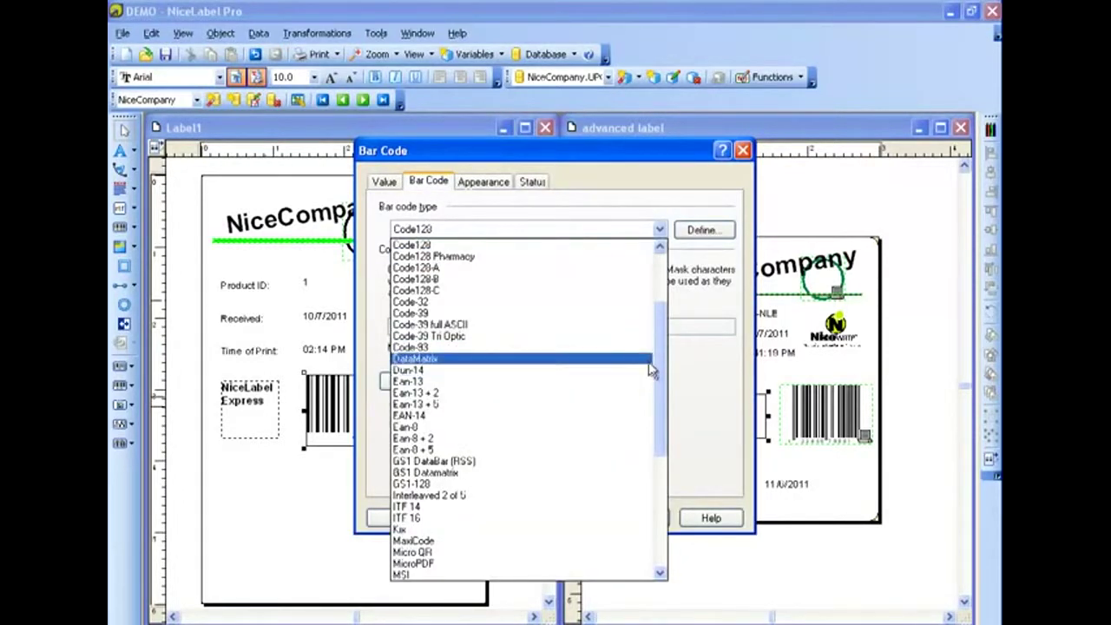
drag(657, 366, 650, 458)
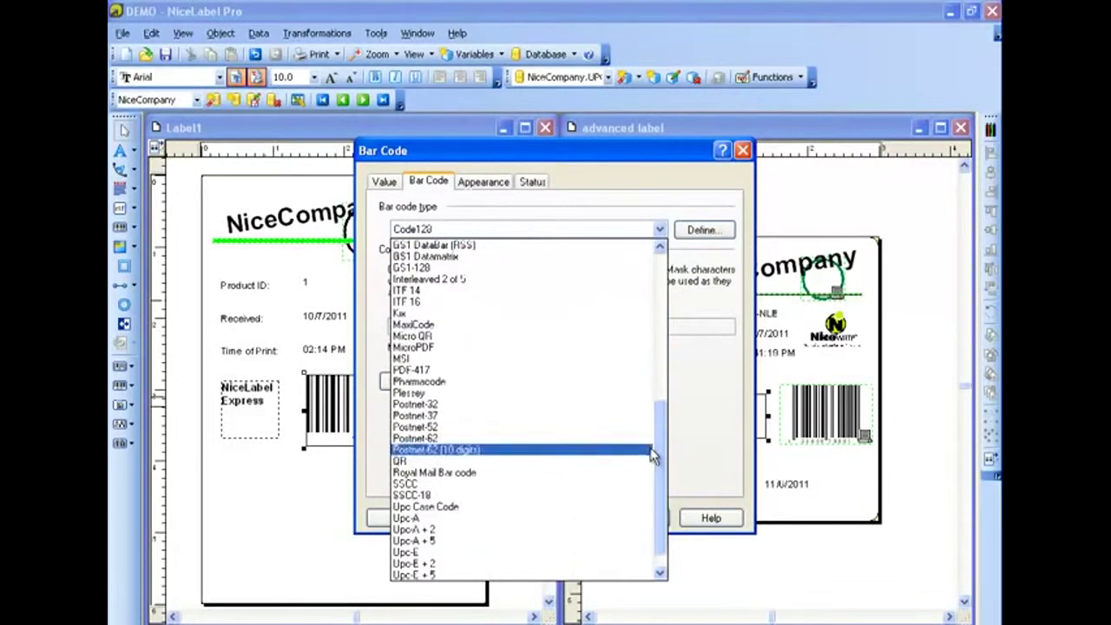
click(613, 529)
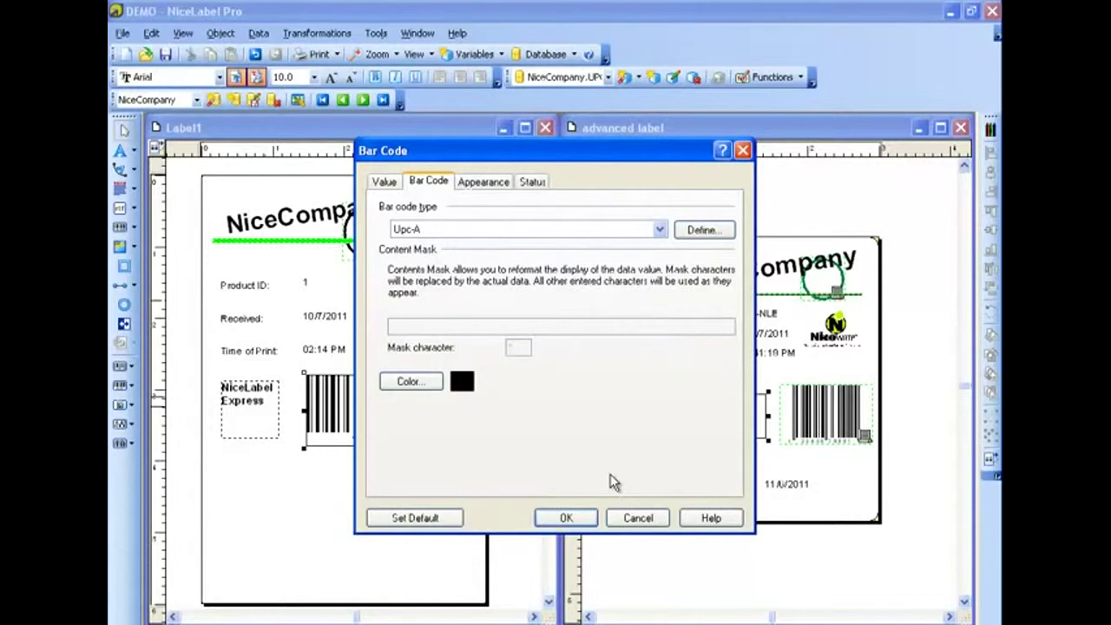
Set the bar code's color to dark green from the basic colors.
click(427, 384)
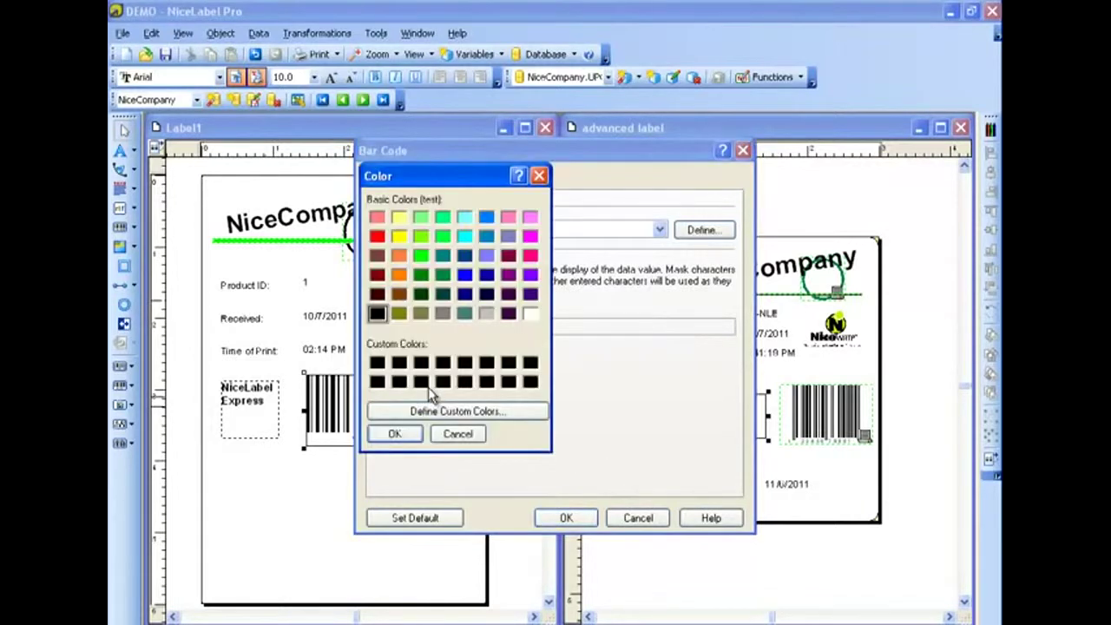
click(420, 276)
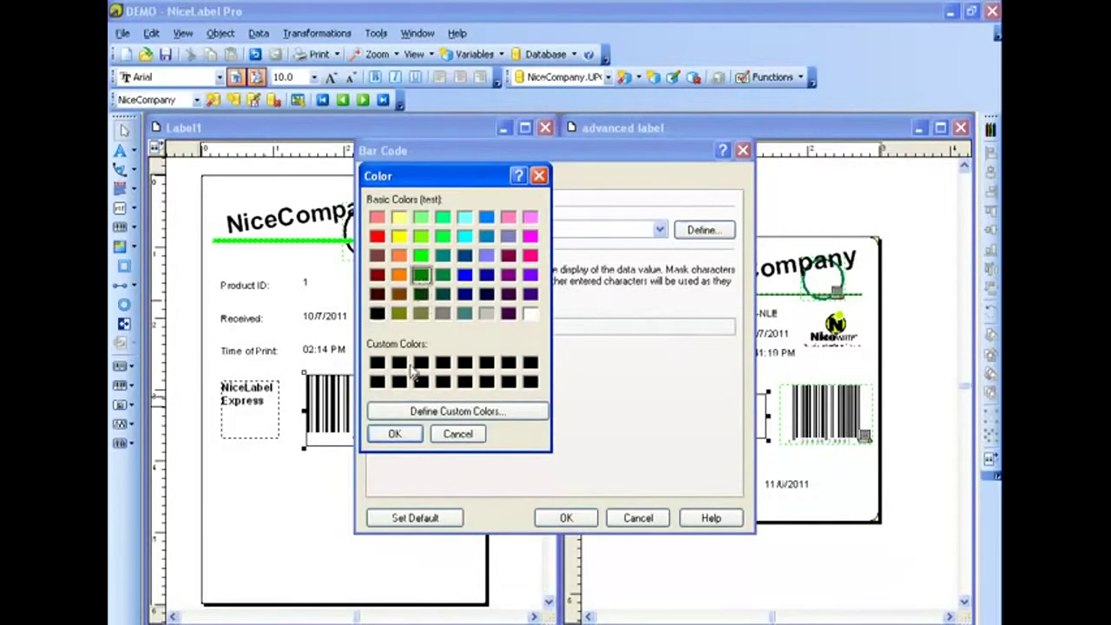
click(397, 432)
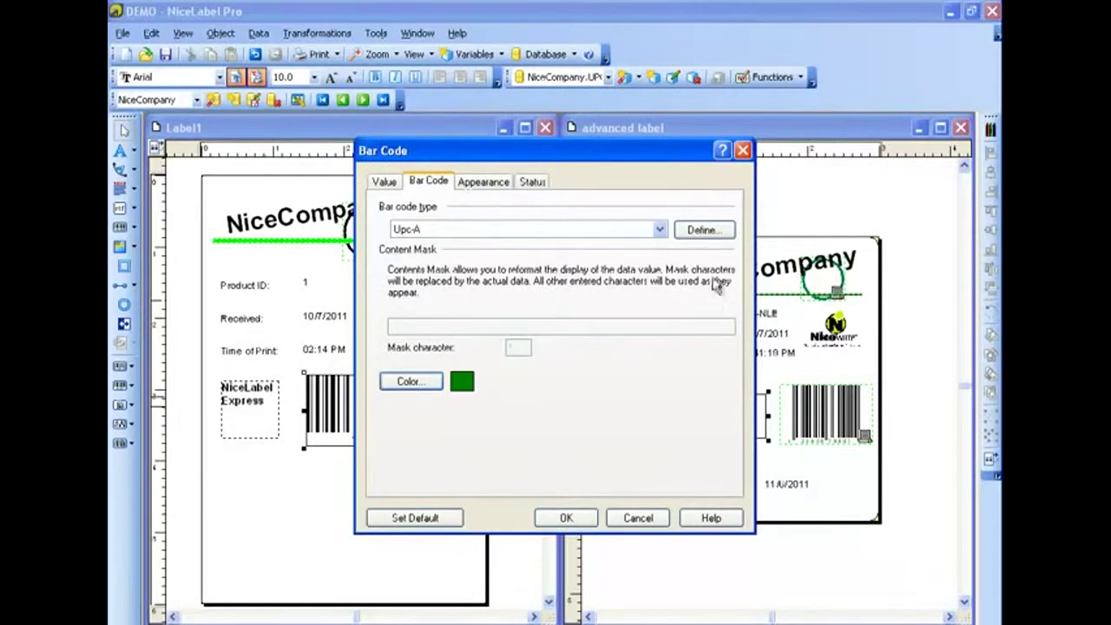
Set the Upc-A bar code's human readable text to No interpretation and shift the bar code slightly right beneath the Niceware logo.
click(717, 234)
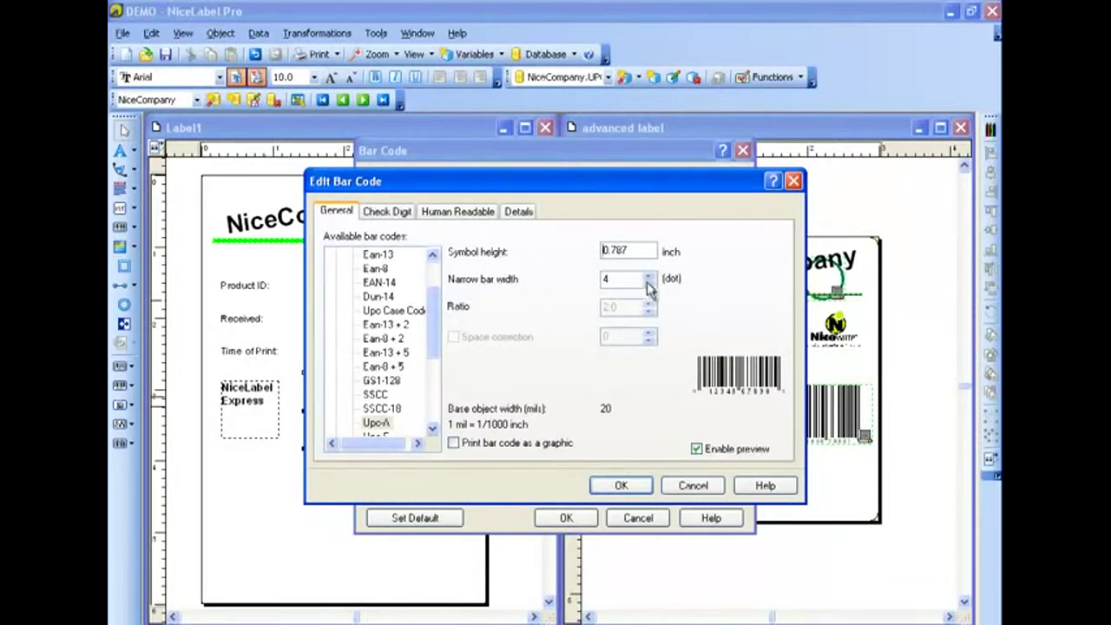
click(401, 216)
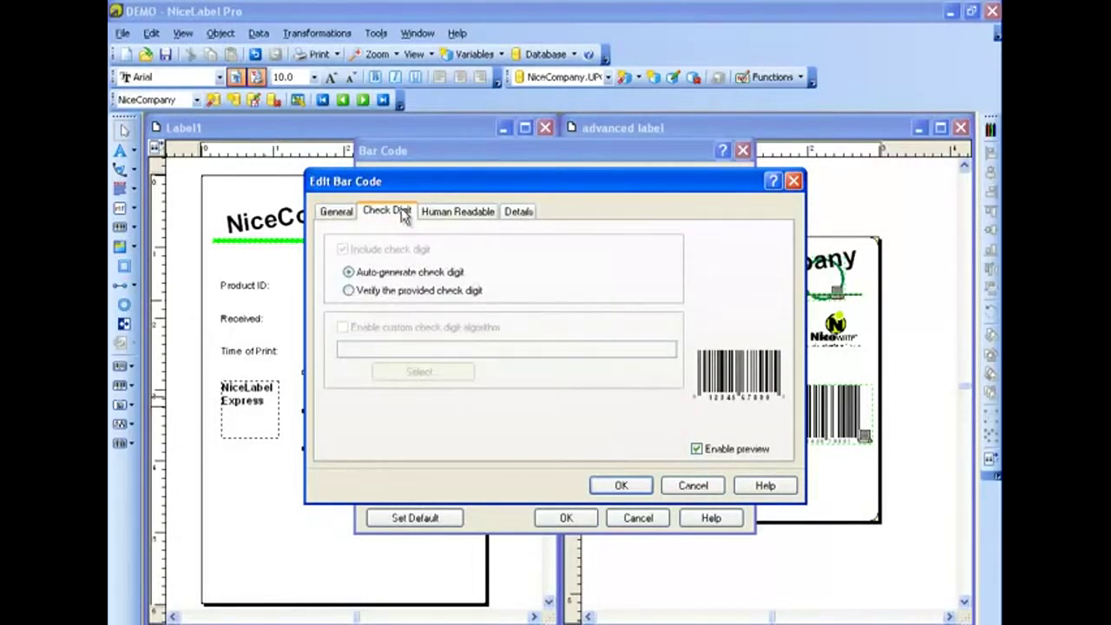
click(449, 215)
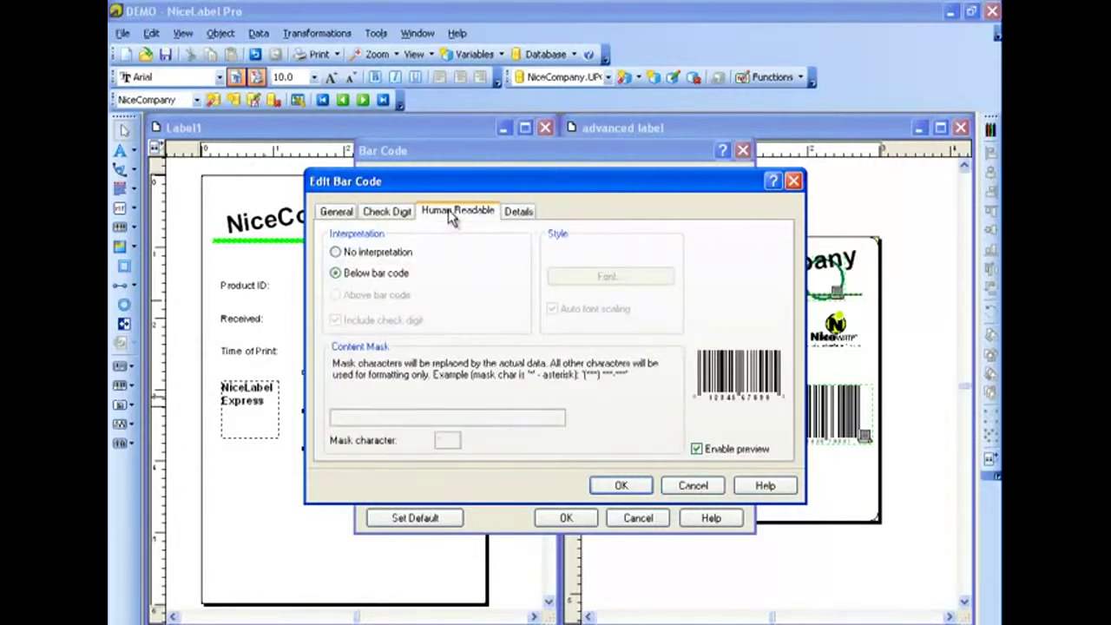
click(395, 258)
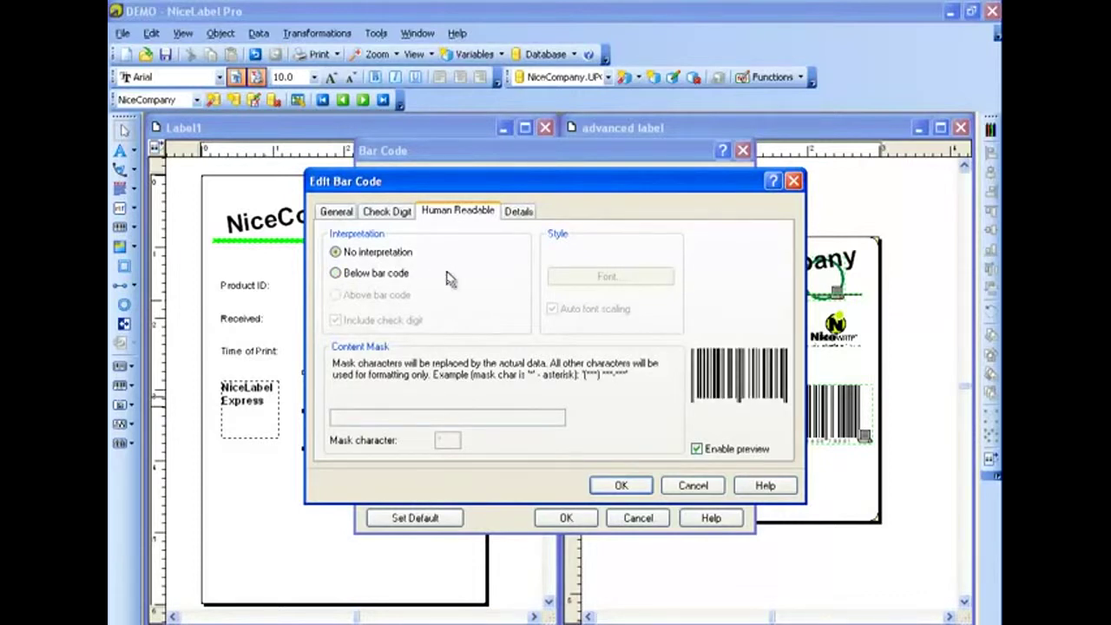
click(622, 485)
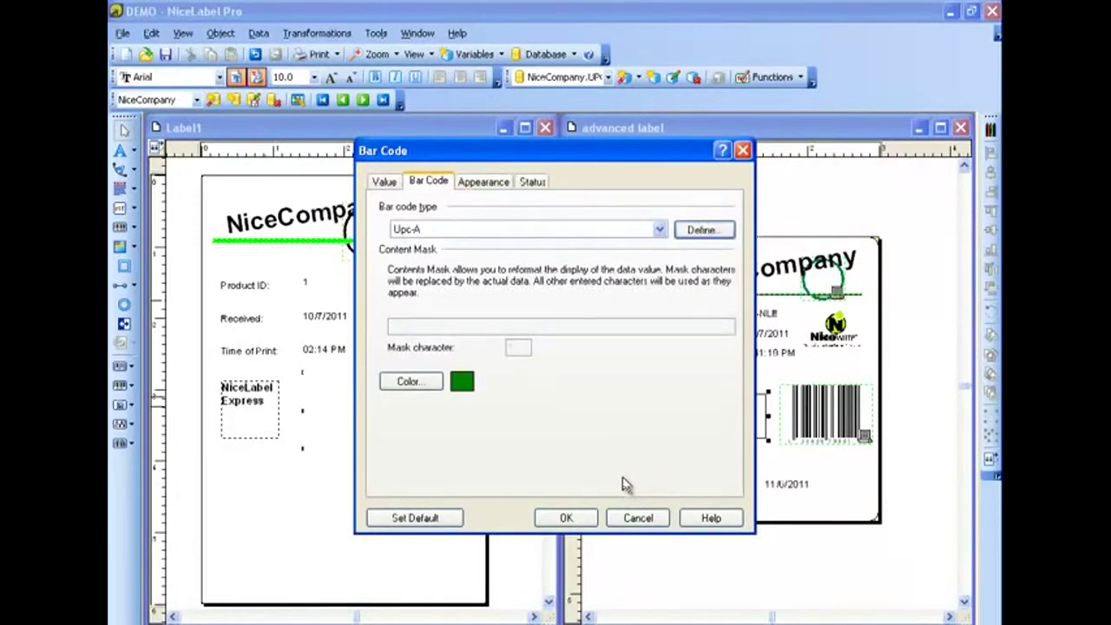
click(572, 517)
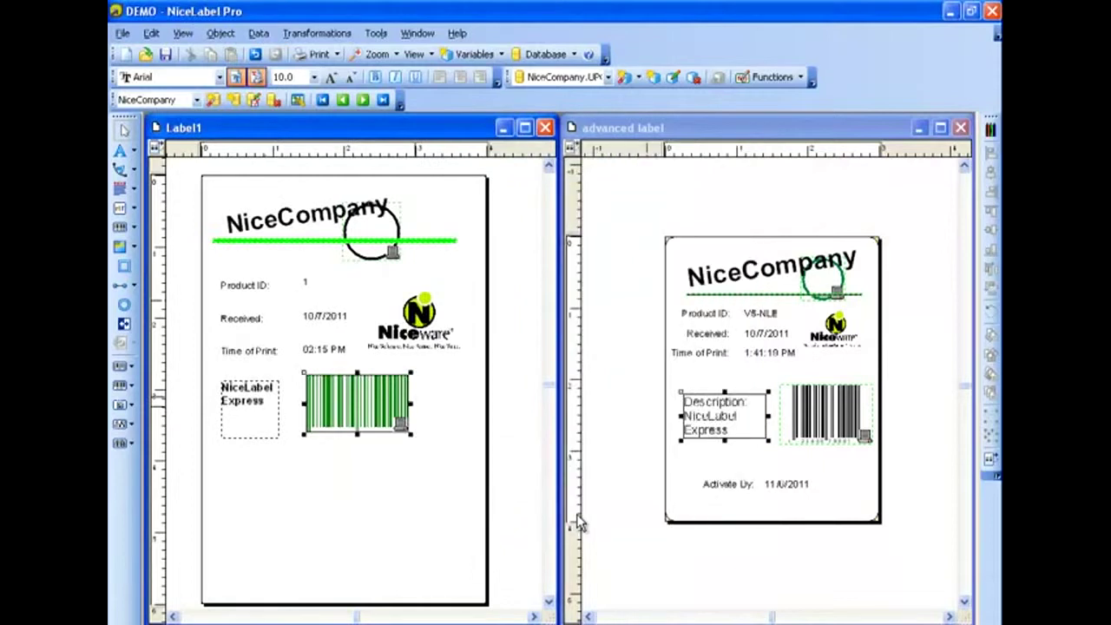
click(371, 403)
drag(371, 403, 397, 405)
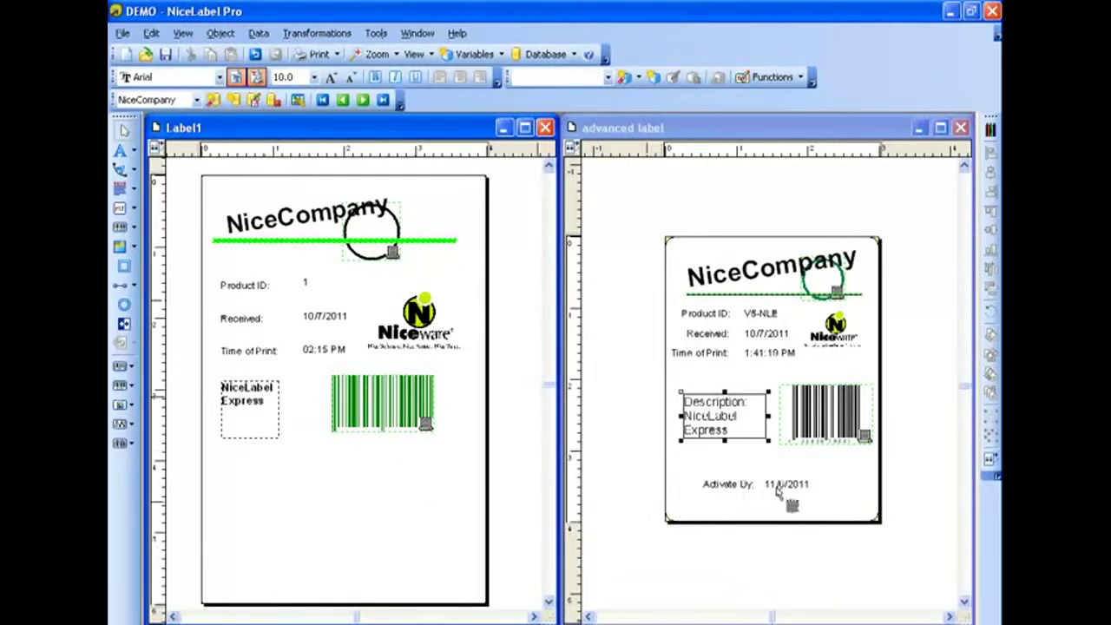
Add the fixed text "Activate By:" below the description box, near the label's lower edge.
click(132, 151)
click(168, 151)
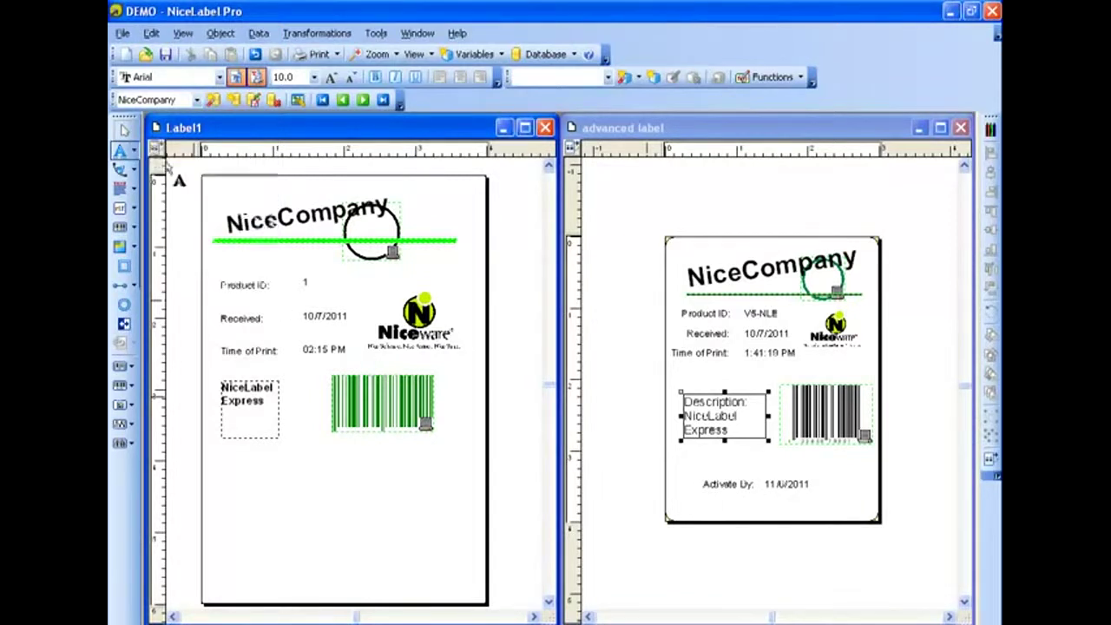
click(225, 508)
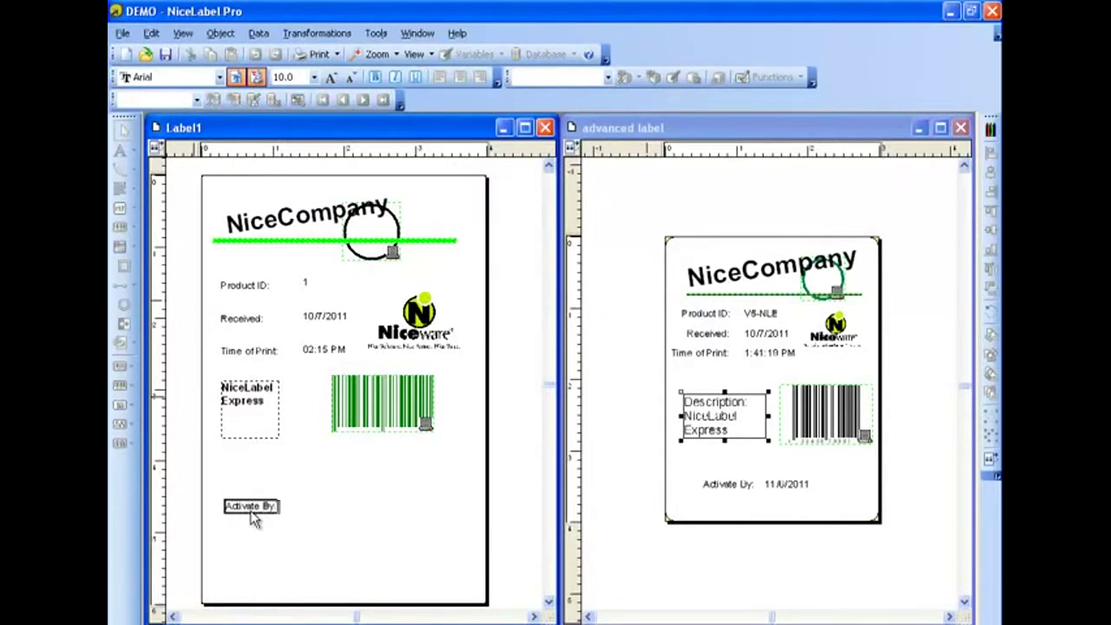
text(Activate By:)
click(254, 543)
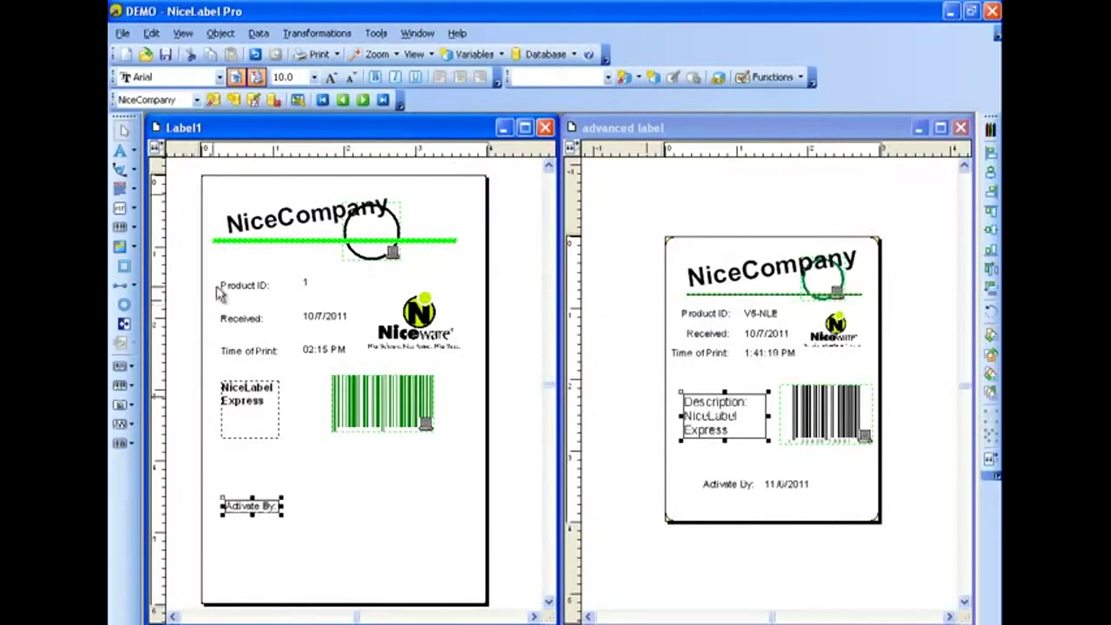
Left-align the Activate By caption with the Product ID, Received and Time of Print captions.
click(239, 291)
shift+click(250, 330)
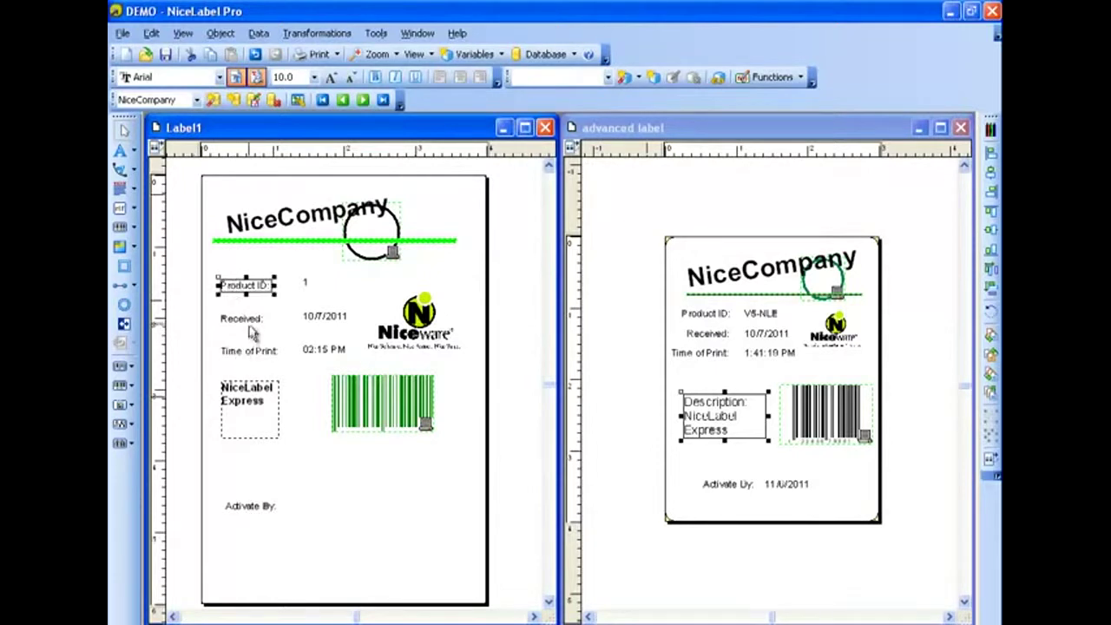
key(Delete)
key(ctrl+z)
shift+click(269, 351)
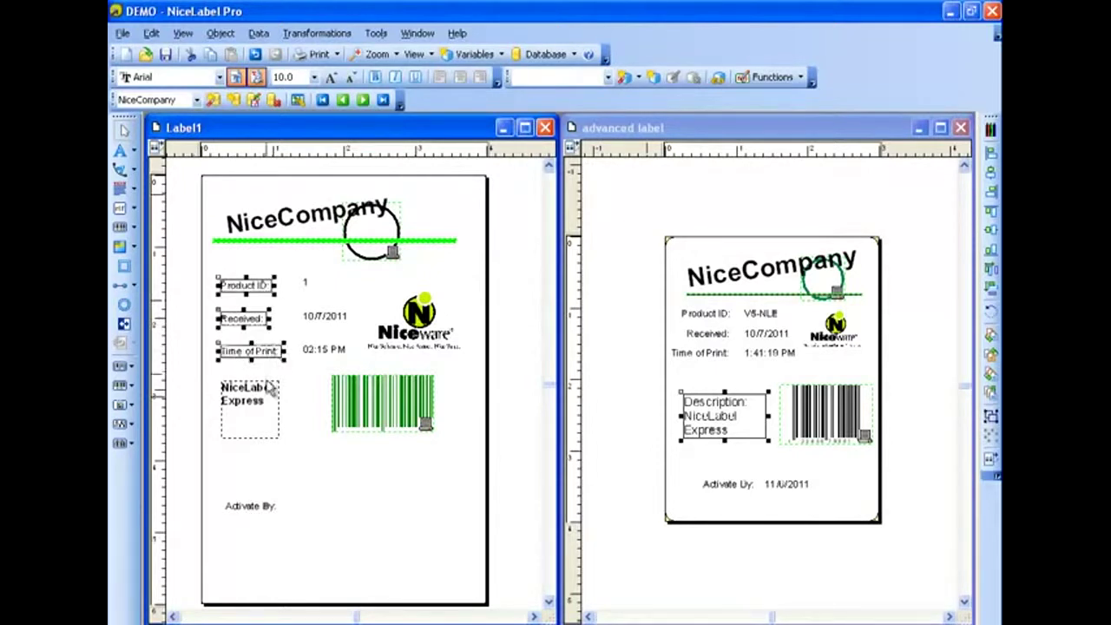
shift+click(263, 503)
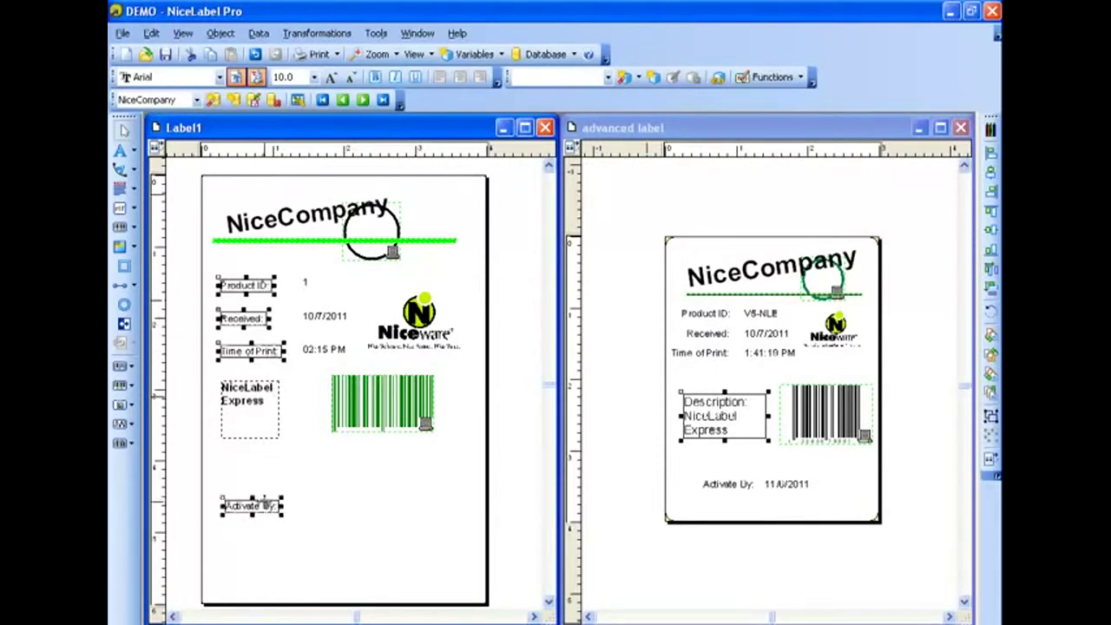
click(991, 153)
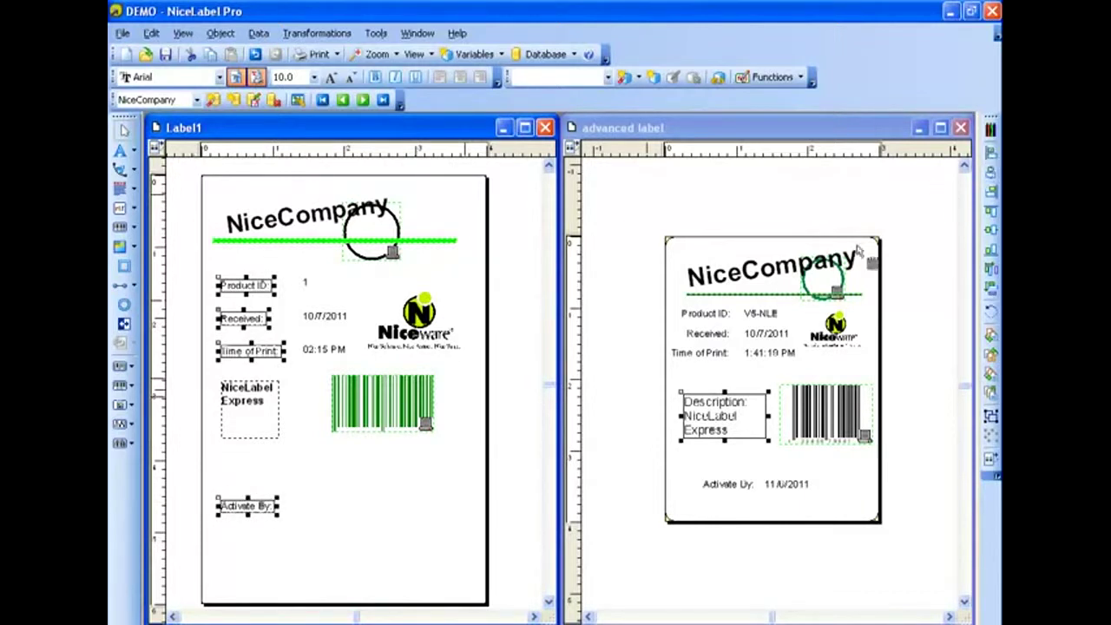
click(369, 505)
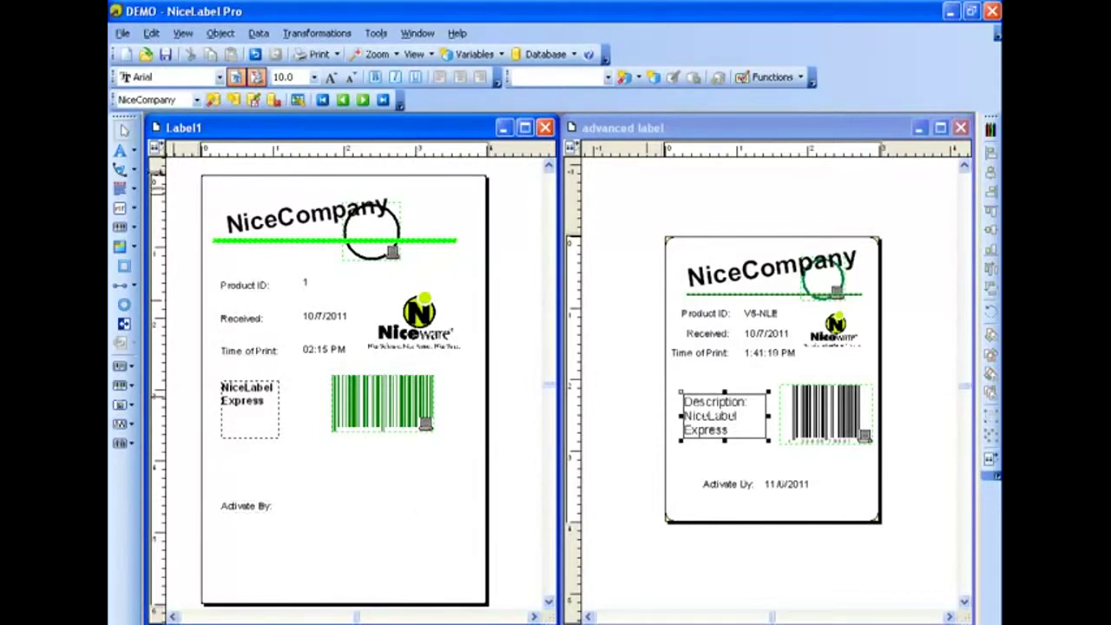
Add a new date field in M/D/YYYY format with a 30-day offset and place it beside the Activate By caption.
click(133, 152)
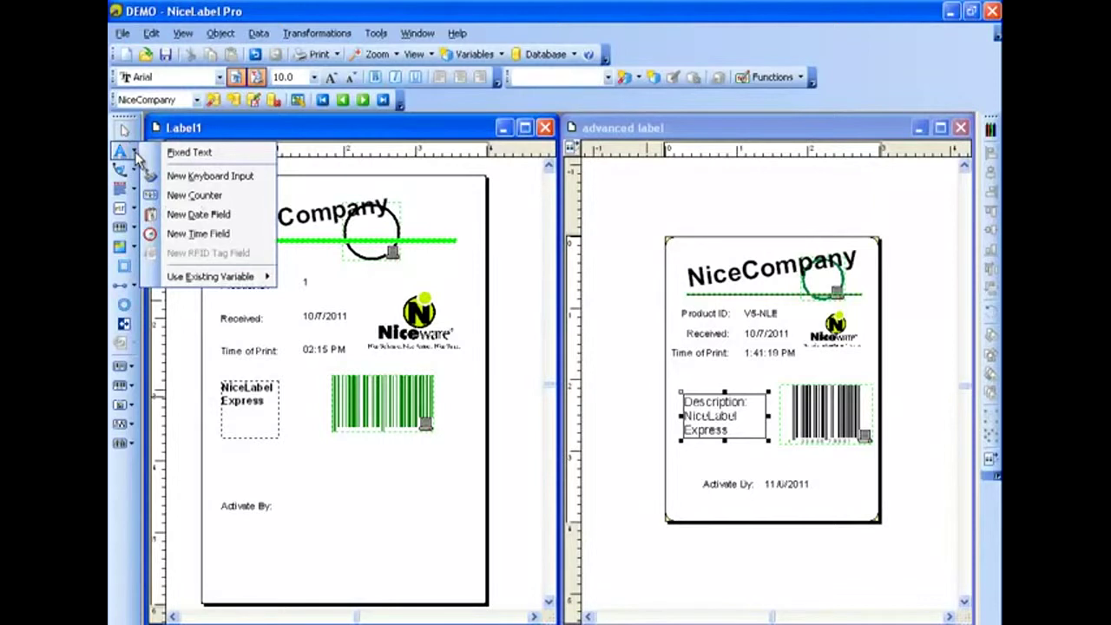
click(217, 214)
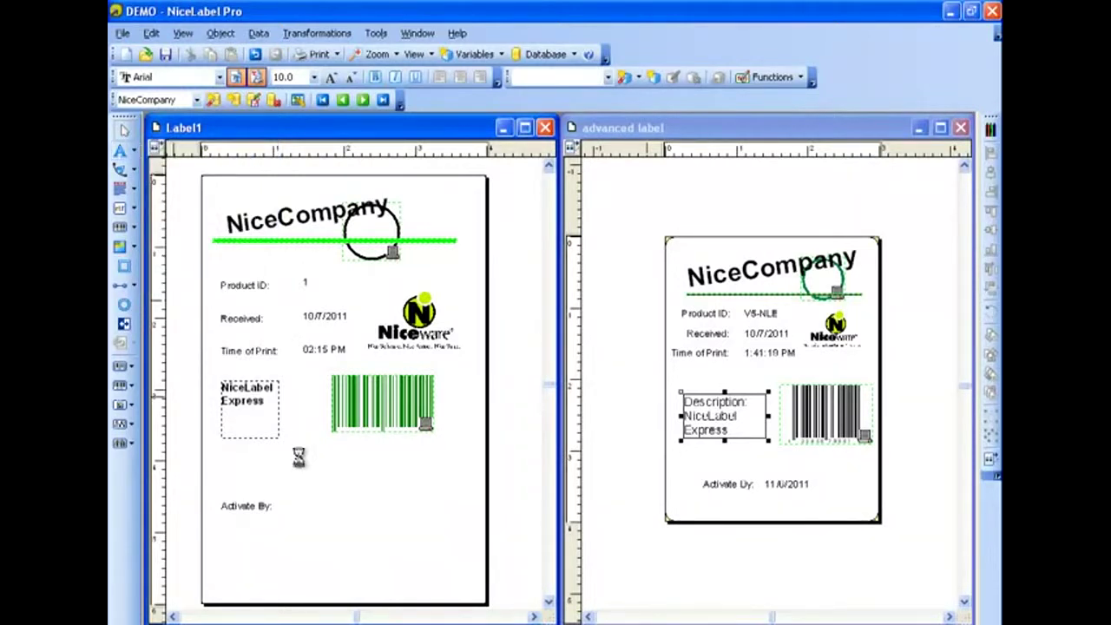
click(344, 509)
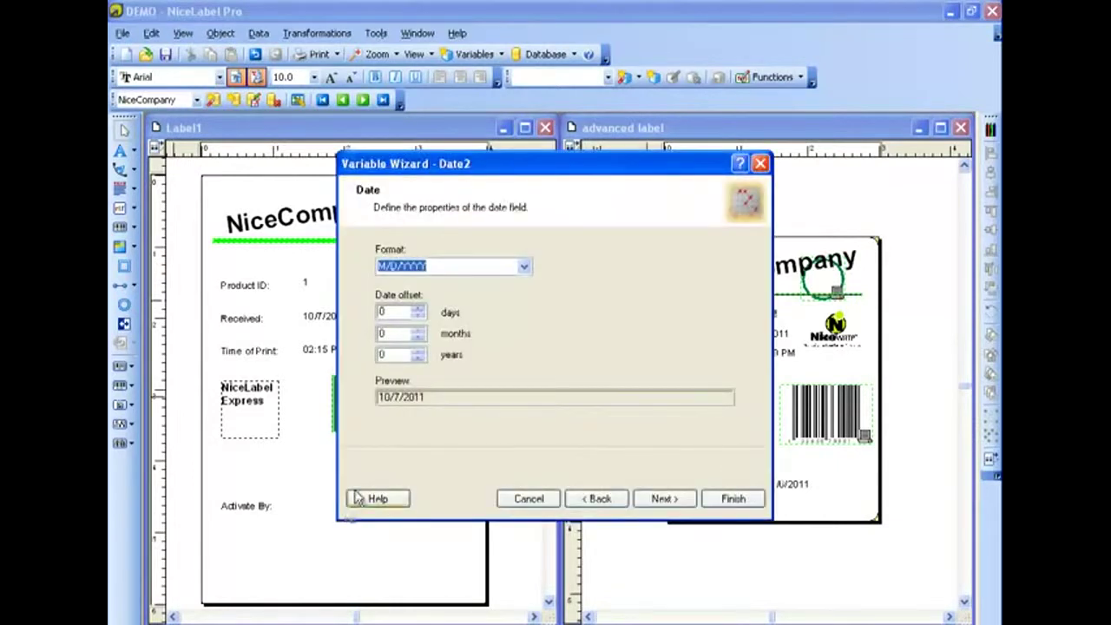
click(524, 270)
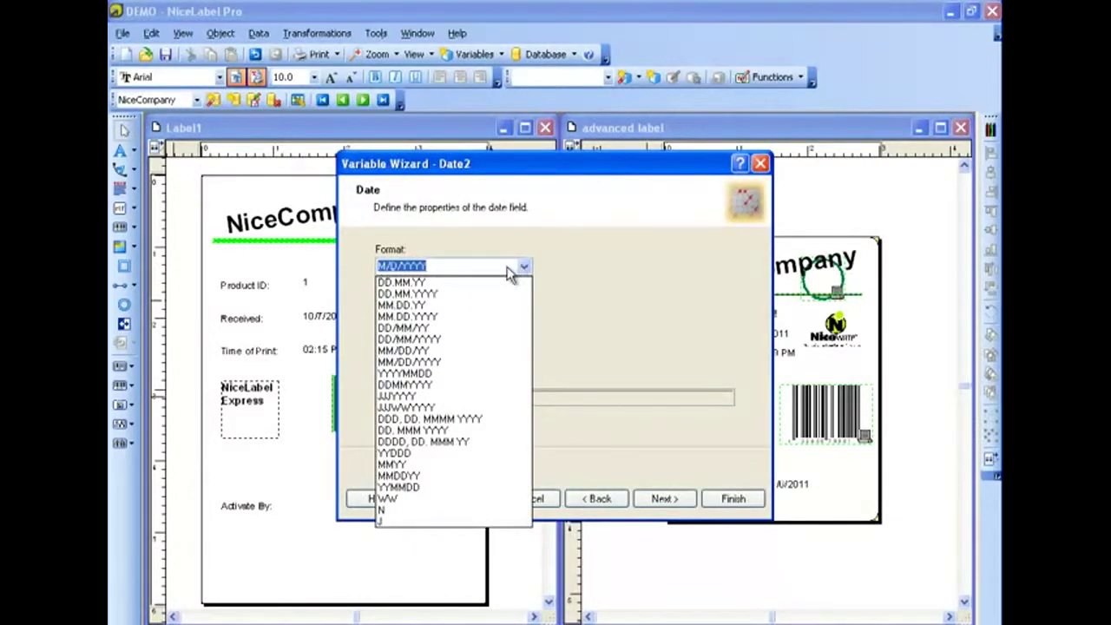
click(500, 265)
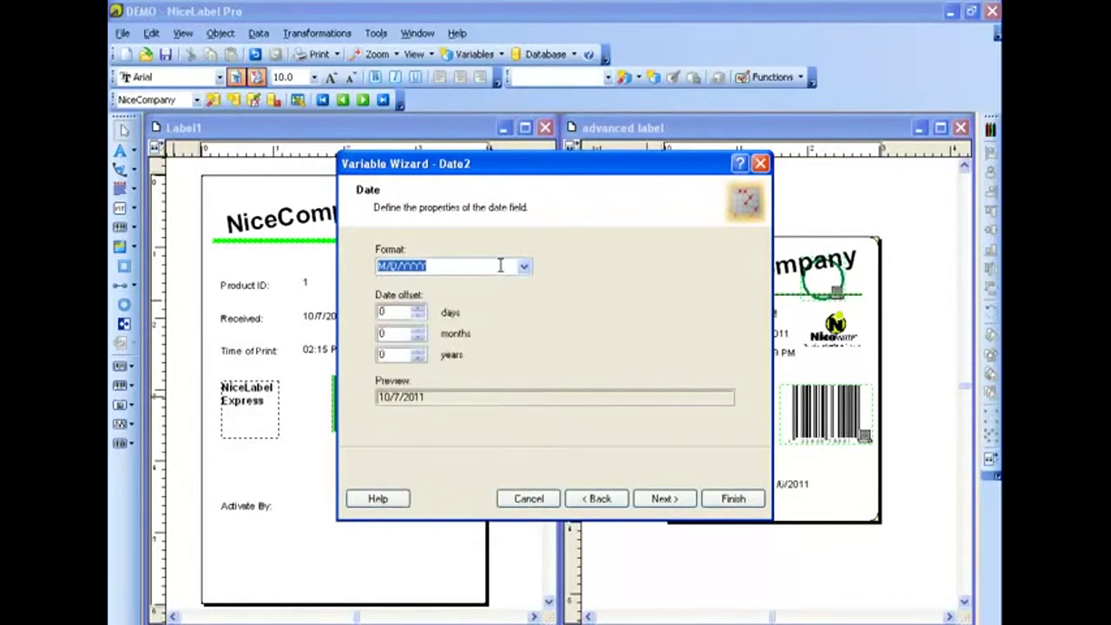
click(411, 312)
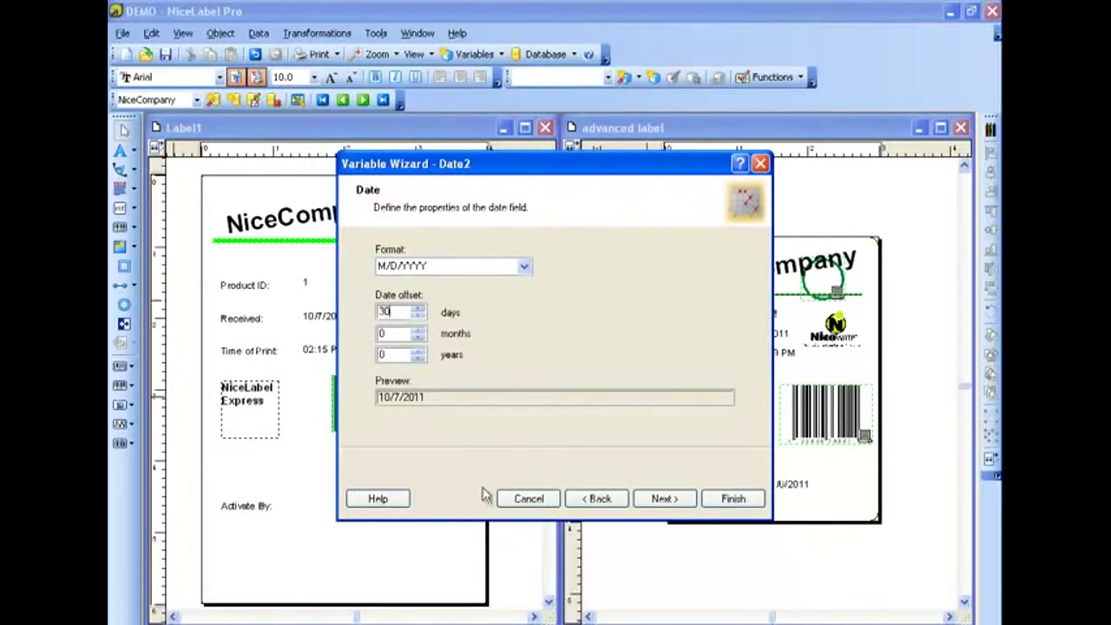
click(657, 502)
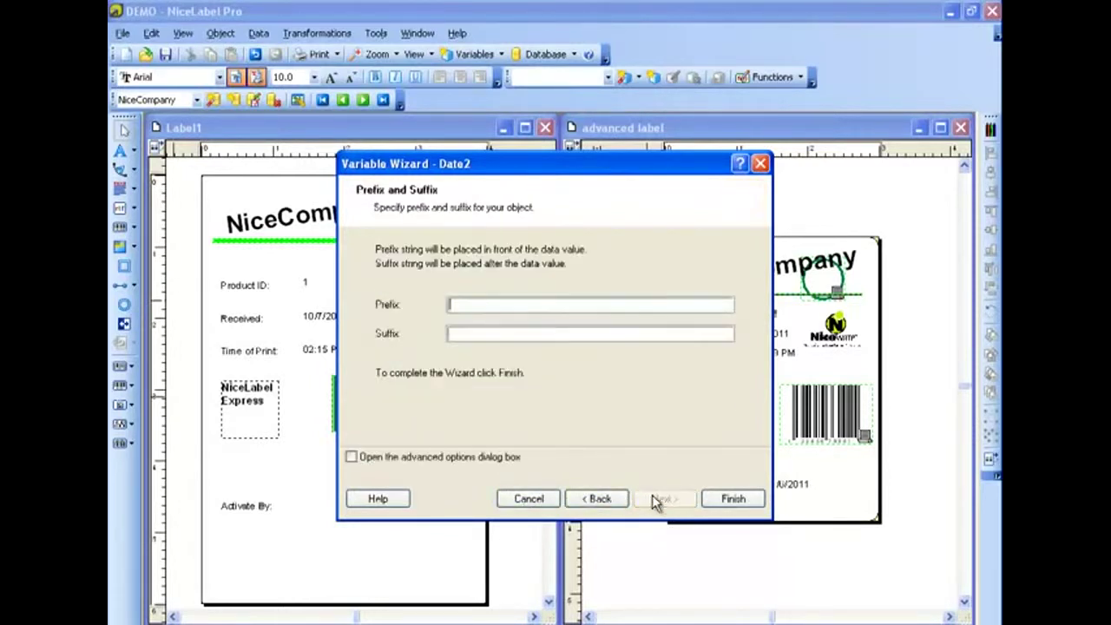
click(729, 500)
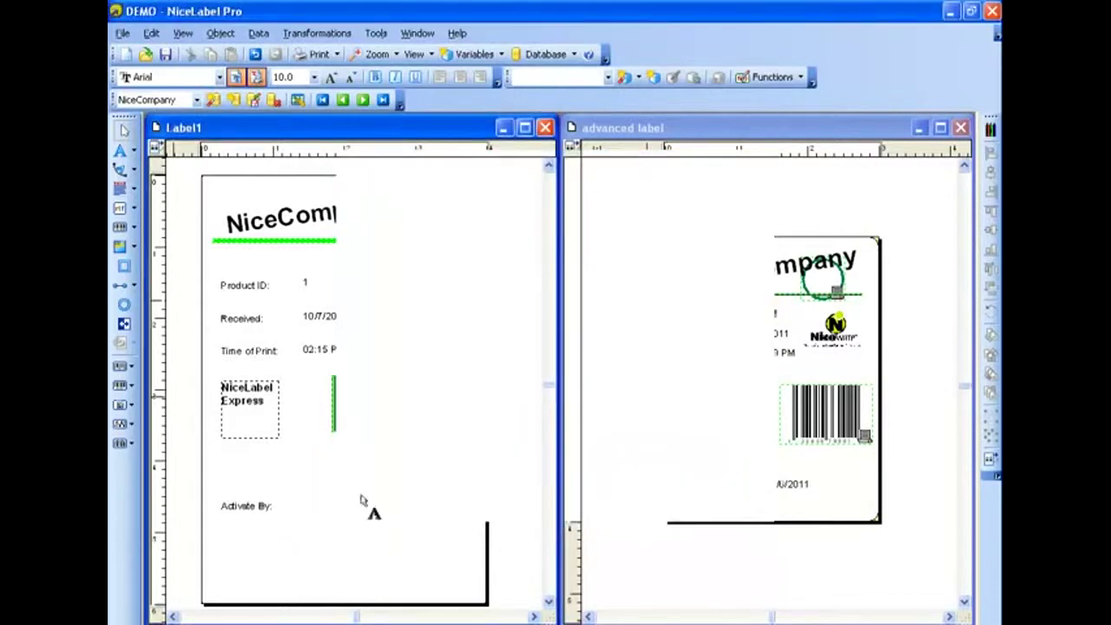
click(286, 503)
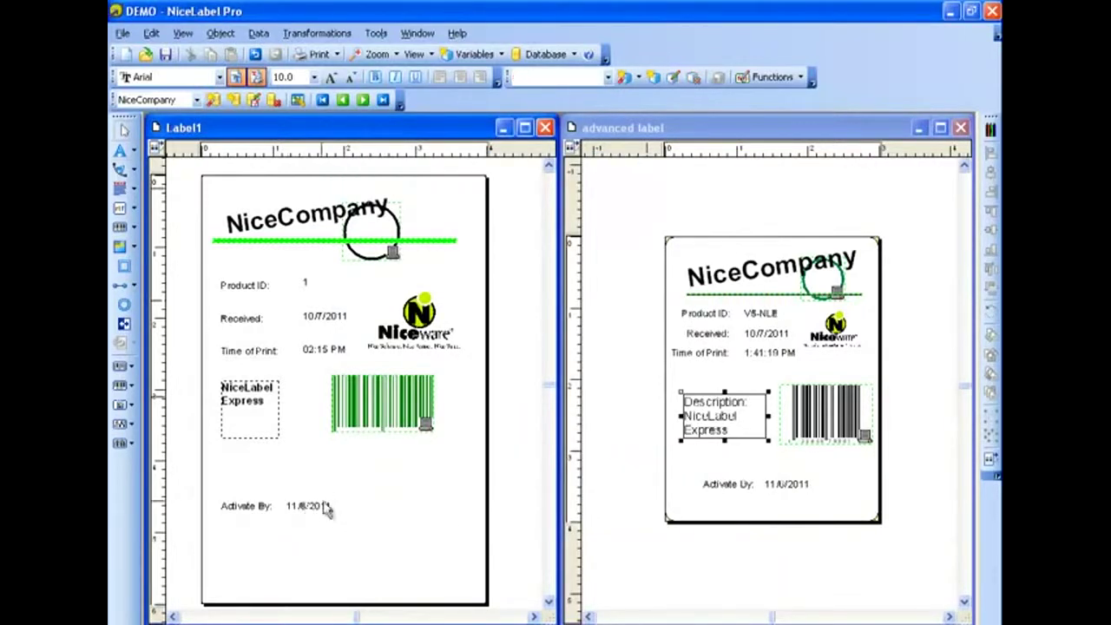
Left-align the new date with the product ID, received date and print time values, and shift all four slightly right.
click(318, 507)
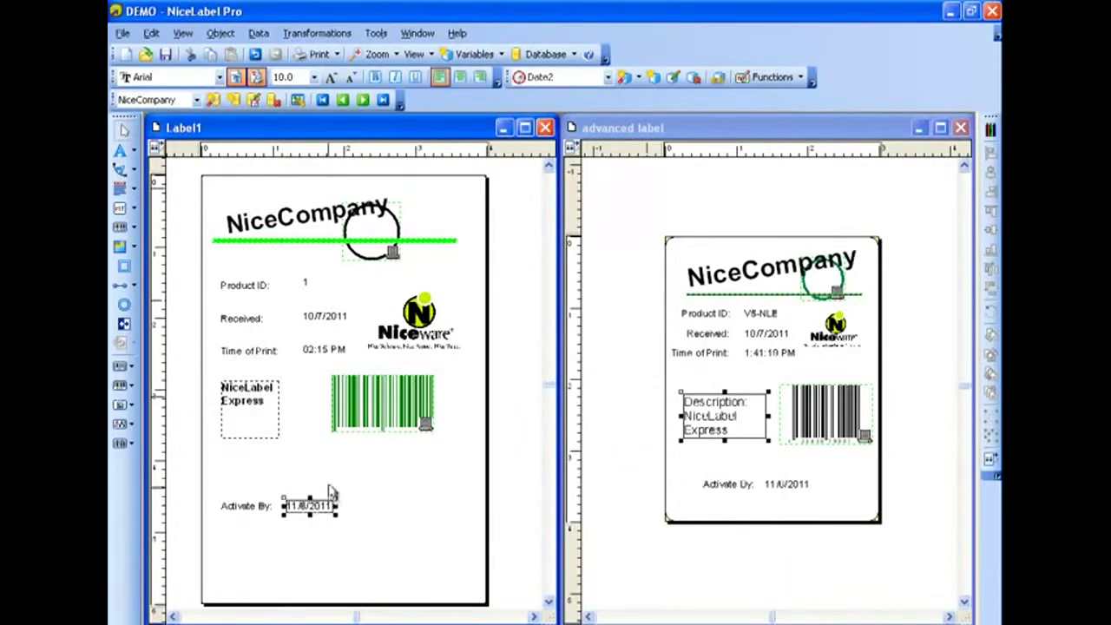
shift+click(323, 347)
shift+click(325, 316)
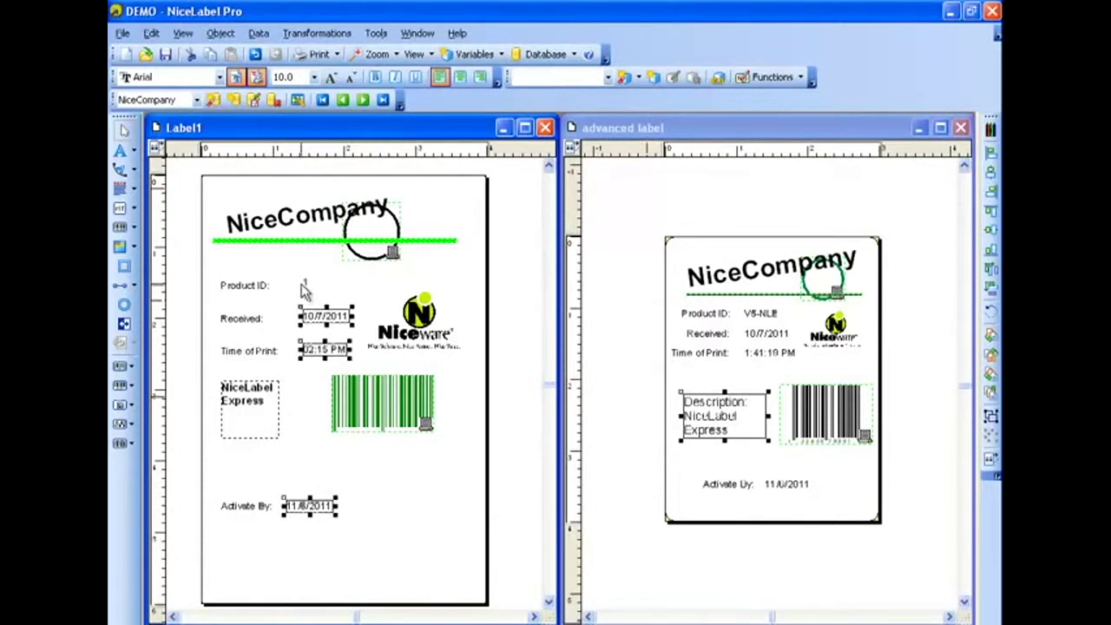
shift+click(305, 285)
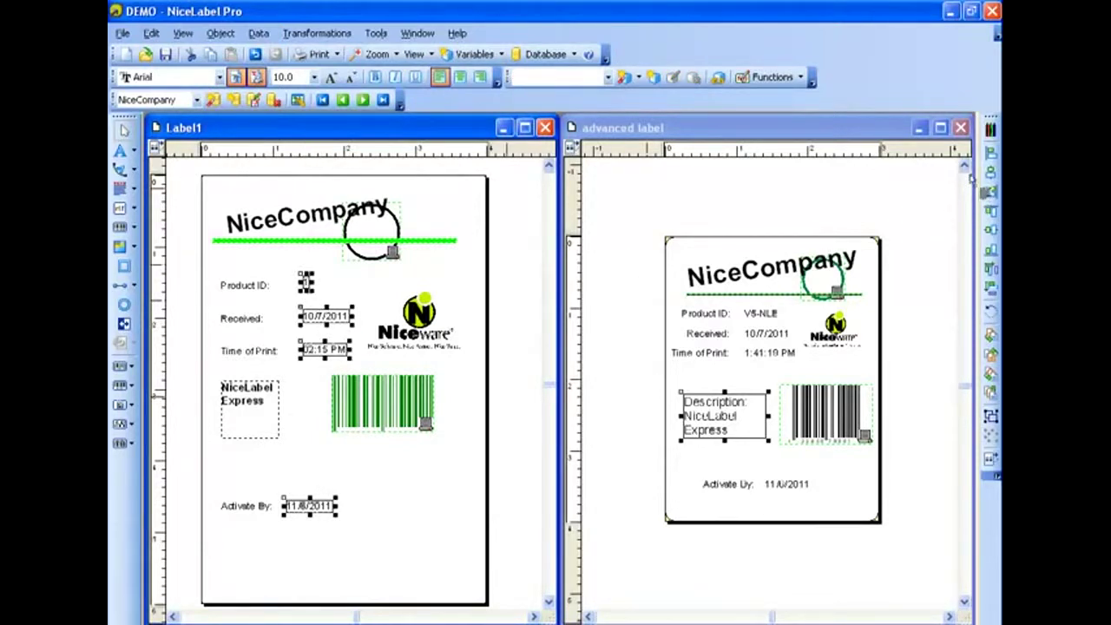
click(989, 152)
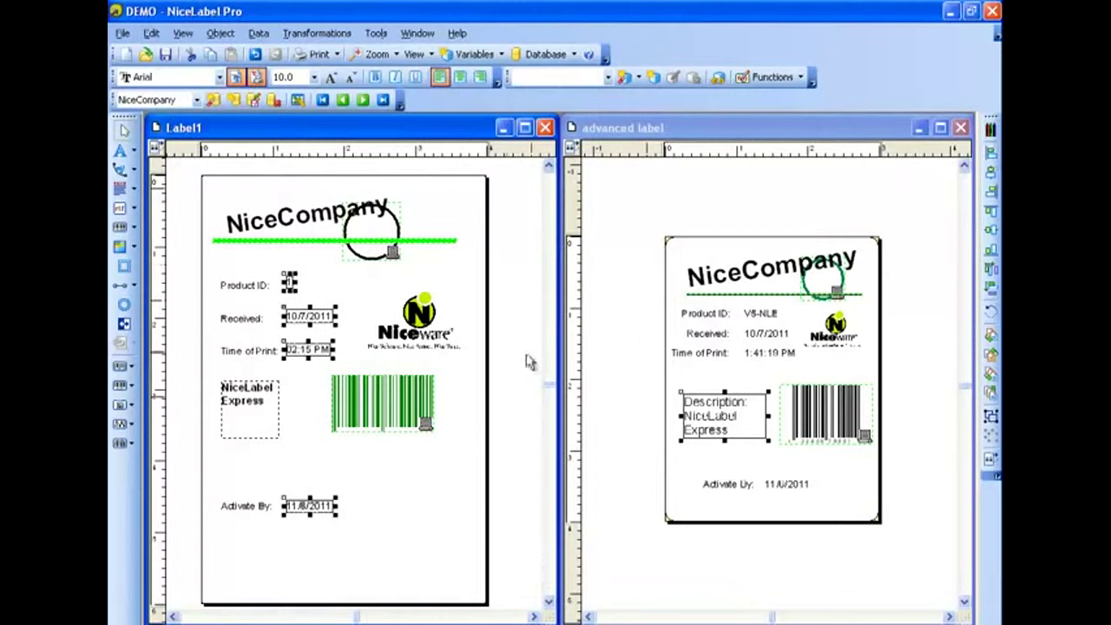
drag(288, 283, 299, 283)
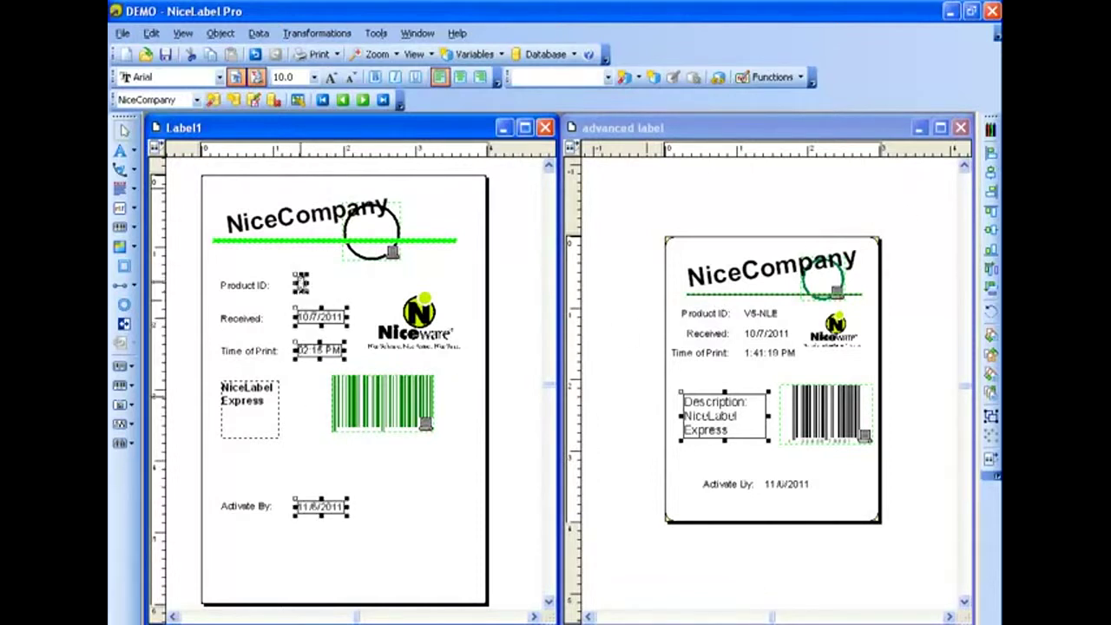
click(432, 520)
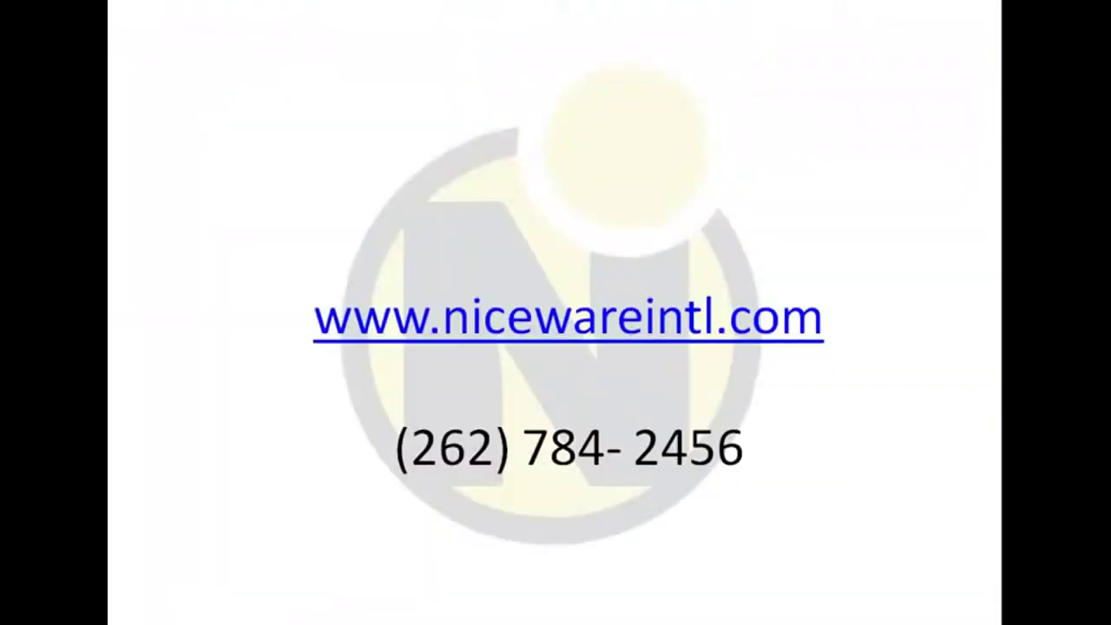